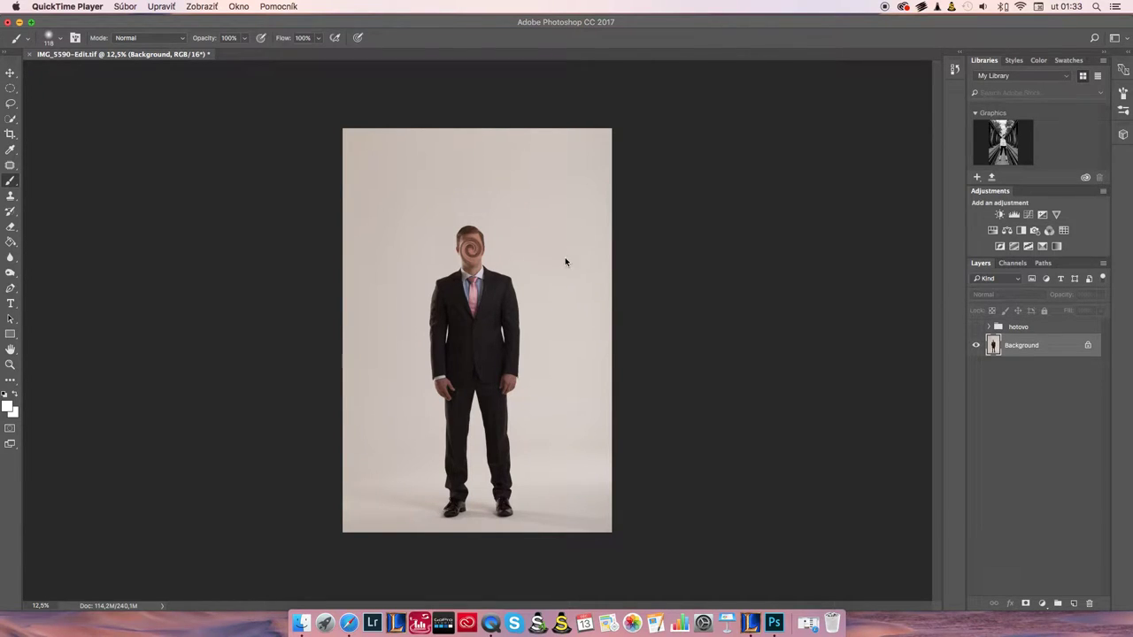
- Examine the studio portrait at several magnifications, checking the backdrop's colour cast around the man
{"action": "left_click", "coordinate": [564, 160]}
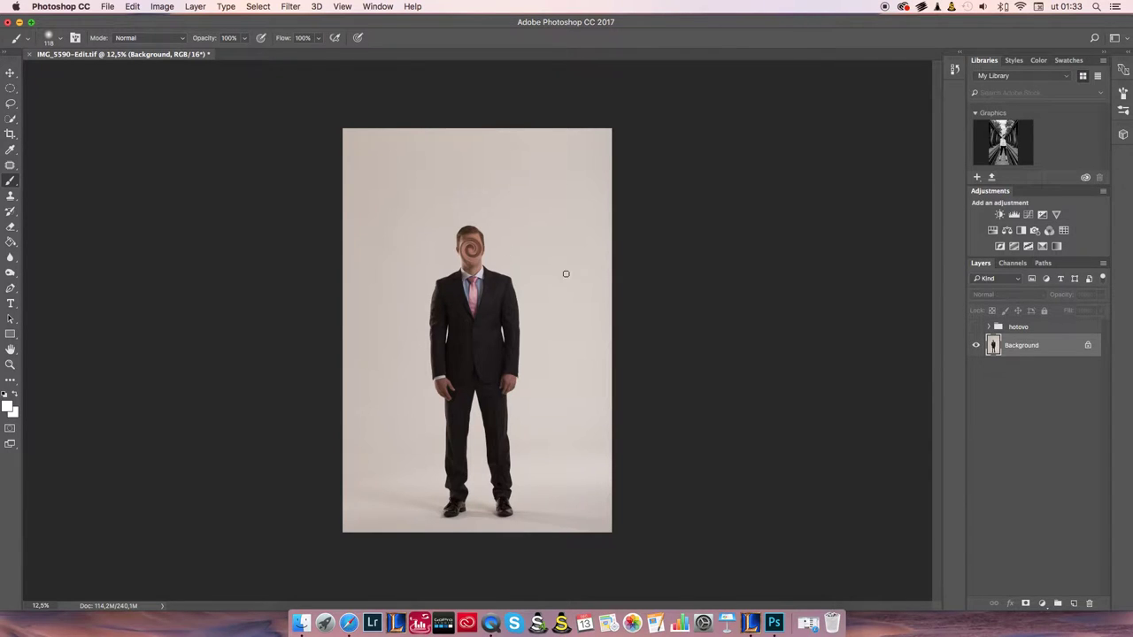
{"action": "scroll", "coordinate": [534, 221], "scroll_direction": "up", "scroll_amount": 3}
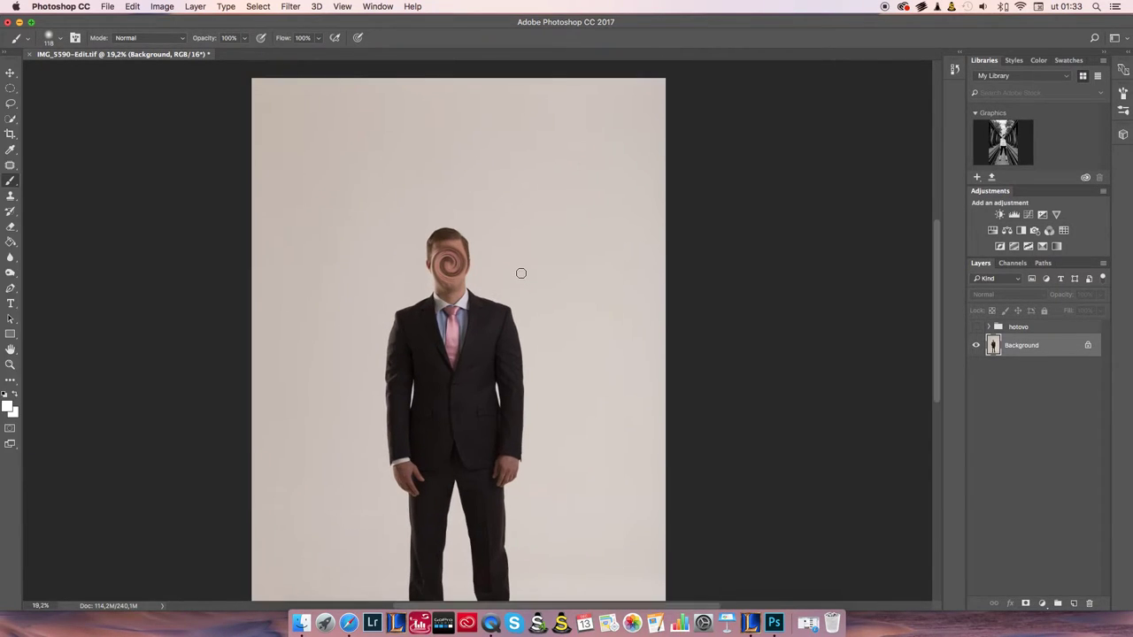
{"action": "scroll", "coordinate": [515, 246], "scroll_direction": "up", "scroll_amount": 3}
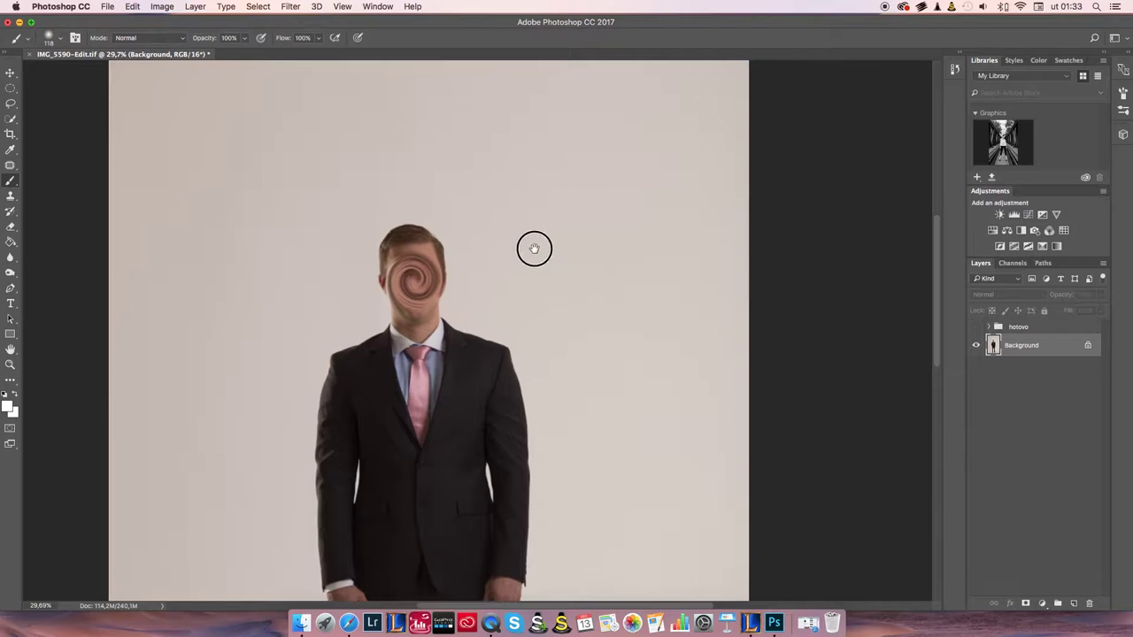
{"action": "left_click_drag", "start_coordinate": [517, 293], "coordinate": [529, 256]}
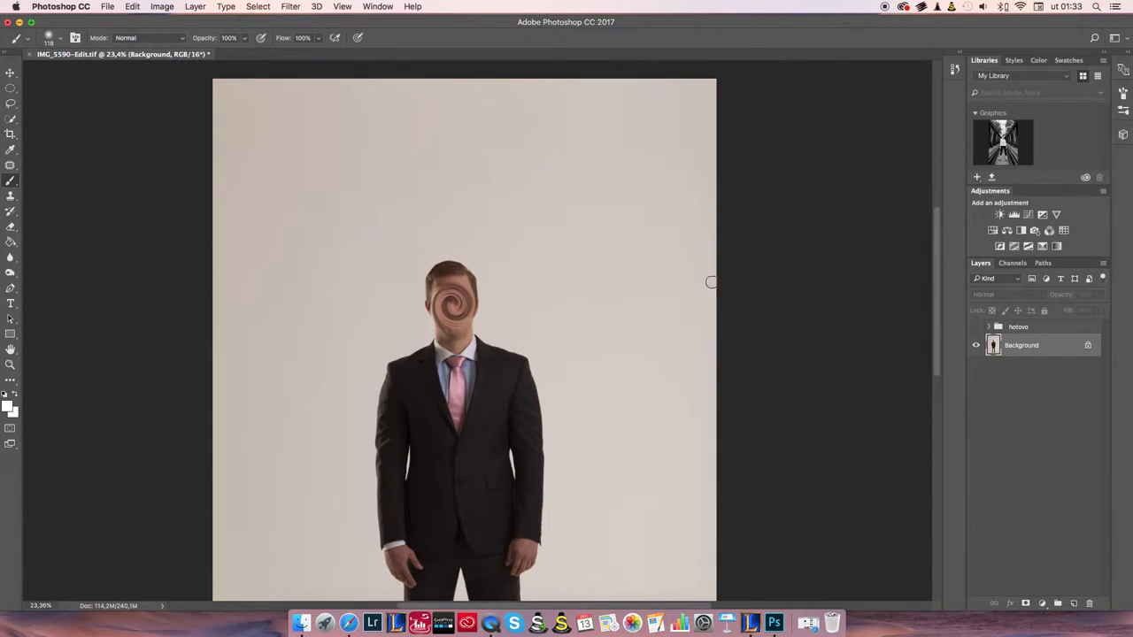
{"action": "scroll", "coordinate": [622, 307], "scroll_direction": "down", "scroll_amount": 3}
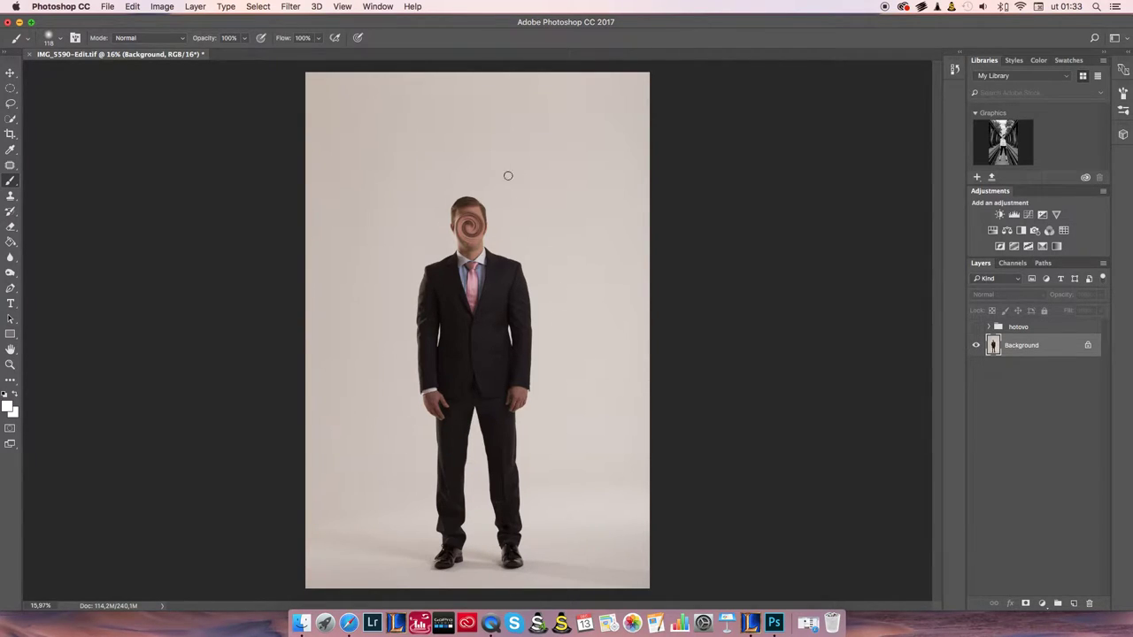
{"action": "left_click_drag", "start_coordinate": [448, 209], "coordinate": [504, 197]}
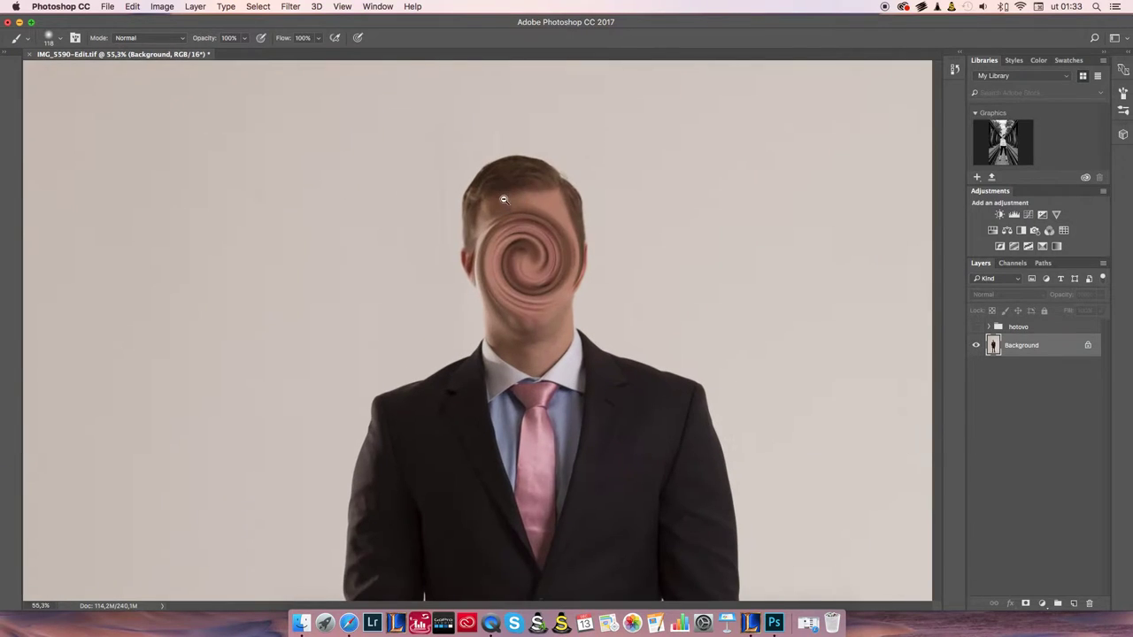
{"action": "left_click_drag", "start_coordinate": [620, 206], "coordinate": [568, 216]}
{"action": "scroll", "coordinate": [675, 262], "scroll_direction": "down", "scroll_amount": 4}
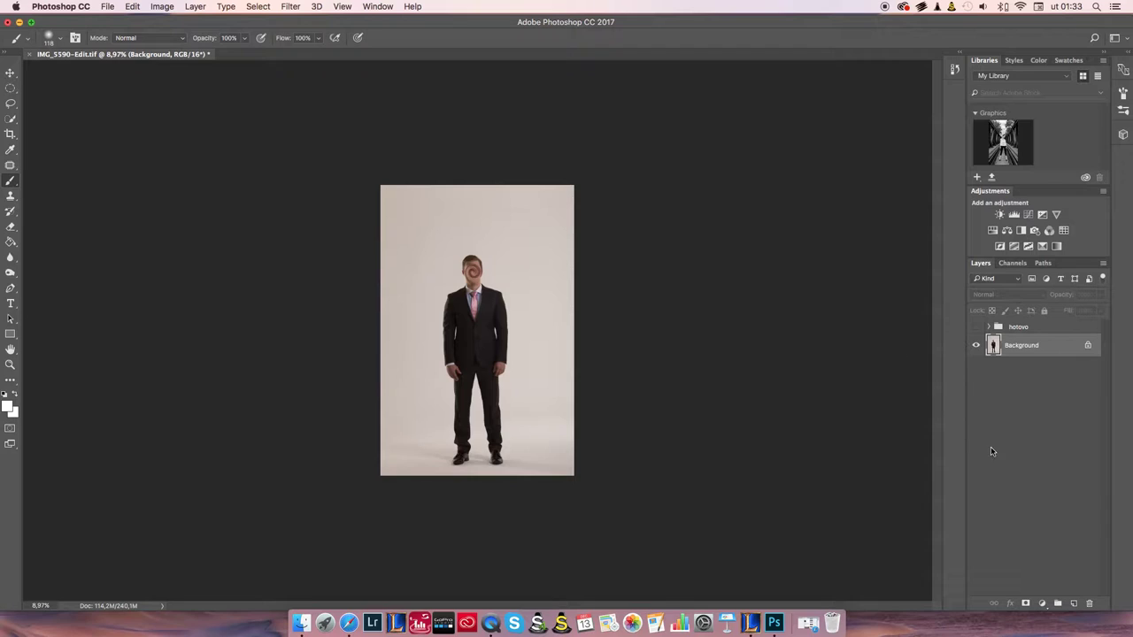
{"action": "left_click", "coordinate": [1042, 603]}
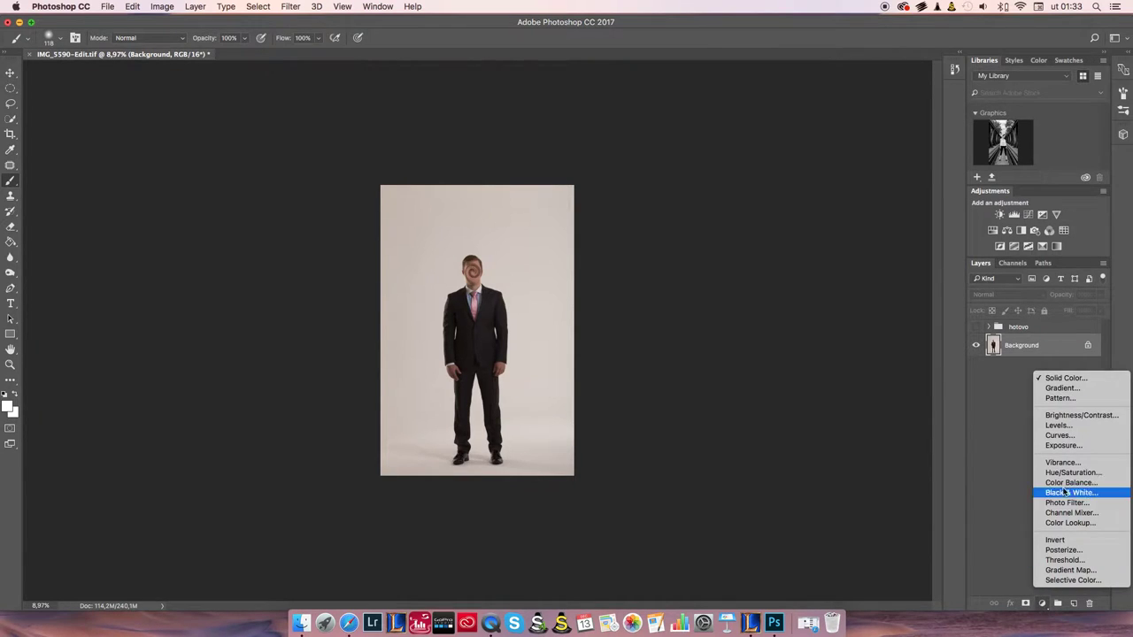
{"action": "left_click", "coordinate": [564, 295]}
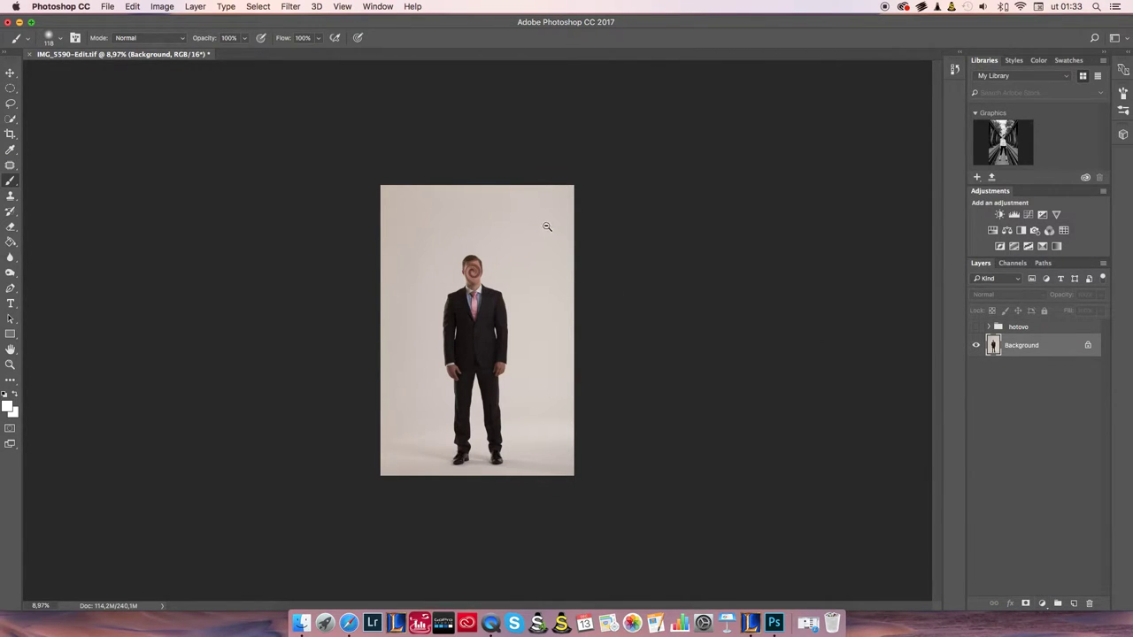
{"action": "scroll", "coordinate": [541, 229], "scroll_direction": "up", "scroll_amount": 6}
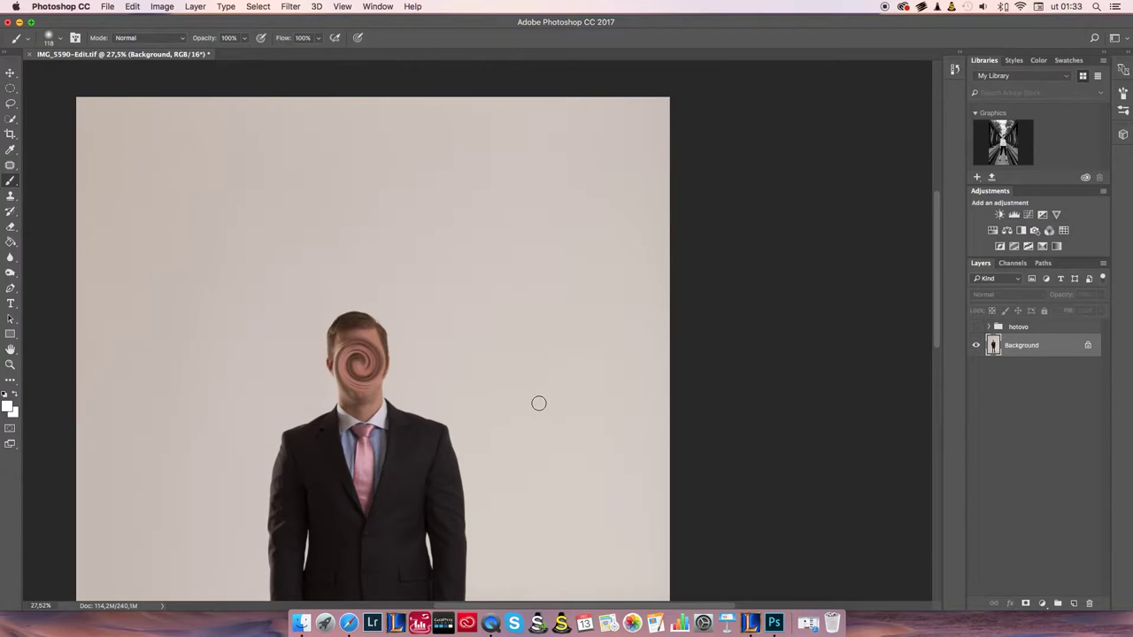
- Sample the backdrop colour with the Eyedropper and inspect its colour values in the Color Picker
{"action": "key", "text": "i"}
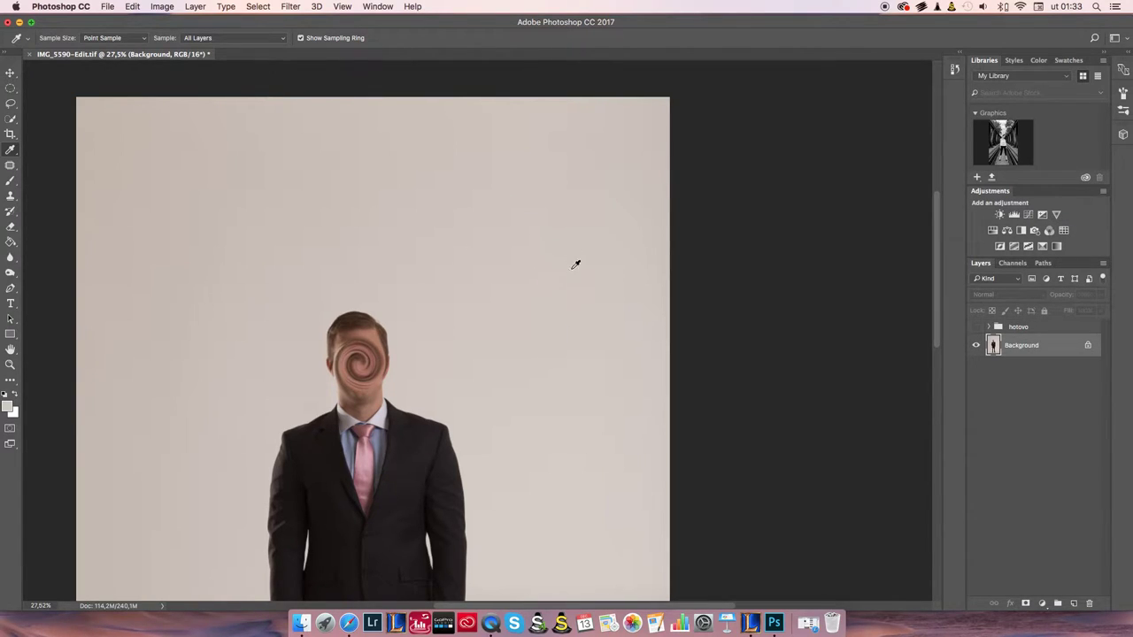
{"action": "left_click", "coordinate": [9, 408]}
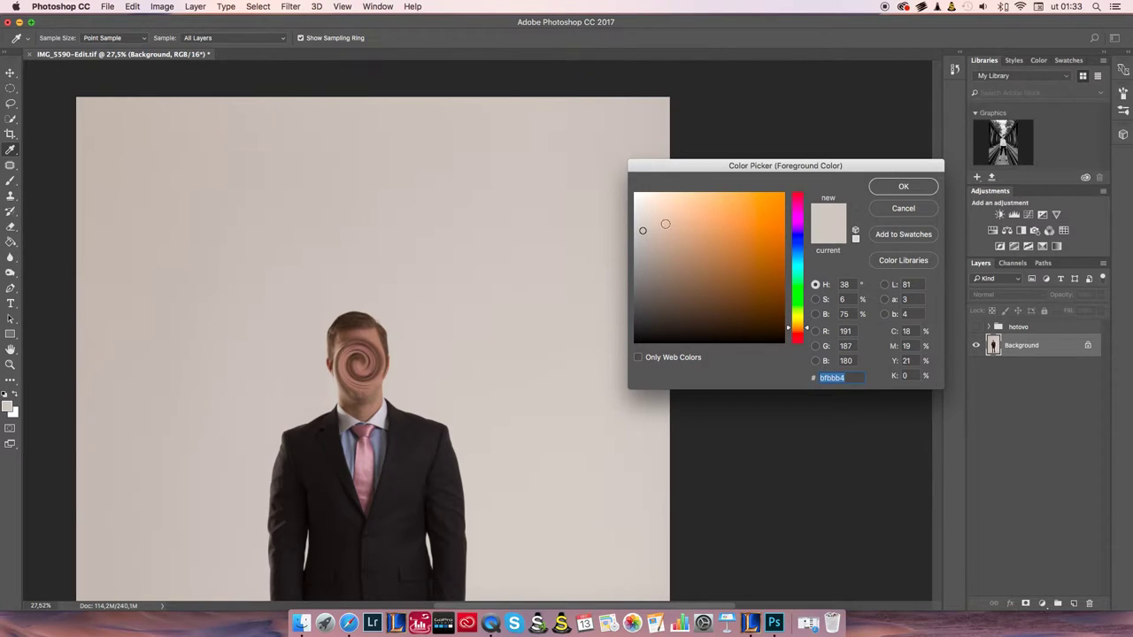
{"action": "left_click", "coordinate": [903, 187]}
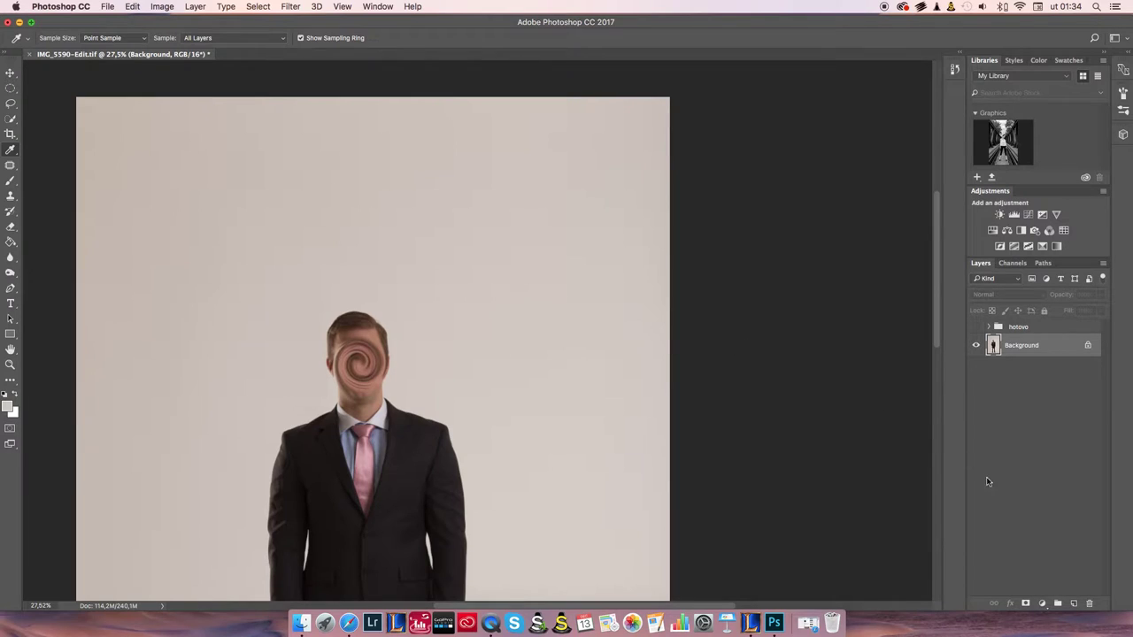
- Add a Hue/Saturation adjustment layer above the Background and lower its saturation to the minimum
{"action": "left_click", "coordinate": [1042, 603]}
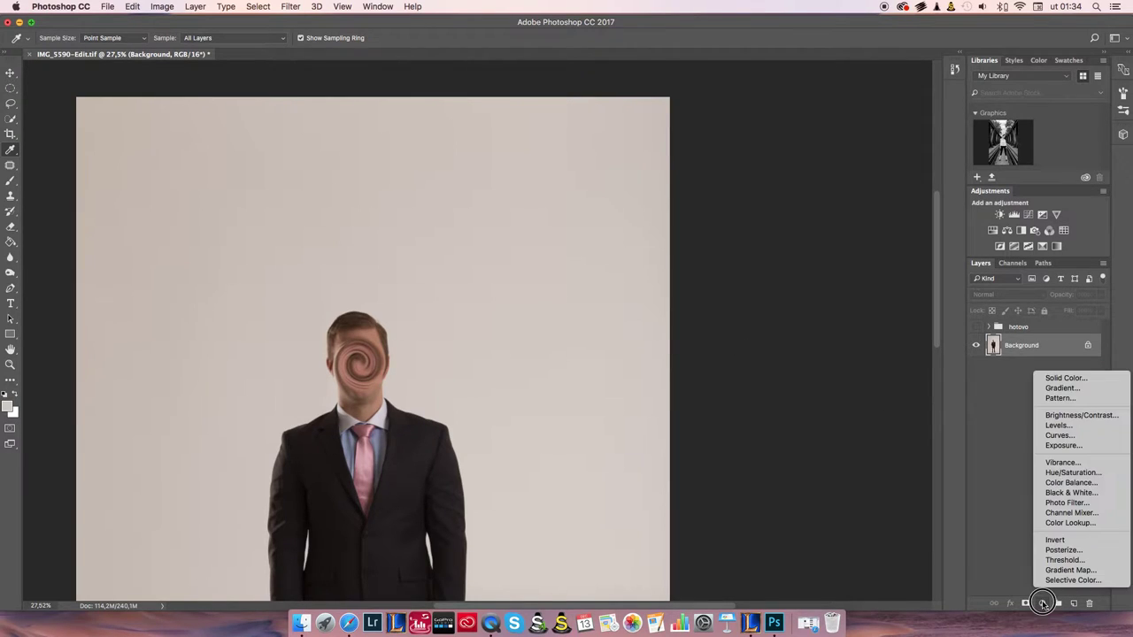
{"action": "left_click", "coordinate": [1078, 474]}
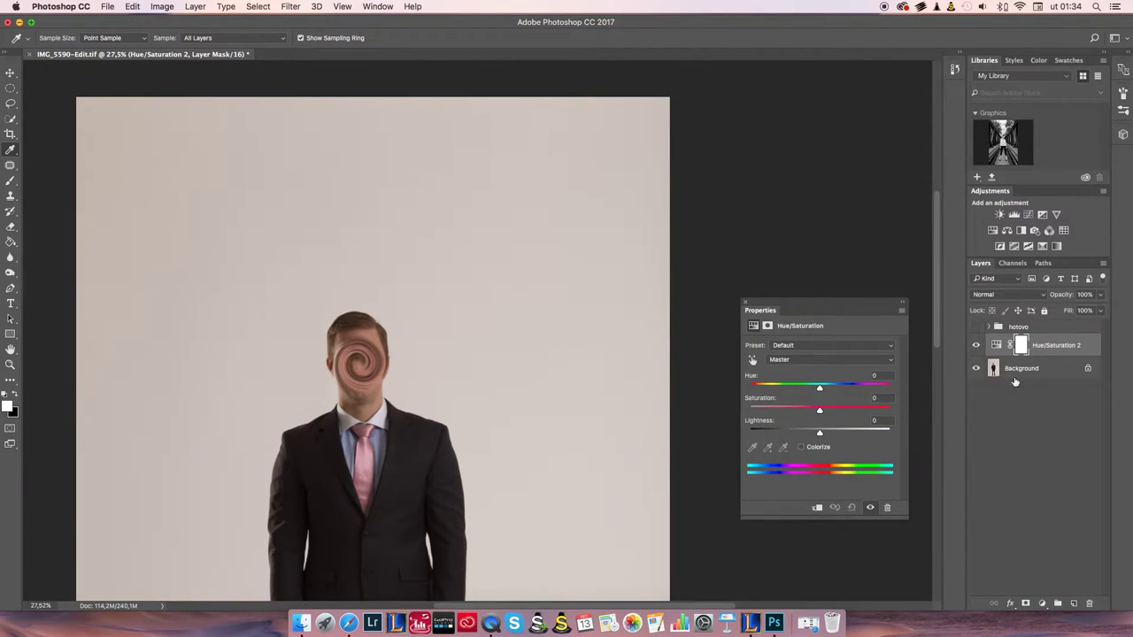
{"action": "left_click_drag", "start_coordinate": [821, 413], "coordinate": [669, 379]}
{"action": "left_click", "coordinate": [745, 304]}
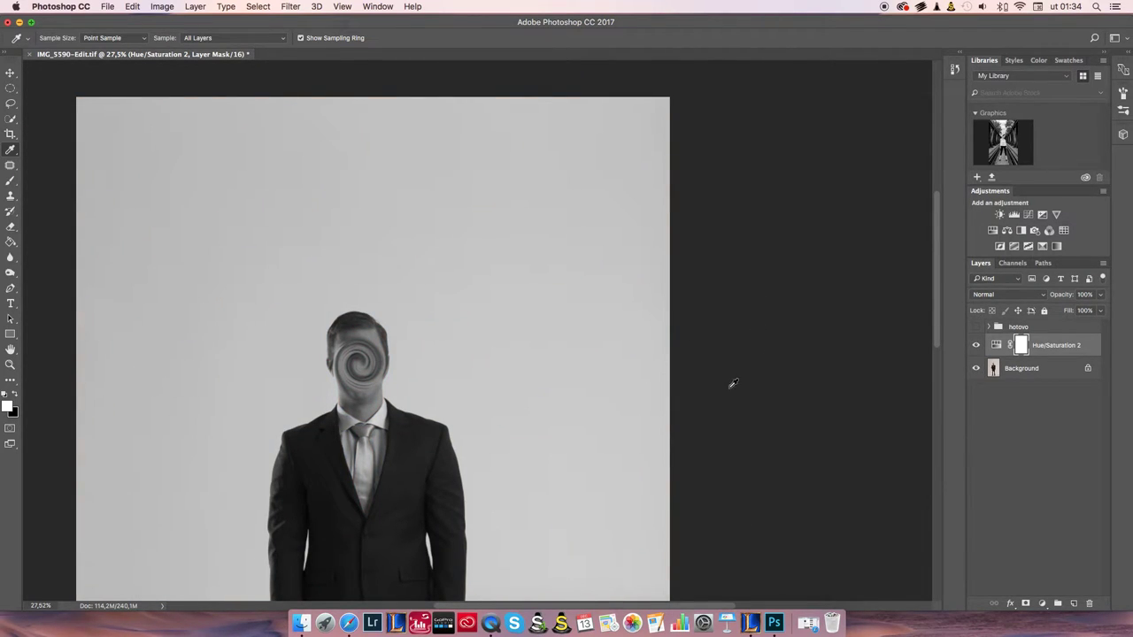
- Paint black on the Hue/Saturation mask over the man's torso with a 412 px soft brush to restore the suit and tie colours
{"action": "left_click_drag", "start_coordinate": [488, 381], "coordinate": [514, 293]}
{"action": "left_click_drag", "start_coordinate": [501, 307], "coordinate": [483, 322]}
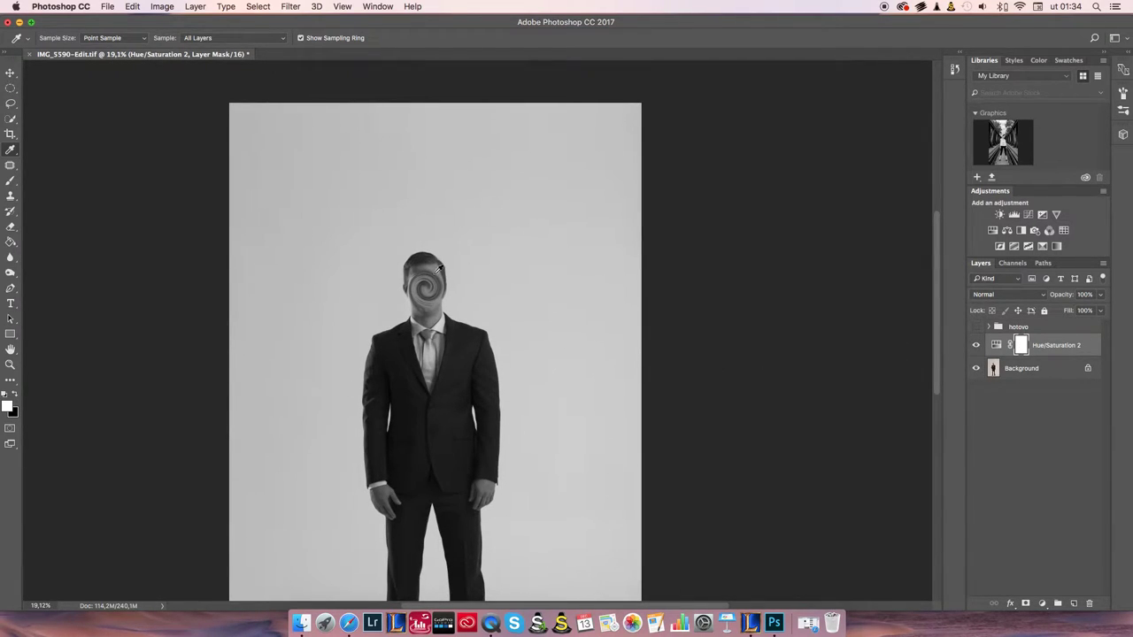
{"action": "key", "text": "b"}
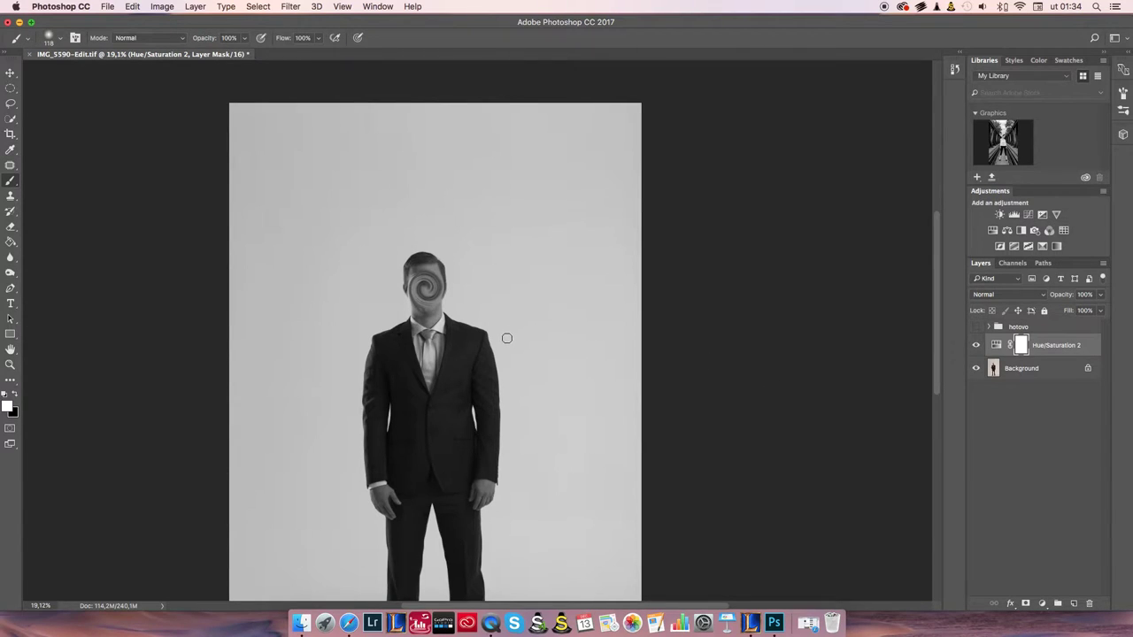
{"action": "right_click", "coordinate": [506, 338]}
{"action": "left_click_drag", "start_coordinate": [633, 340], "coordinate": [639, 340]}
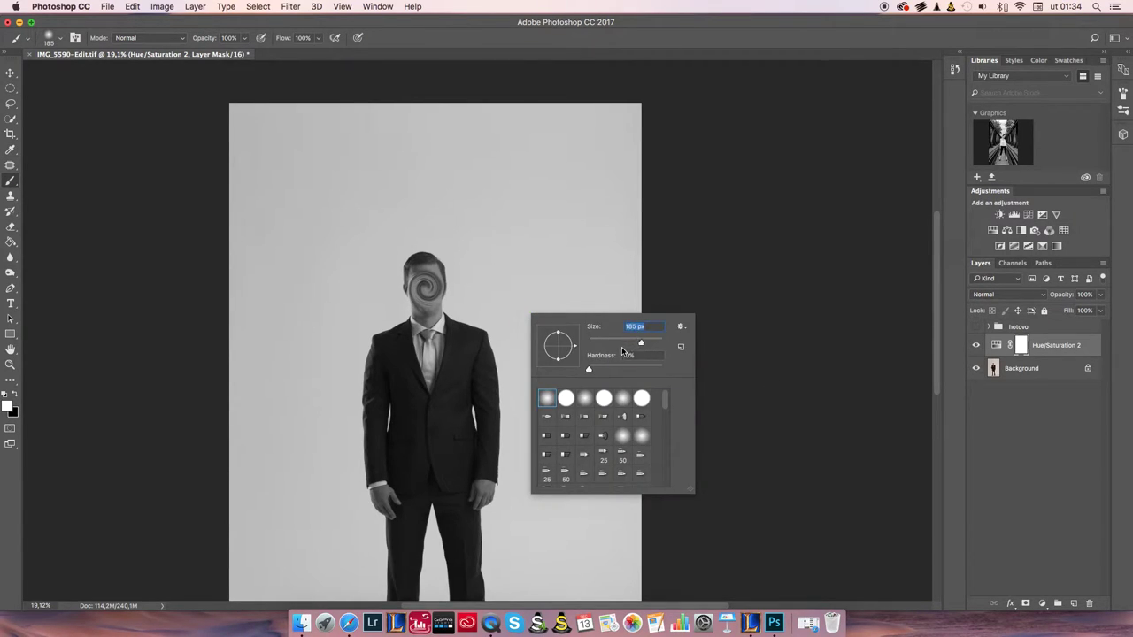
{"action": "key", "text": "Return"}
{"action": "left_click_drag", "start_coordinate": [428, 293], "coordinate": [458, 278]}
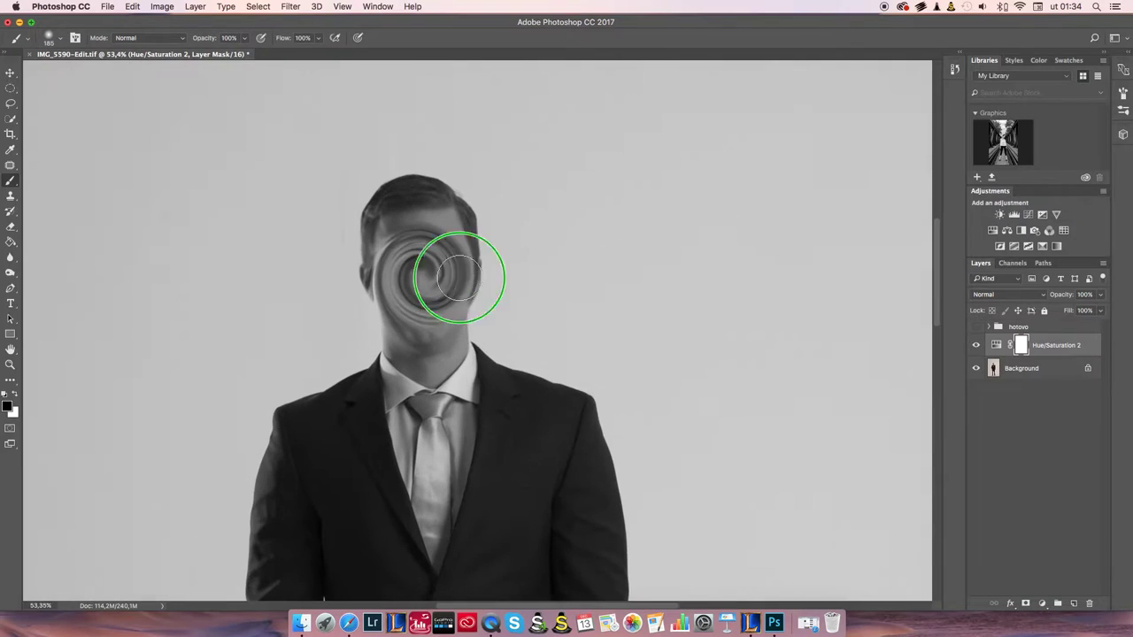
{"action": "right_click", "coordinate": [459, 278]}
{"action": "left_click_drag", "start_coordinate": [580, 306], "coordinate": [588, 305]}
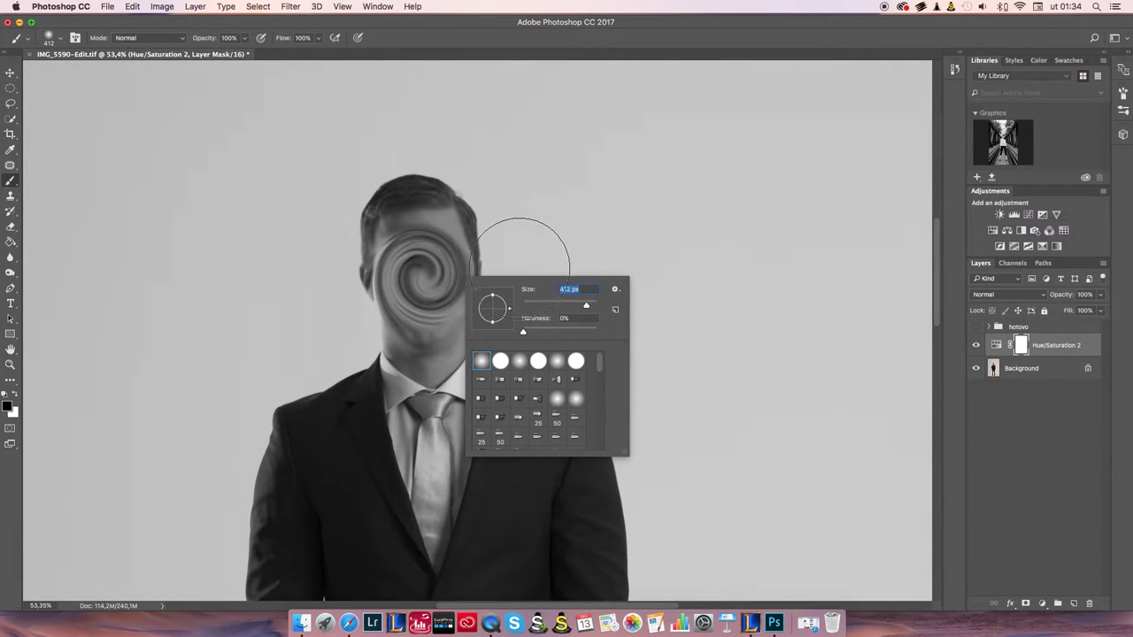
{"action": "key", "text": "Return"}
{"action": "left_click", "coordinate": [412, 460]}
{"action": "left_click_drag", "start_coordinate": [411, 460], "coordinate": [437, 503]}
{"action": "left_click_drag", "start_coordinate": [483, 433], "coordinate": [550, 319]}
{"action": "mouse_move", "coordinate": [423, 368]}
{"action": "left_mouse_down"}
{"action": "mouse_move", "coordinate": [433, 316]}
{"action": "mouse_move", "coordinate": [375, 335]}
{"action": "mouse_move", "coordinate": [381, 383]}
{"action": "mouse_move", "coordinate": [370, 368]}
{"action": "mouse_move", "coordinate": [476, 499]}
{"action": "mouse_move", "coordinate": [478, 354]}
{"action": "mouse_move", "coordinate": [521, 346]}
{"action": "mouse_move", "coordinate": [588, 242]}
{"action": "mouse_move", "coordinate": [540, 131]}
{"action": "mouse_move", "coordinate": [621, 156]}
{"action": "mouse_move", "coordinate": [631, 328]}
{"action": "mouse_move", "coordinate": [633, 174]}
{"action": "mouse_move", "coordinate": [642, 275]}
{"action": "mouse_move", "coordinate": [630, 441]}
{"action": "mouse_move", "coordinate": [644, 291]}
{"action": "mouse_move", "coordinate": [650, 375]}
{"action": "mouse_move", "coordinate": [627, 528]}
{"action": "left_mouse_up"}
- Paint black on the mask over both hands and the upper trousers to bring back their colour
{"action": "scroll", "coordinate": [455, 366], "scroll_direction": "down", "scroll_amount": 4}
{"action": "scroll", "coordinate": [543, 392], "scroll_direction": "down", "scroll_amount": 5}
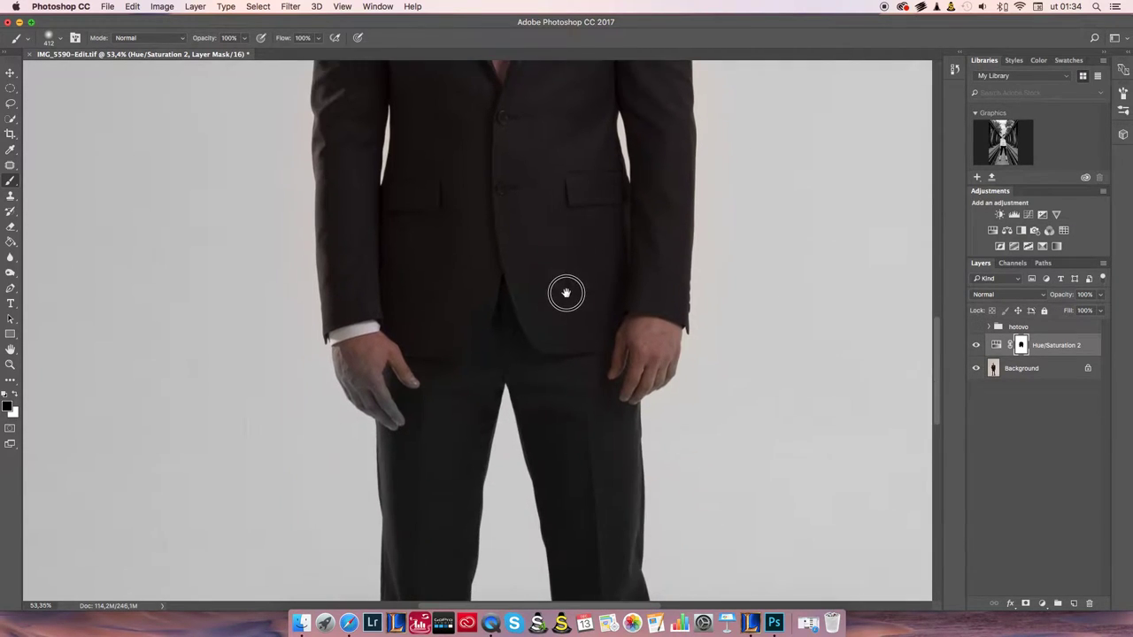
{"action": "left_click_drag", "start_coordinate": [493, 283], "coordinate": [405, 367]}
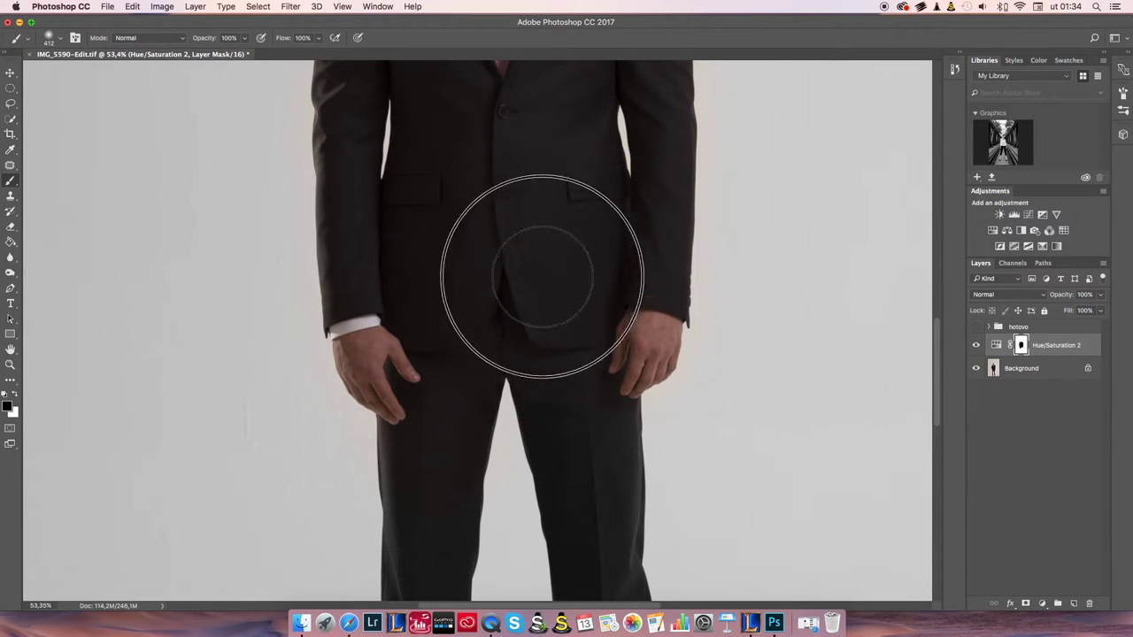
{"action": "left_click_drag", "start_coordinate": [592, 355], "coordinate": [596, 399]}
- Reduce the brush size to 166 px and paint black on the mask over the head and neck
{"action": "scroll", "coordinate": [595, 399], "scroll_direction": "up", "scroll_amount": 8}
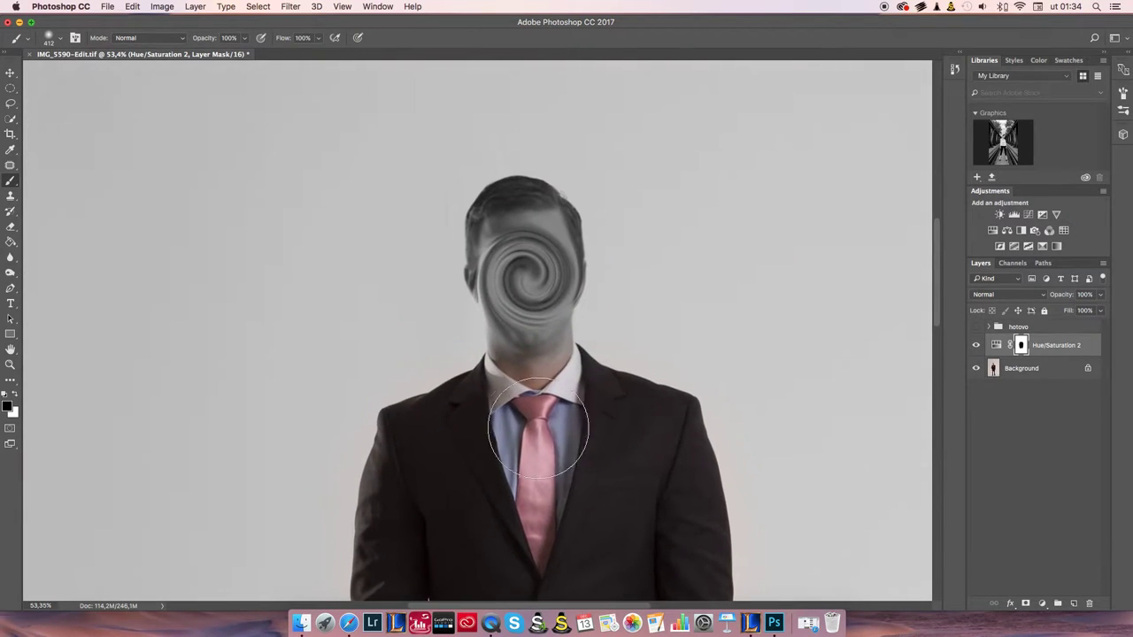
{"action": "right_click", "coordinate": [601, 432]}
{"action": "mouse_move", "coordinate": [554, 348]}
{"action": "left_mouse_down"}
{"action": "mouse_move", "coordinate": [513, 354]}
{"action": "mouse_move", "coordinate": [507, 295]}
{"action": "mouse_move", "coordinate": [506, 307]}
{"action": "mouse_move", "coordinate": [497, 280]}
{"action": "mouse_move", "coordinate": [483, 280]}
{"action": "mouse_move", "coordinate": [500, 202]}
{"action": "mouse_move", "coordinate": [530, 199]}
{"action": "mouse_move", "coordinate": [515, 193]}
{"action": "mouse_move", "coordinate": [565, 231]}
{"action": "mouse_move", "coordinate": [564, 279]}
{"action": "mouse_move", "coordinate": [543, 315]}
{"action": "mouse_move", "coordinate": [553, 293]}
{"action": "mouse_move", "coordinate": [527, 284]}
{"action": "mouse_move", "coordinate": [530, 253]}
{"action": "mouse_move", "coordinate": [508, 296]}
{"action": "mouse_move", "coordinate": [494, 275]}
{"action": "mouse_move", "coordinate": [546, 255]}
{"action": "mouse_move", "coordinate": [570, 271]}
{"action": "mouse_move", "coordinate": [549, 319]}
{"action": "mouse_move", "coordinate": [552, 404]}
{"action": "mouse_move", "coordinate": [522, 342]}
{"action": "mouse_move", "coordinate": [508, 352]}
{"action": "mouse_move", "coordinate": [545, 374]}
{"action": "left_mouse_up"}
- Paint black on the mask down both trouser legs to exclude them from the desaturation
{"action": "scroll", "coordinate": [546, 374], "scroll_direction": "down", "scroll_amount": 10}
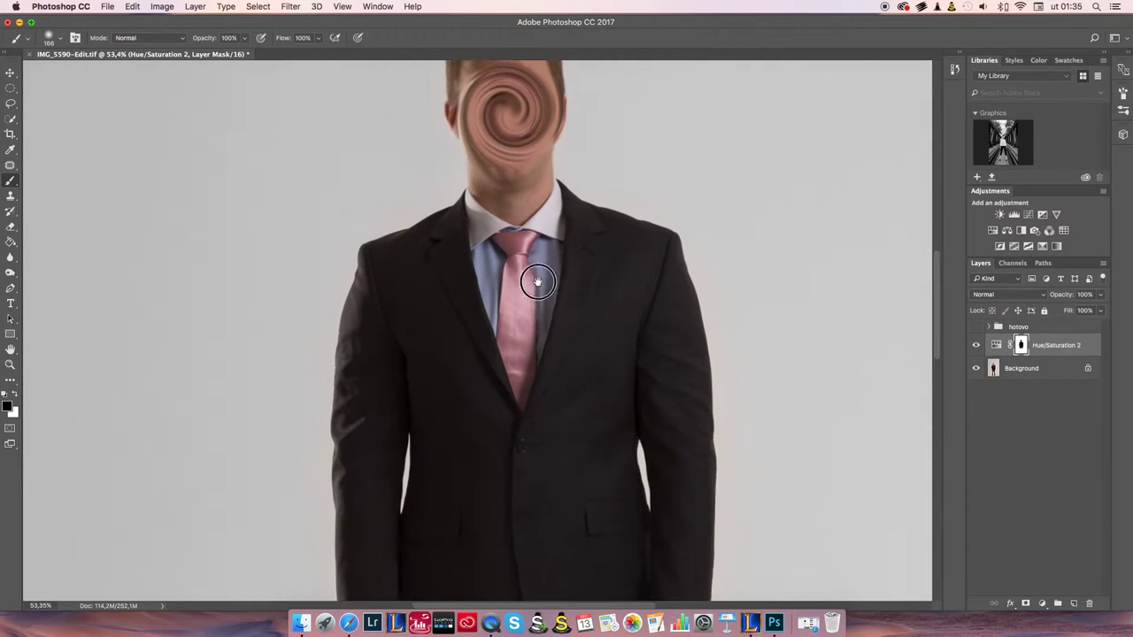
{"action": "mouse_move", "coordinate": [495, 253]}
{"action": "left_mouse_down"}
{"action": "mouse_move", "coordinate": [536, 120]}
{"action": "mouse_move", "coordinate": [497, 266]}
{"action": "mouse_move", "coordinate": [497, 333]}
{"action": "mouse_move", "coordinate": [509, 221]}
{"action": "mouse_move", "coordinate": [494, 163]}
{"action": "mouse_move", "coordinate": [451, 259]}
{"action": "mouse_move", "coordinate": [441, 254]}
{"action": "mouse_move", "coordinate": [451, 406]}
{"action": "mouse_move", "coordinate": [466, 443]}
{"action": "mouse_move", "coordinate": [478, 409]}
{"action": "mouse_move", "coordinate": [482, 448]}
{"action": "mouse_move", "coordinate": [507, 242]}
{"action": "mouse_move", "coordinate": [488, 377]}
{"action": "mouse_move", "coordinate": [490, 500]}
{"action": "left_mouse_up"}
{"action": "key", "text": "space"}
{"action": "left_click_drag", "start_coordinate": [489, 460], "coordinate": [484, 303]}
{"action": "mouse_move", "coordinate": [482, 241]}
{"action": "left_mouse_down"}
{"action": "mouse_move", "coordinate": [497, 369]}
{"action": "mouse_move", "coordinate": [477, 312]}
{"action": "mouse_move", "coordinate": [461, 322]}
{"action": "mouse_move", "coordinate": [446, 295]}
{"action": "mouse_move", "coordinate": [440, 329]}
{"action": "mouse_move", "coordinate": [461, 392]}
{"action": "mouse_move", "coordinate": [445, 382]}
{"action": "mouse_move", "coordinate": [440, 401]}
{"action": "mouse_move", "coordinate": [462, 436]}
{"action": "mouse_move", "coordinate": [470, 314]}
{"action": "mouse_move", "coordinate": [478, 321]}
{"action": "mouse_move", "coordinate": [482, 310]}
{"action": "mouse_move", "coordinate": [494, 318]}
{"action": "mouse_move", "coordinate": [497, 375]}
{"action": "mouse_move", "coordinate": [484, 491]}
{"action": "mouse_move", "coordinate": [474, 478]}
{"action": "mouse_move", "coordinate": [427, 515]}
{"action": "mouse_move", "coordinate": [451, 515]}
{"action": "mouse_move", "coordinate": [477, 474]}
{"action": "left_mouse_up"}
{"action": "mouse_move", "coordinate": [637, 483]}
{"action": "left_mouse_down"}
{"action": "mouse_move", "coordinate": [663, 515]}
{"action": "mouse_move", "coordinate": [679, 497]}
{"action": "mouse_move", "coordinate": [695, 509]}
{"action": "mouse_move", "coordinate": [668, 414]}
{"action": "mouse_move", "coordinate": [642, 430]}
{"action": "mouse_move", "coordinate": [674, 439]}
{"action": "mouse_move", "coordinate": [686, 423]}
{"action": "mouse_move", "coordinate": [644, 364]}
{"action": "mouse_move", "coordinate": [633, 375]}
{"action": "mouse_move", "coordinate": [667, 407]}
{"action": "mouse_move", "coordinate": [683, 380]}
{"action": "mouse_move", "coordinate": [631, 310]}
{"action": "left_mouse_up"}
{"action": "mouse_move", "coordinate": [652, 347]}
{"action": "left_mouse_down"}
{"action": "mouse_move", "coordinate": [653, 428]}
{"action": "mouse_move", "coordinate": [624, 507]}
{"action": "mouse_move", "coordinate": [608, 365]}
{"action": "mouse_move", "coordinate": [622, 377]}
{"action": "mouse_move", "coordinate": [620, 320]}
{"action": "mouse_move", "coordinate": [561, 202]}
{"action": "mouse_move", "coordinate": [635, 349]}
{"action": "mouse_move", "coordinate": [613, 232]}
{"action": "mouse_move", "coordinate": [633, 208]}
{"action": "mouse_move", "coordinate": [651, 315]}
{"action": "mouse_move", "coordinate": [650, 210]}
{"action": "mouse_move", "coordinate": [661, 266]}
{"action": "mouse_move", "coordinate": [663, 221]}
{"action": "mouse_move", "coordinate": [678, 531]}
{"action": "left_mouse_up"}
{"action": "scroll", "coordinate": [648, 332], "scroll_direction": "up", "scroll_amount": 5}
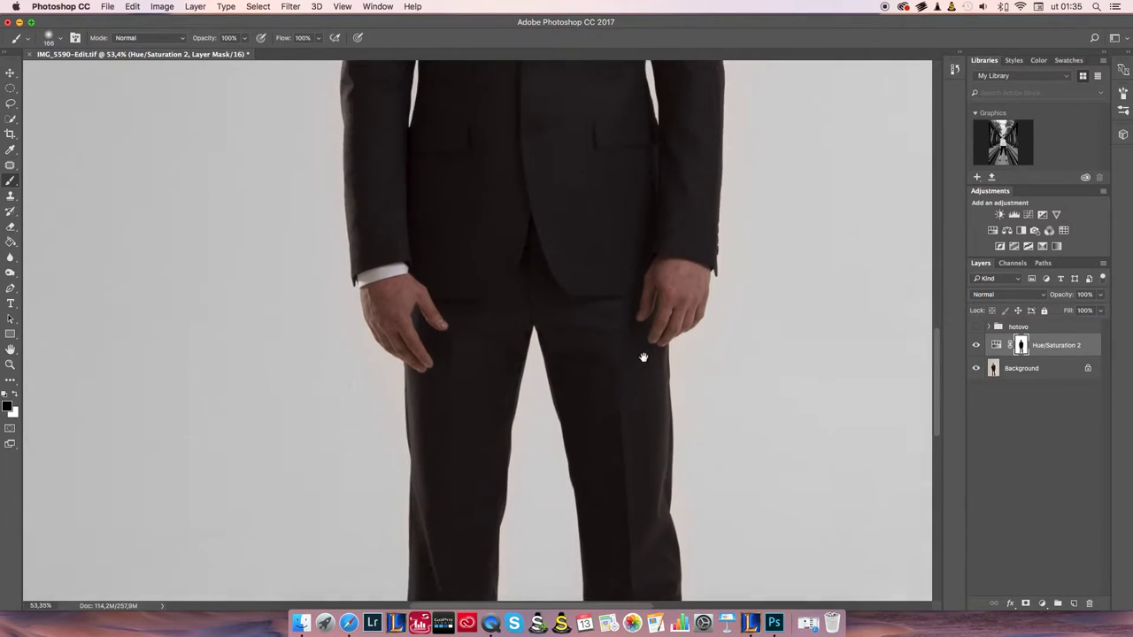
- Enlarge the brush to 236 px, display the mask on its own to fill missed spots on the trouser leg, and return to the image
{"action": "scroll", "coordinate": [562, 266], "scroll_direction": "down", "scroll_amount": 3}
{"action": "right_click", "coordinate": [549, 240]}
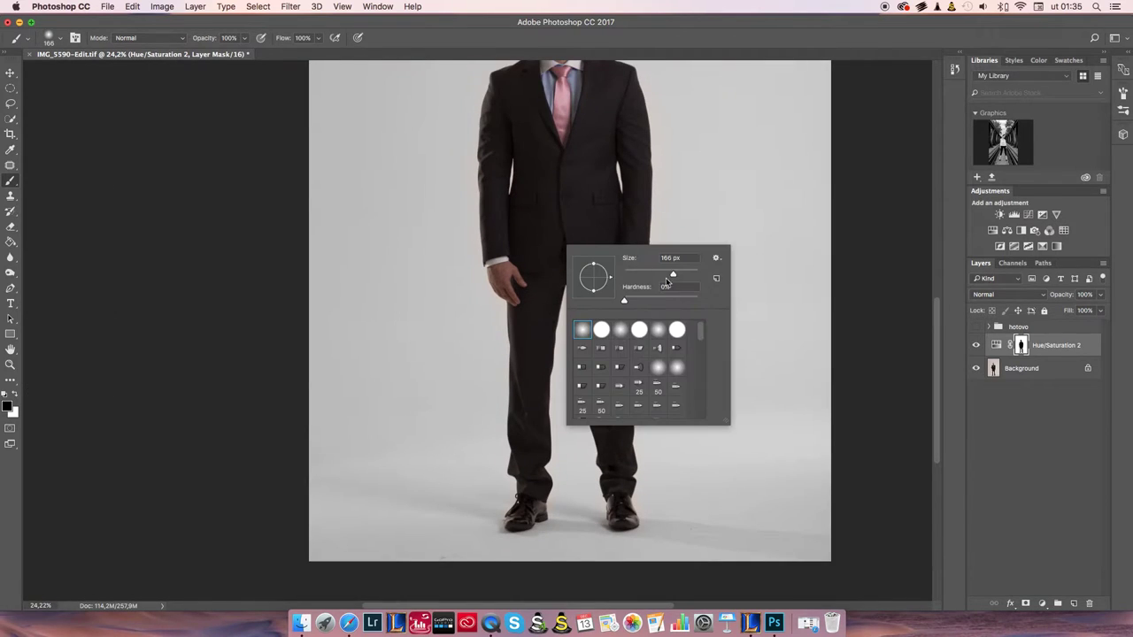
{"action": "key", "text": "Return"}
{"action": "scroll", "coordinate": [587, 266], "scroll_direction": "up", "scroll_amount": 5}
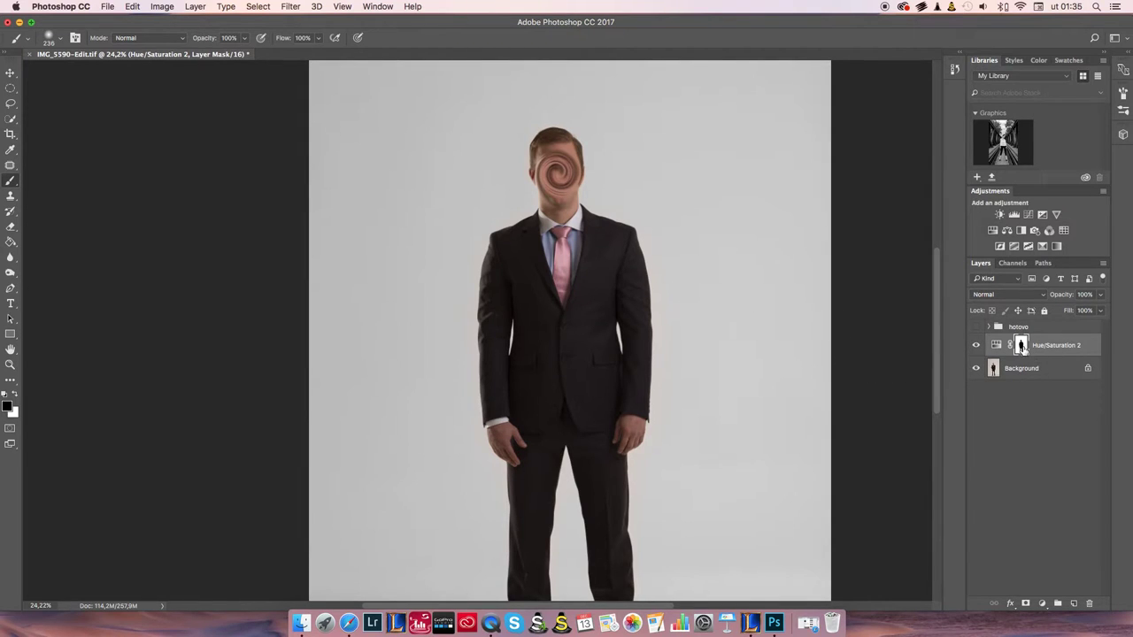
{"action": "left_click", "coordinate": [1022, 346], "text": "alt"}
{"action": "scroll", "coordinate": [690, 447], "scroll_direction": "down", "scroll_amount": 5}
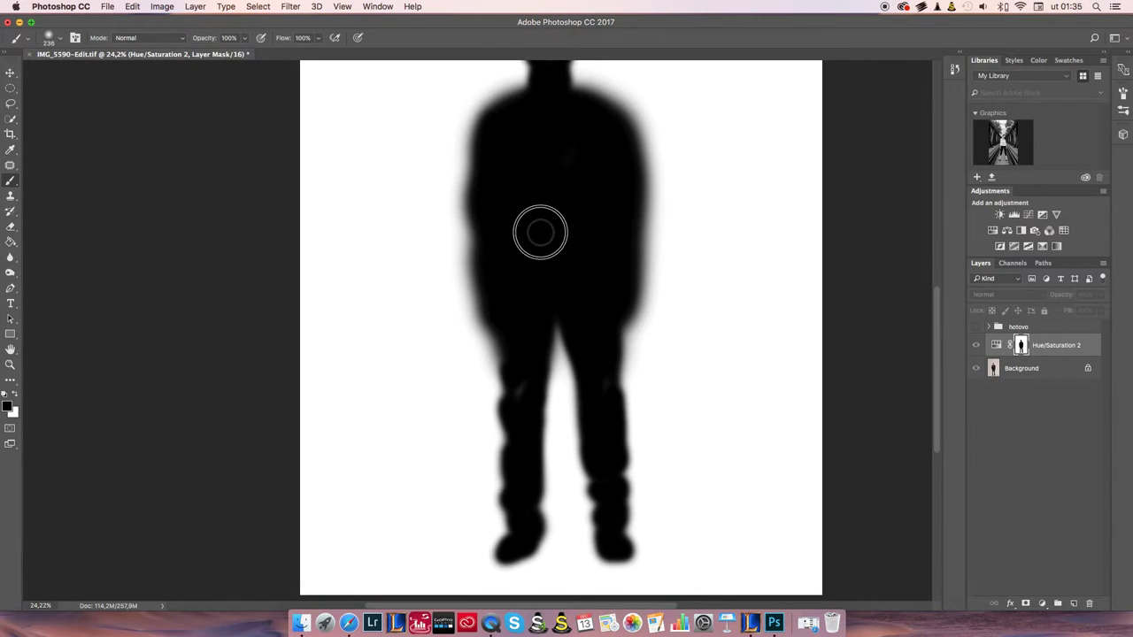
{"action": "left_click_drag", "start_coordinate": [514, 341], "coordinate": [518, 412]}
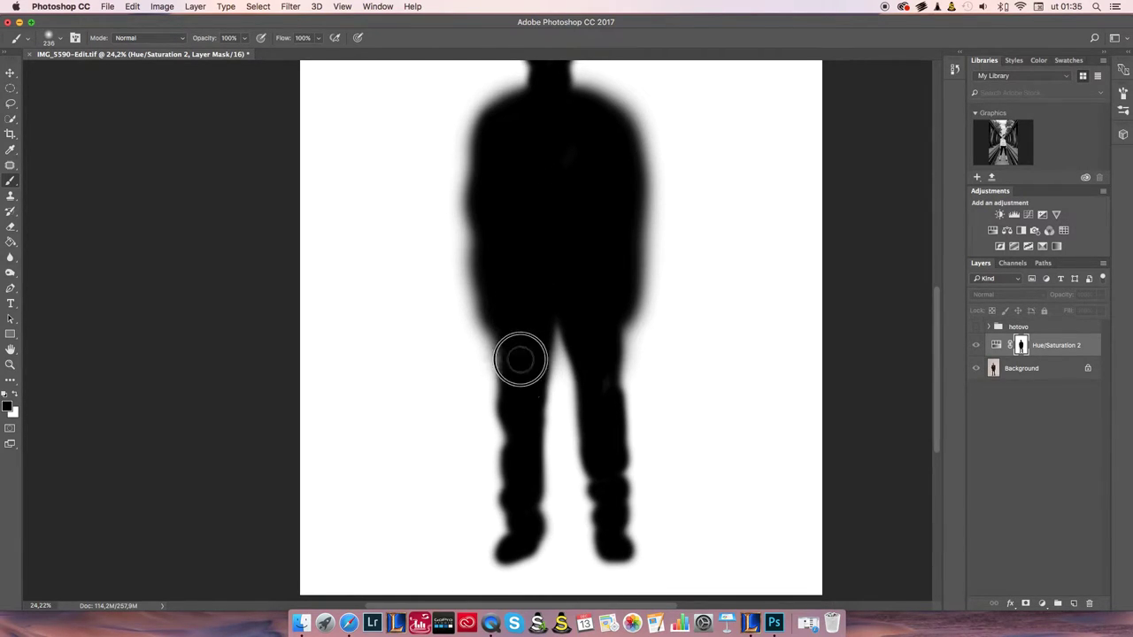
{"action": "scroll", "coordinate": [581, 336], "scroll_direction": "up", "scroll_amount": 3}
{"action": "scroll", "coordinate": [594, 313], "scroll_direction": "down", "scroll_amount": 1}
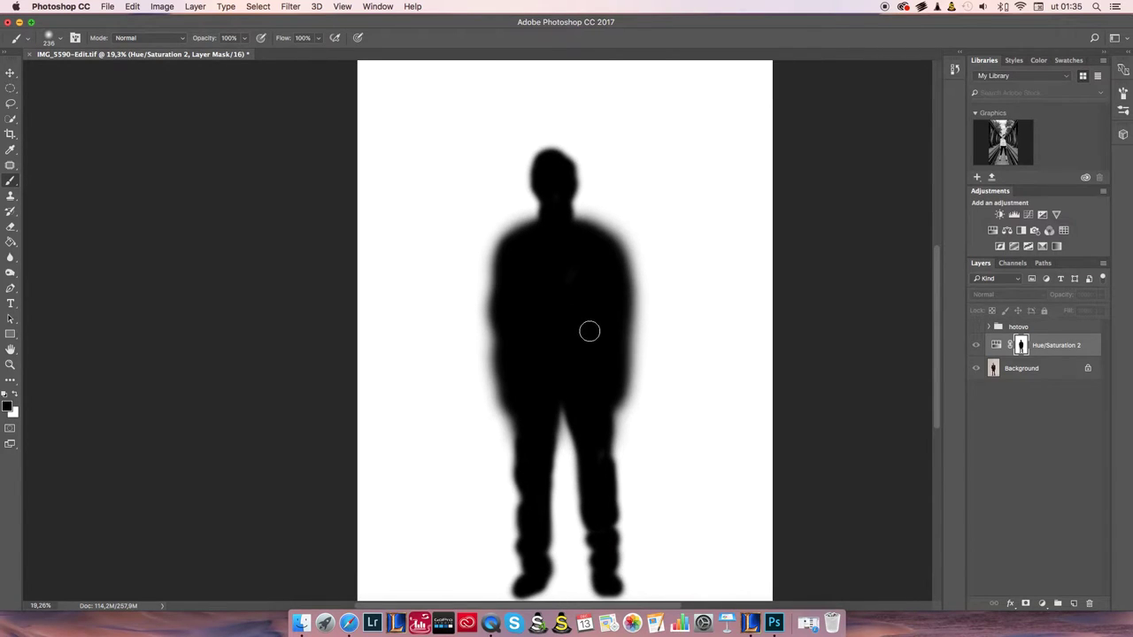
{"action": "left_click", "coordinate": [1021, 346], "text": "alt"}
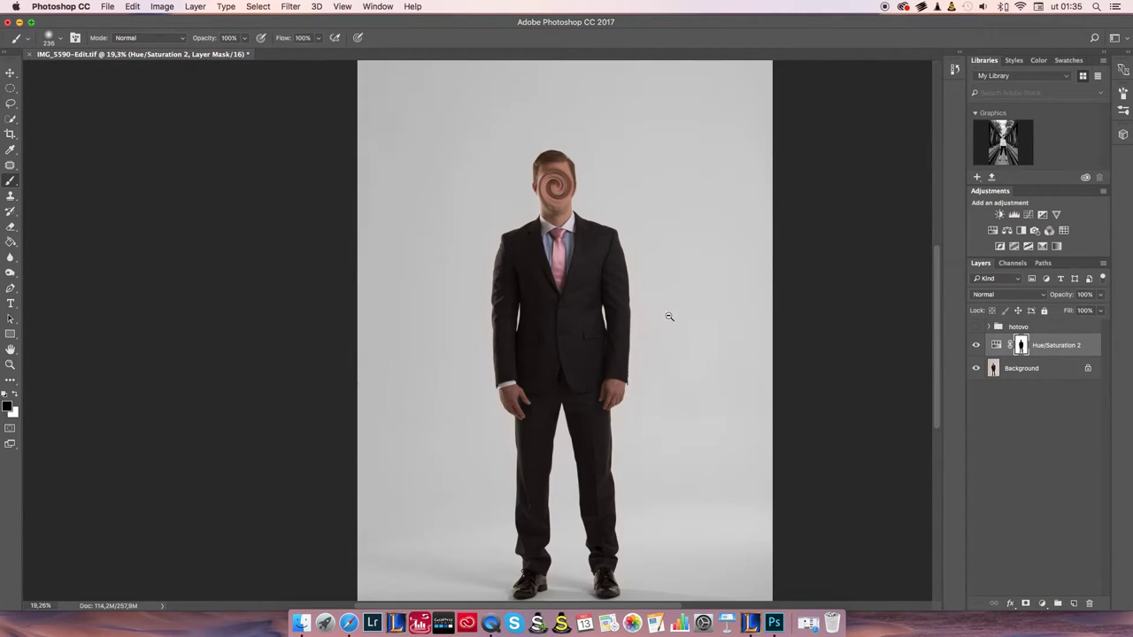
- Add a Curves adjustment layer above the Hue/Saturation layer and raise the RGB curve strongly to turn the grey backdrop white
{"action": "scroll", "coordinate": [669, 316], "scroll_direction": "down", "scroll_amount": 2}
{"action": "scroll", "coordinate": [519, 286], "scroll_direction": "up", "scroll_amount": 4}
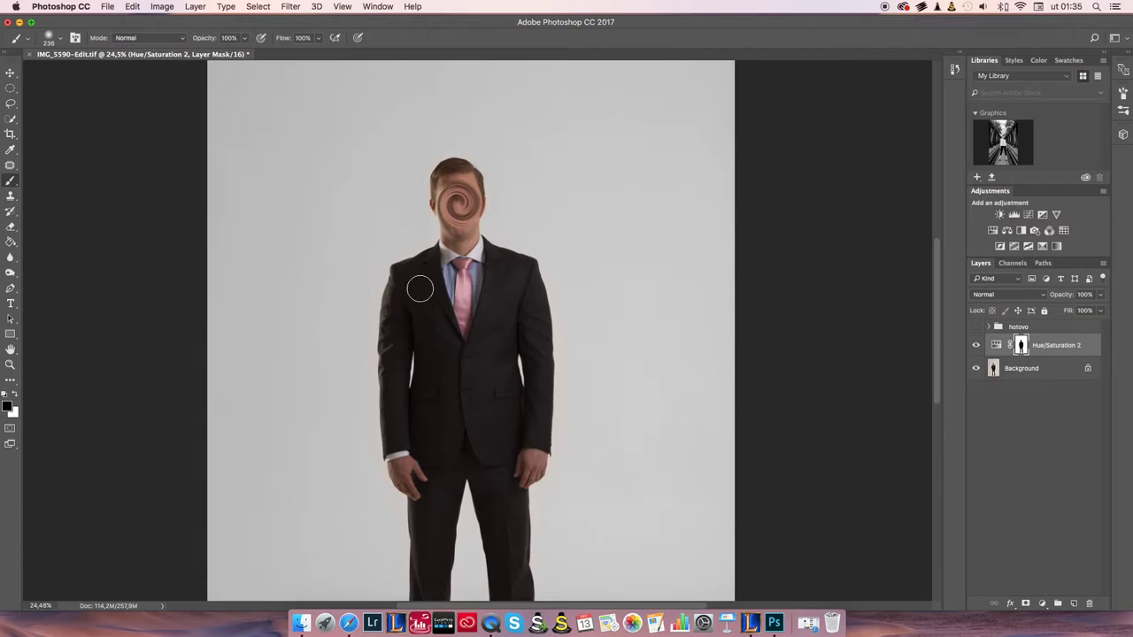
{"action": "scroll", "coordinate": [522, 384], "scroll_direction": "down", "scroll_amount": 3}
{"action": "scroll", "coordinate": [522, 384], "scroll_direction": "left", "scroll_amount": 2}
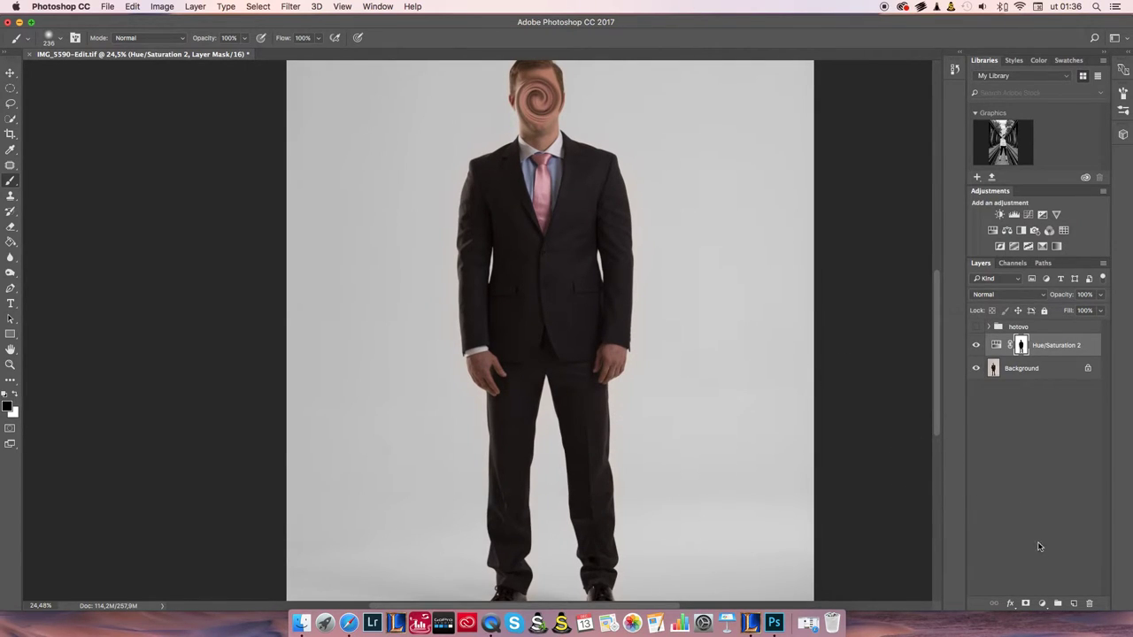
{"action": "left_click", "coordinate": [1042, 606]}
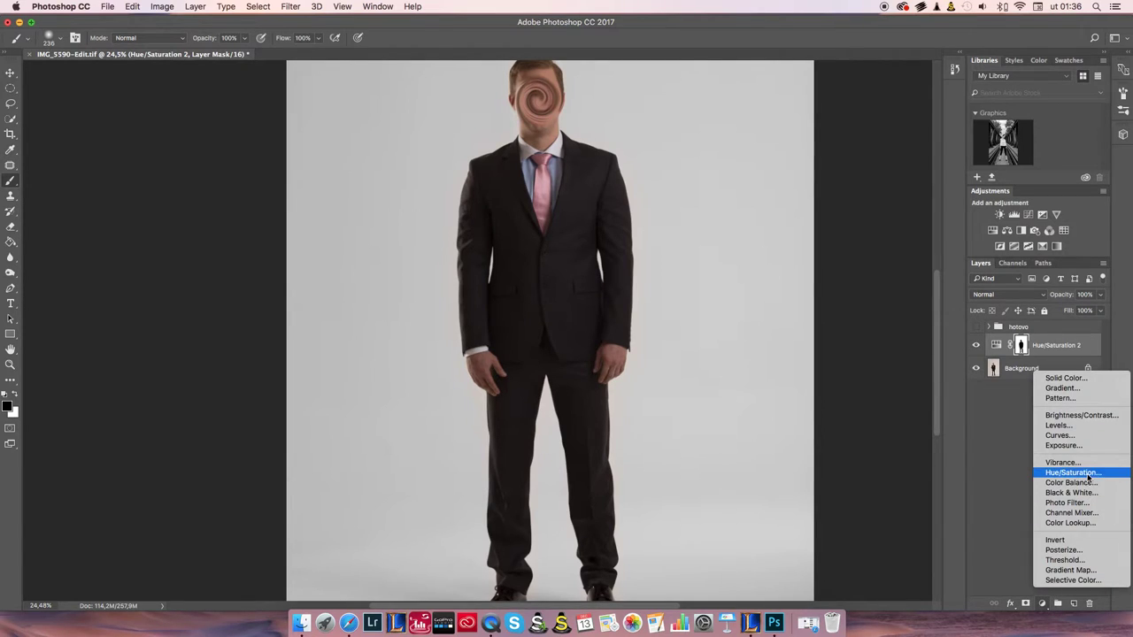
{"action": "left_click", "coordinate": [1058, 435]}
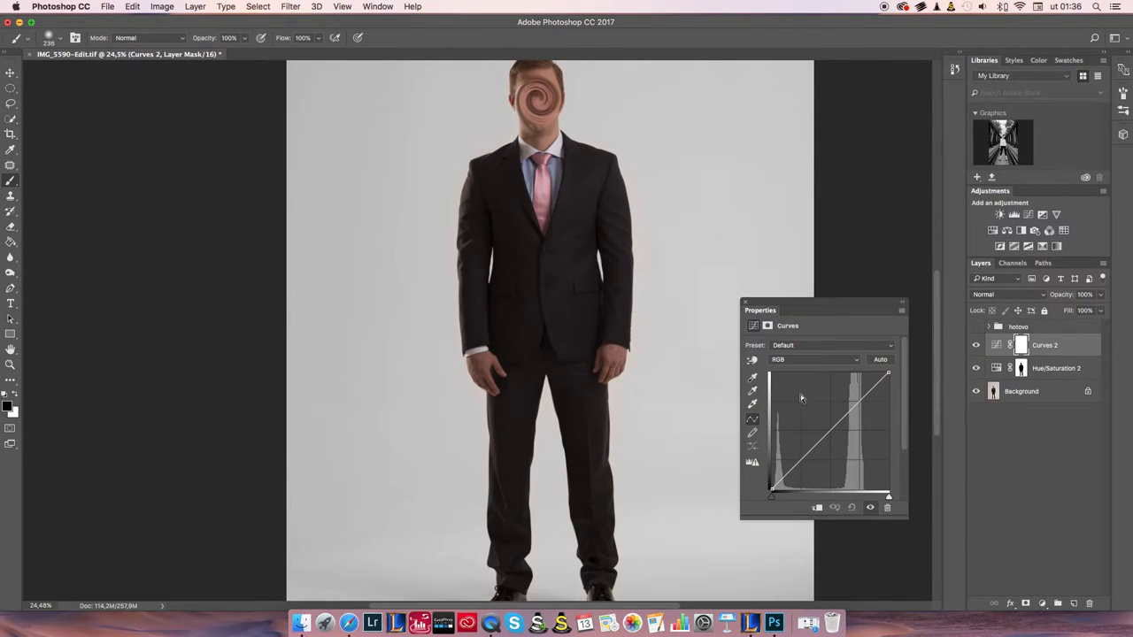
{"action": "left_click_drag", "start_coordinate": [825, 432], "coordinate": [833, 375]}
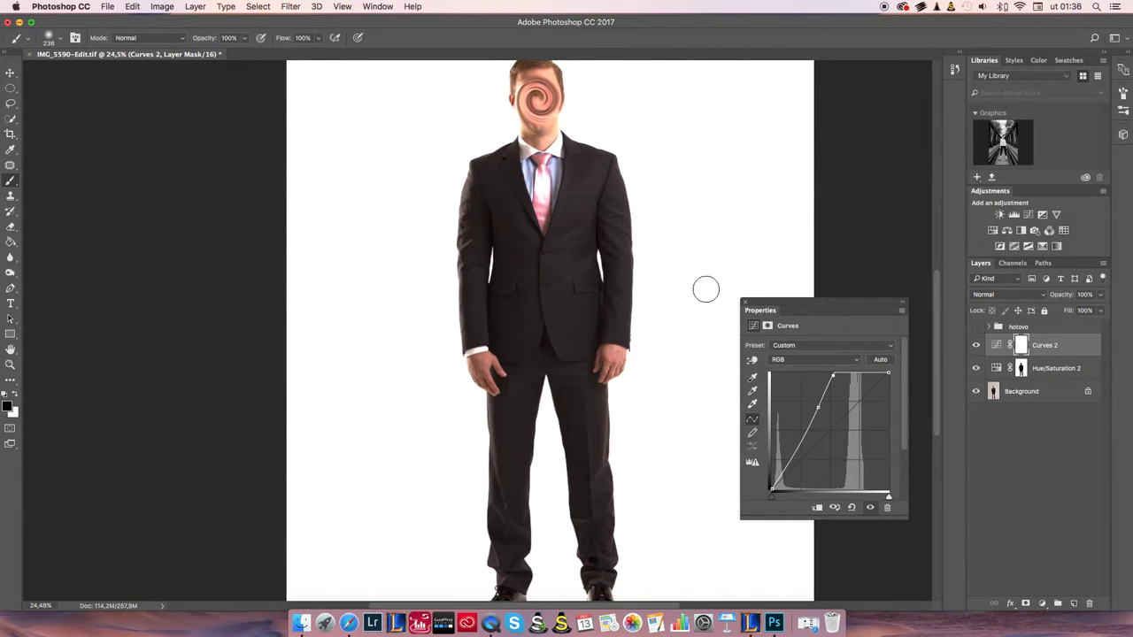
{"action": "scroll", "coordinate": [705, 288], "scroll_direction": "up", "scroll_amount": 5}
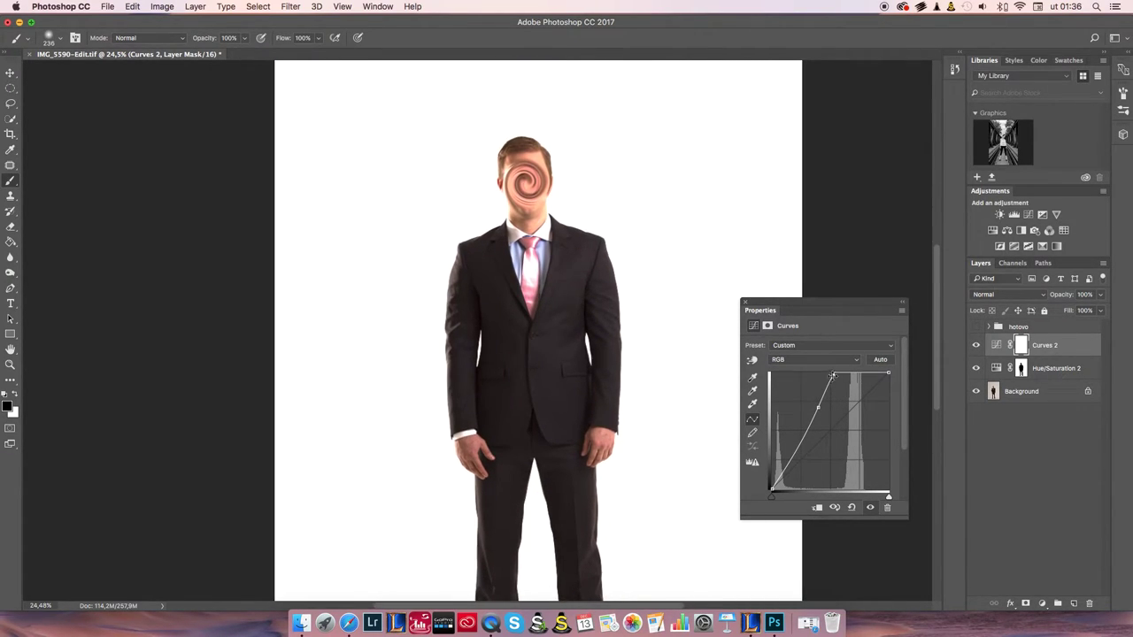
- Soften the curve's upper point into a rounded highlight shoulder and lower the darker point near the original diagonal, then close the curve settings
{"action": "left_click_drag", "start_coordinate": [833, 375], "coordinate": [818, 407]}
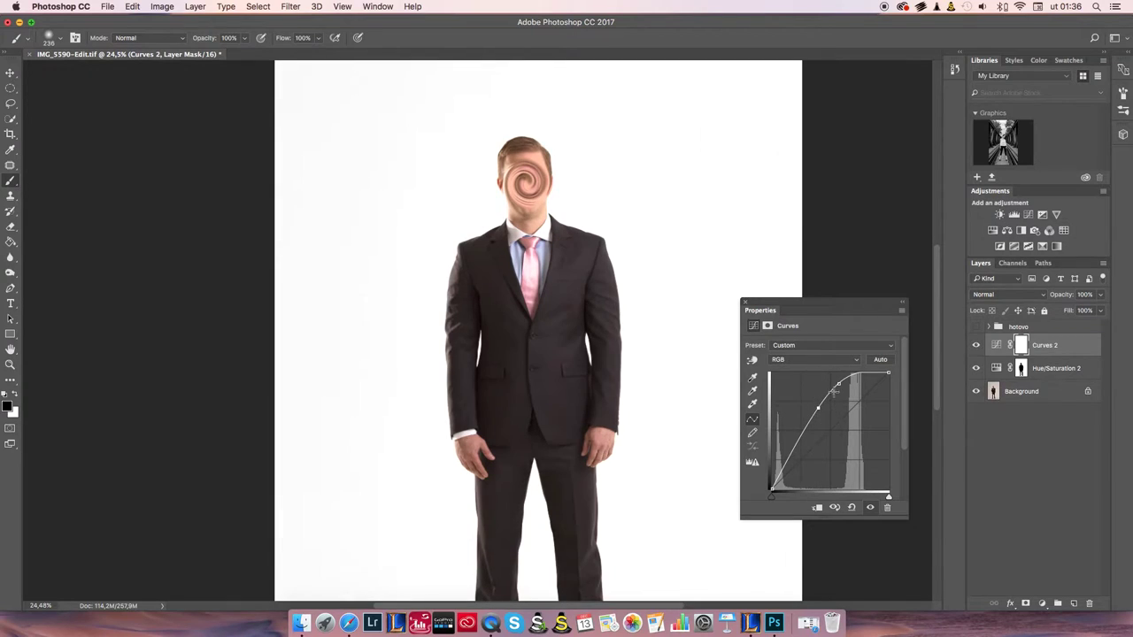
{"action": "left_click_drag", "start_coordinate": [821, 406], "coordinate": [807, 433]}
{"action": "scroll", "coordinate": [580, 251], "scroll_direction": "down", "scroll_amount": 3}
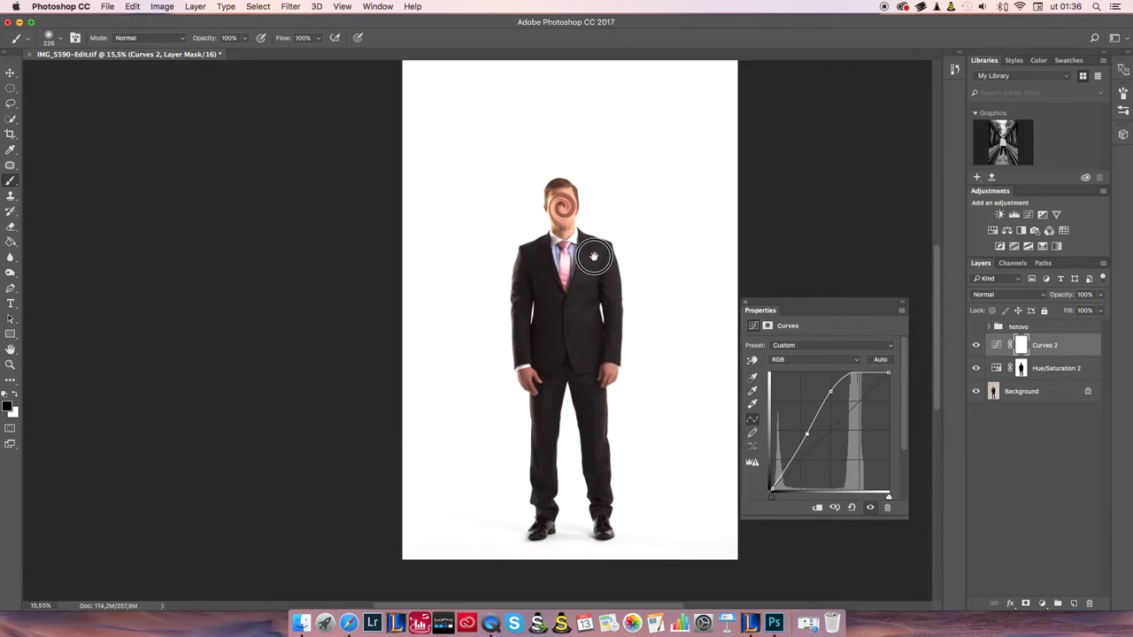
{"action": "scroll", "coordinate": [603, 264], "scroll_direction": "up", "scroll_amount": 1}
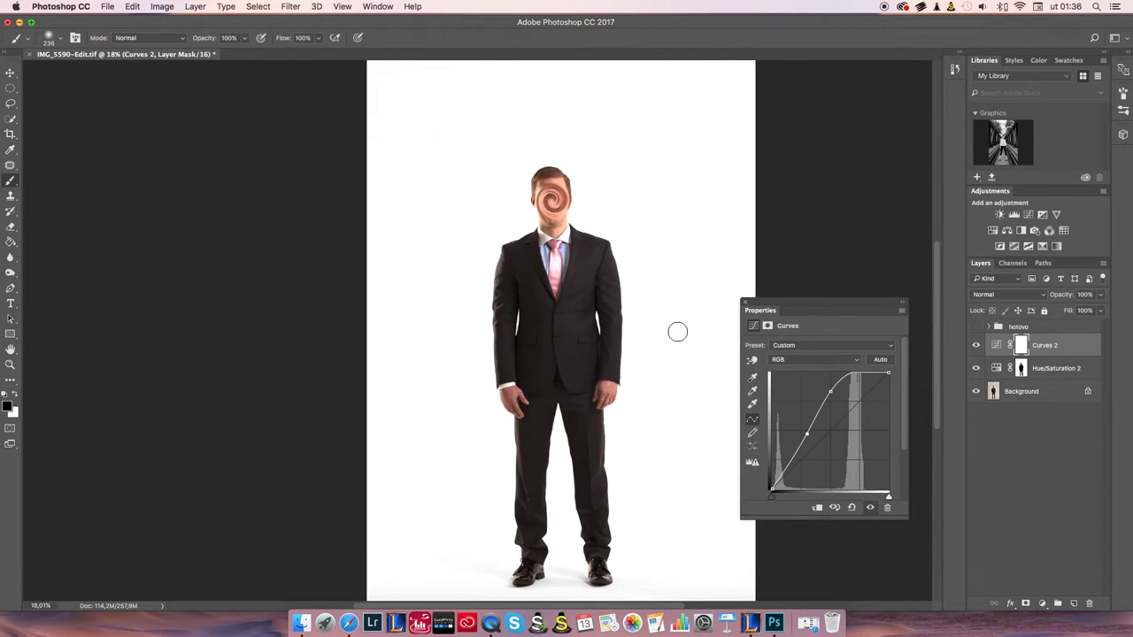
{"action": "left_click", "coordinate": [747, 303]}
- Examine the brightened portrait from the upper backdrop down to the shoes for areas that are not fully white
{"action": "scroll", "coordinate": [625, 319], "scroll_direction": "down", "scroll_amount": 2}
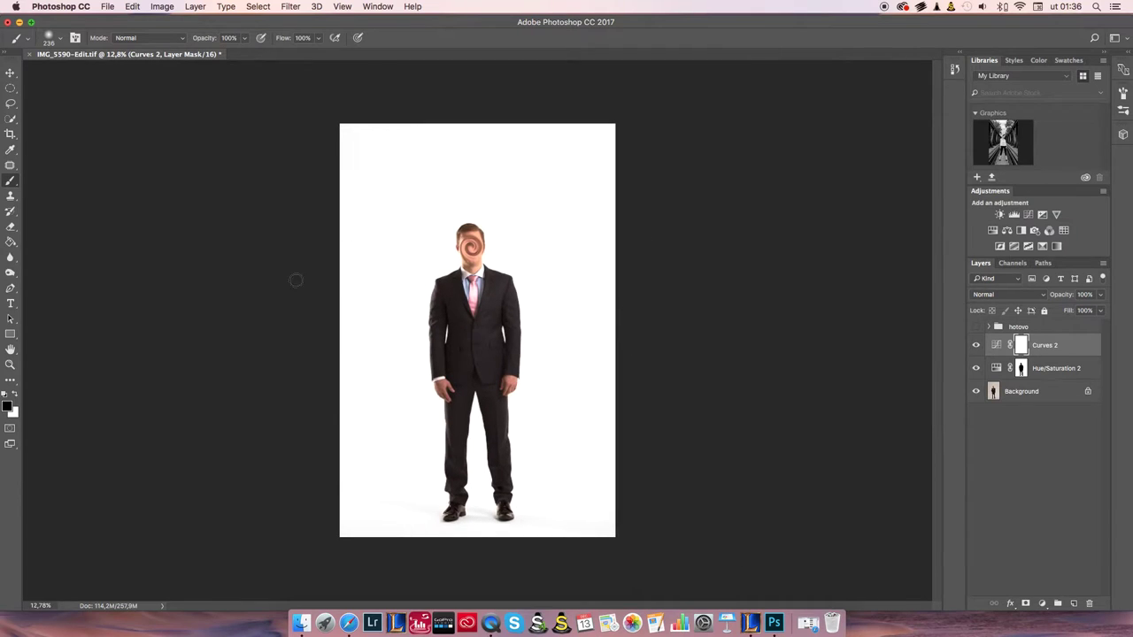
{"action": "scroll", "coordinate": [486, 271], "scroll_direction": "up", "scroll_amount": 2}
{"action": "scroll", "coordinate": [516, 278], "scroll_direction": "up", "scroll_amount": 2}
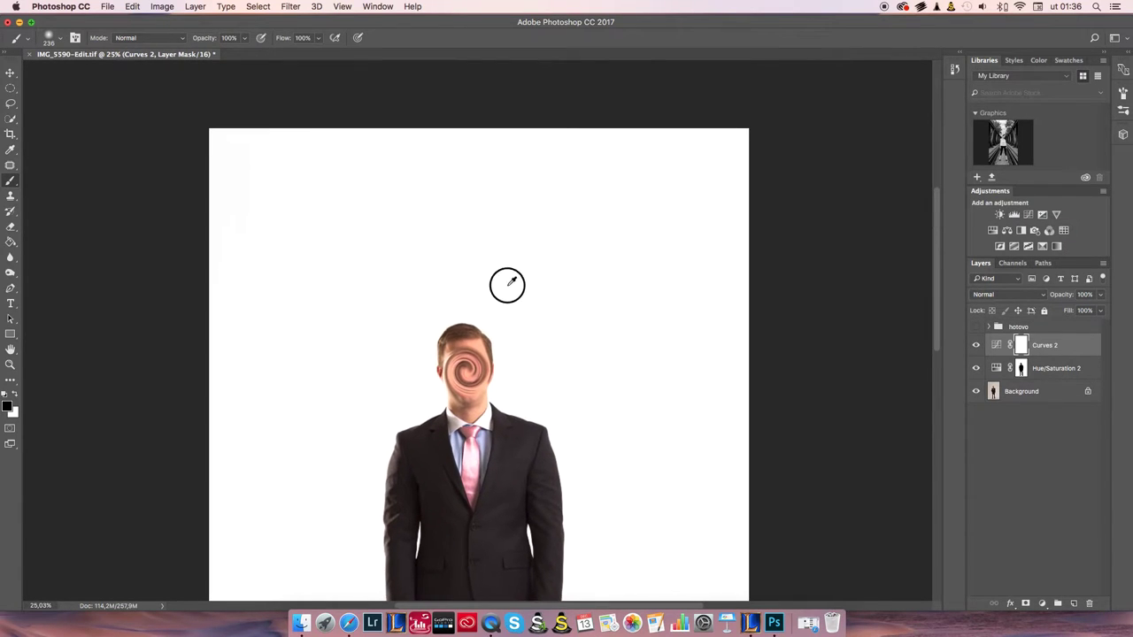
{"action": "scroll", "coordinate": [508, 284], "scroll_direction": "up", "scroll_amount": 2}
{"action": "scroll", "coordinate": [530, 278], "scroll_direction": "down", "scroll_amount": 2}
{"action": "scroll", "coordinate": [587, 319], "scroll_direction": "down", "scroll_amount": 5}
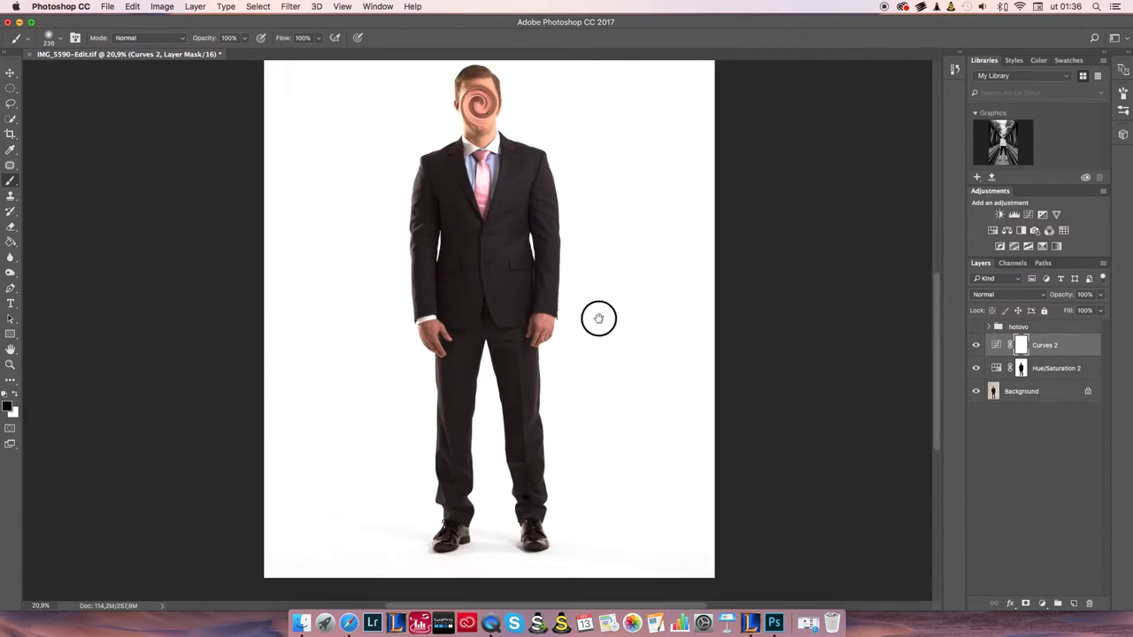
{"action": "scroll", "coordinate": [618, 385], "scroll_direction": "up", "scroll_amount": 2}
{"action": "scroll", "coordinate": [620, 372], "scroll_direction": "down", "scroll_amount": 2}
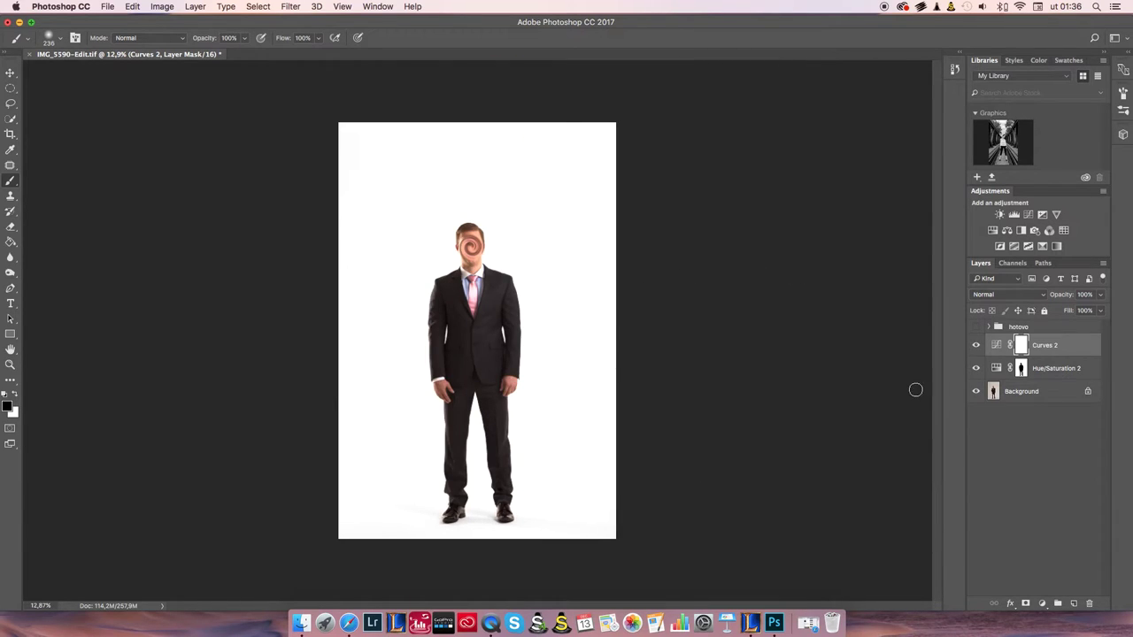
- Add a Threshold adjustment layer, set its level to 255 to check the backdrop for non-white areas, and hide the layer
{"action": "left_click", "coordinate": [1042, 605]}
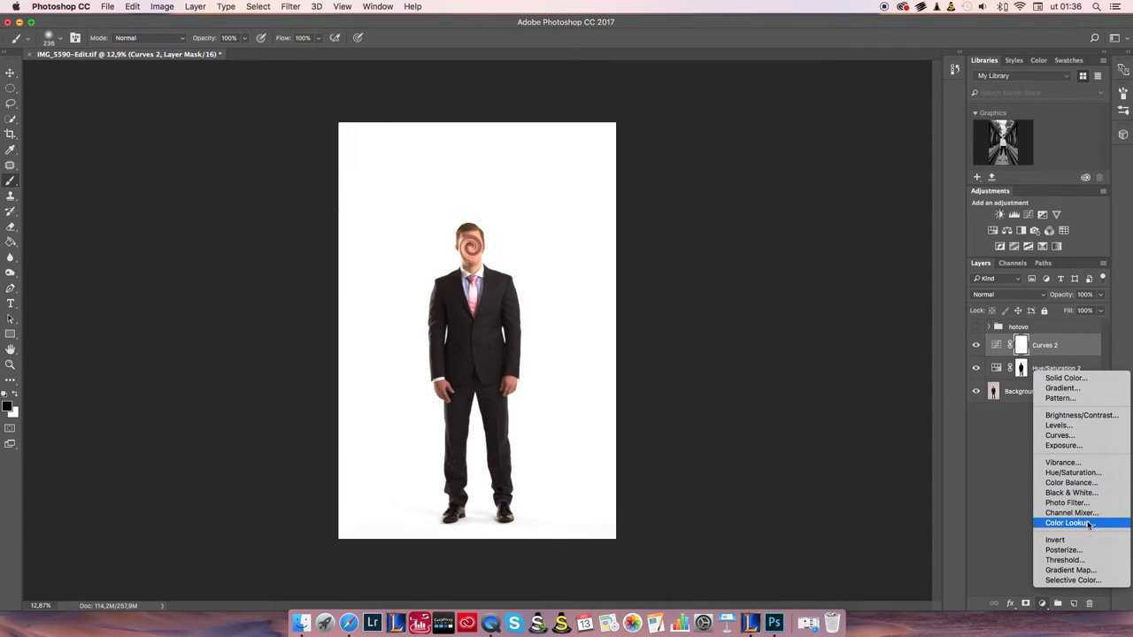
{"action": "left_click", "coordinate": [1082, 561]}
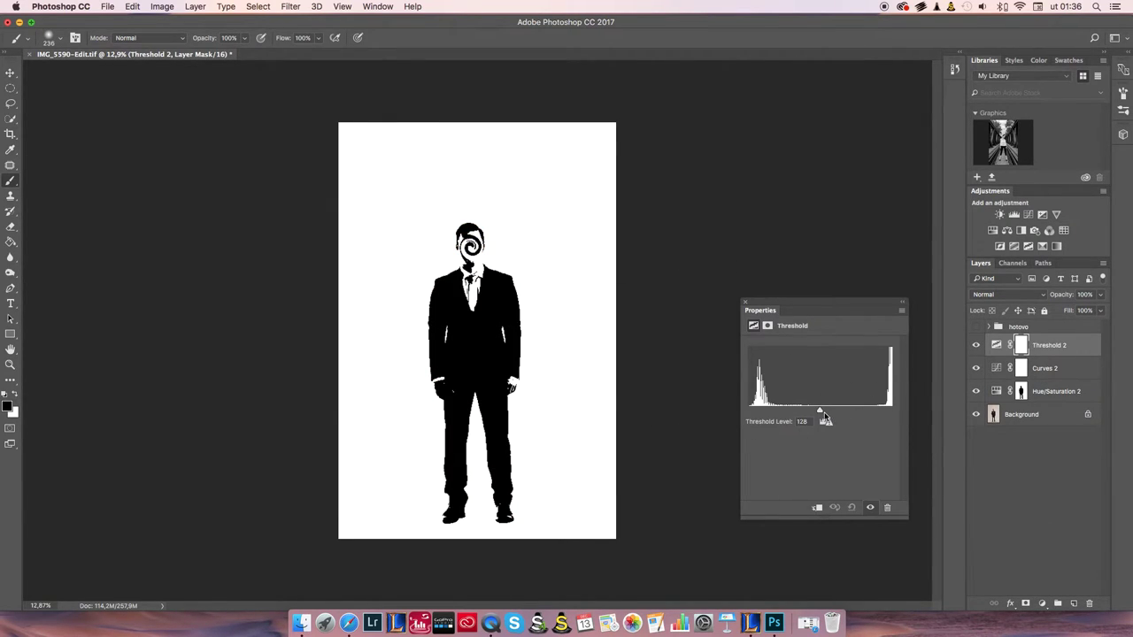
{"action": "left_click_drag", "start_coordinate": [823, 414], "coordinate": [908, 424]}
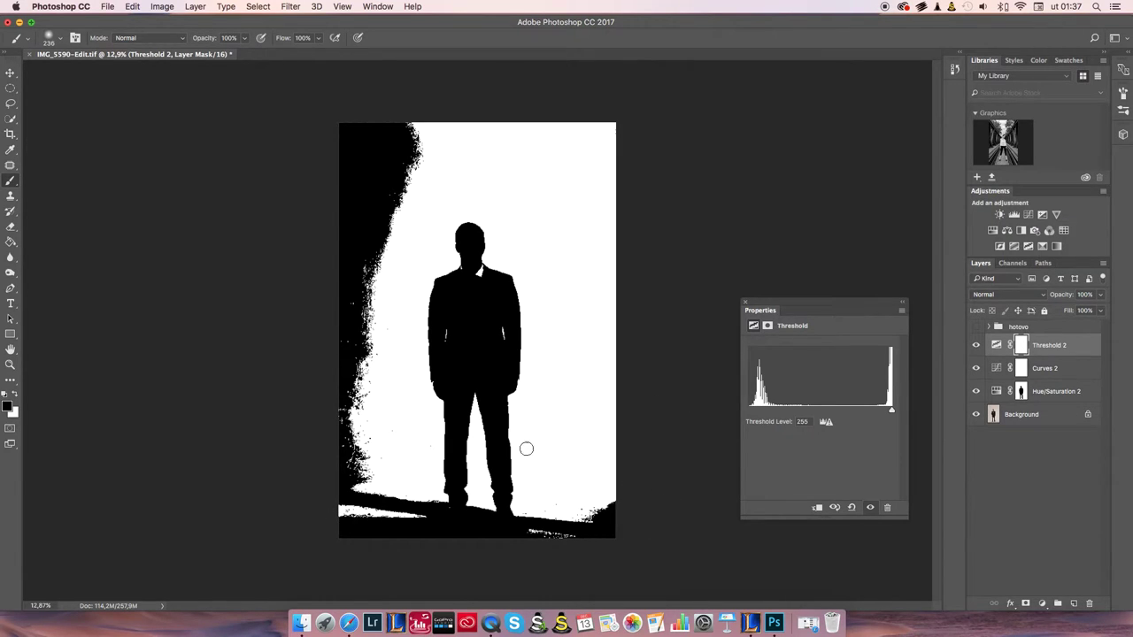
{"action": "left_click", "coordinate": [746, 305]}
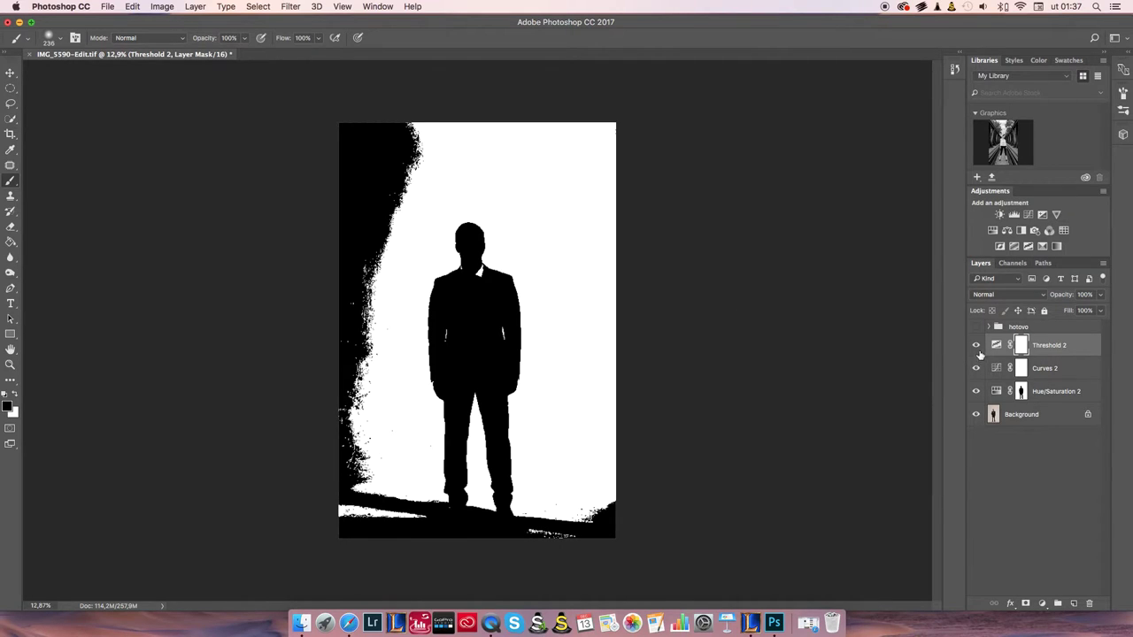
{"action": "left_click", "coordinate": [976, 345]}
- Change the colour of the area surrounding the canvas to Custom, using white (ffffff)
{"action": "left_click_drag", "start_coordinate": [673, 283], "coordinate": [655, 287]}
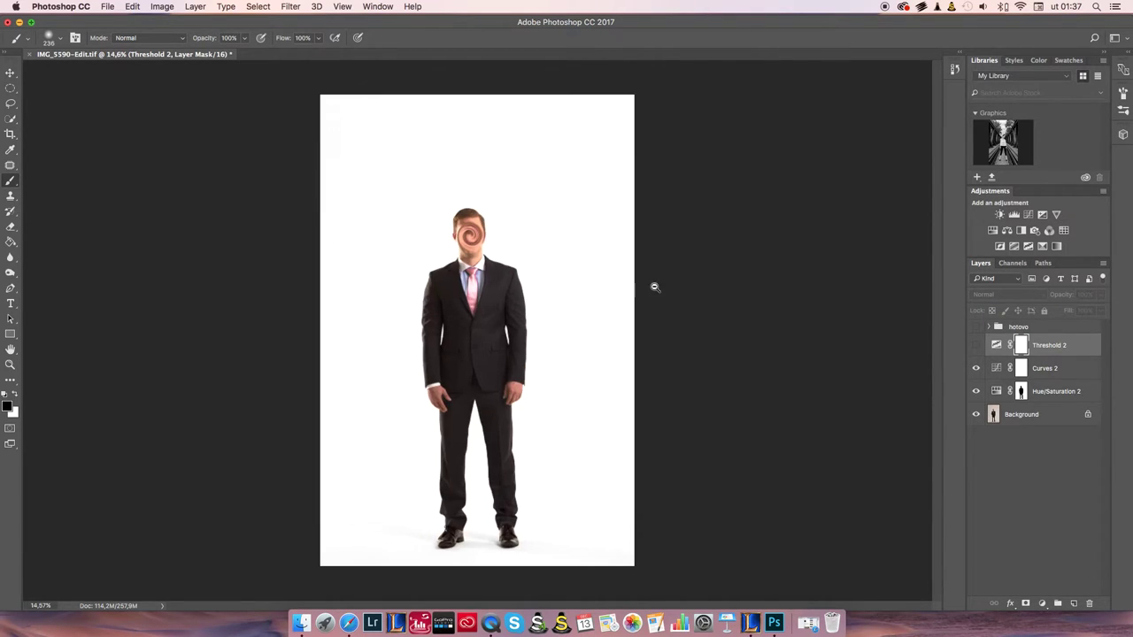
{"action": "left_click", "coordinate": [587, 280]}
{"action": "left_click", "coordinate": [658, 222]}
{"action": "left_click_drag", "start_coordinate": [743, 294], "coordinate": [689, 295]}
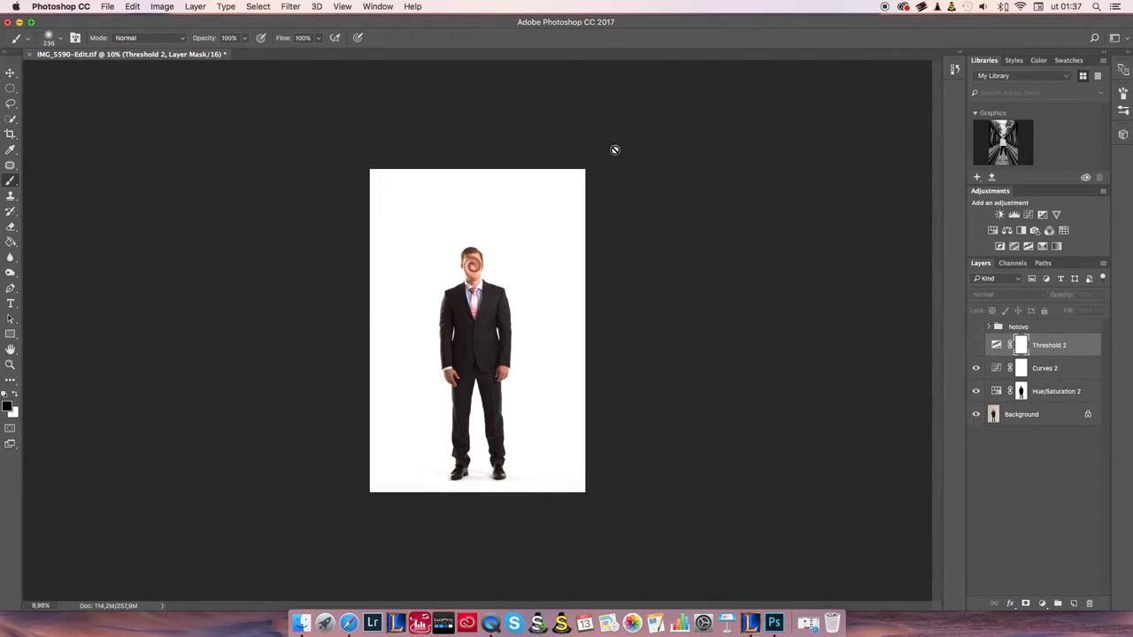
{"action": "right_click", "coordinate": [652, 207]}
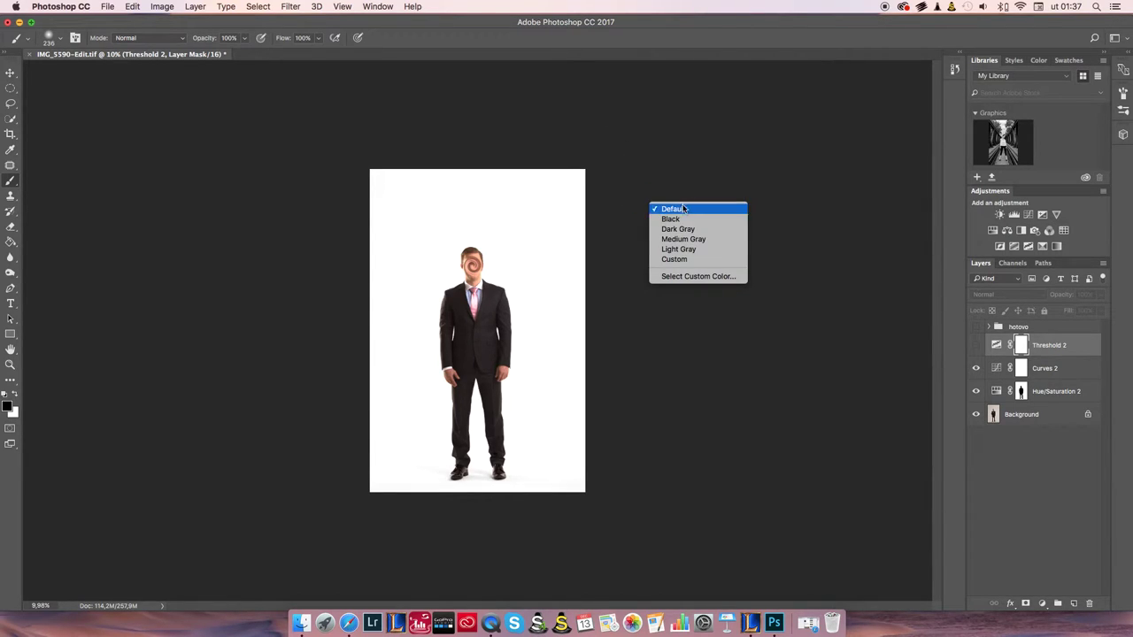
{"action": "left_click", "coordinate": [687, 259]}
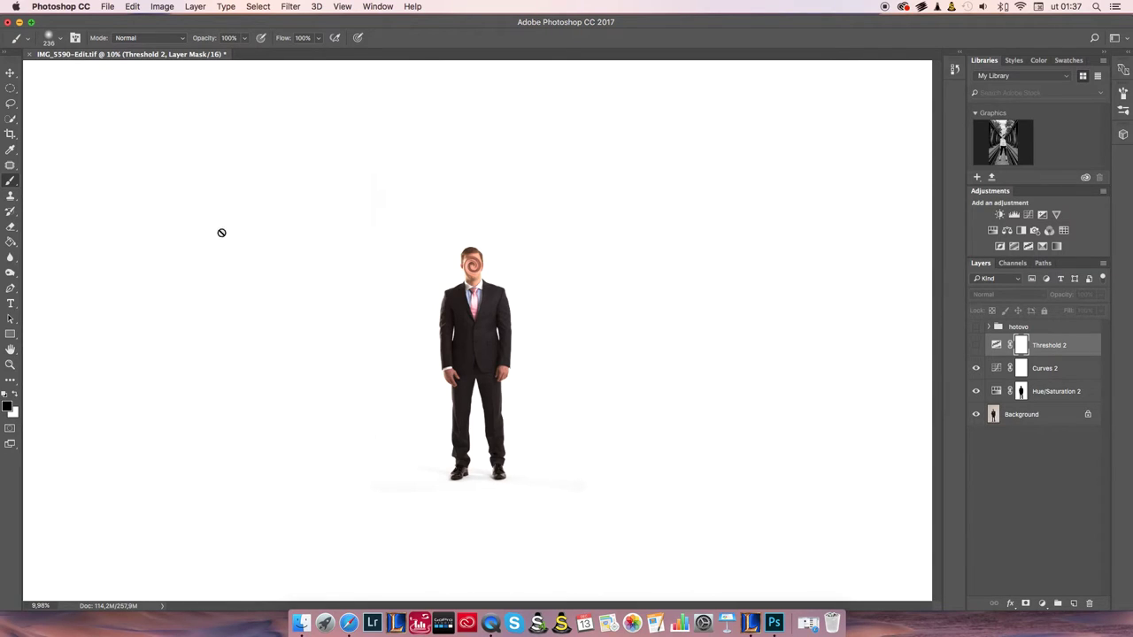
{"action": "right_click", "coordinate": [698, 221]}
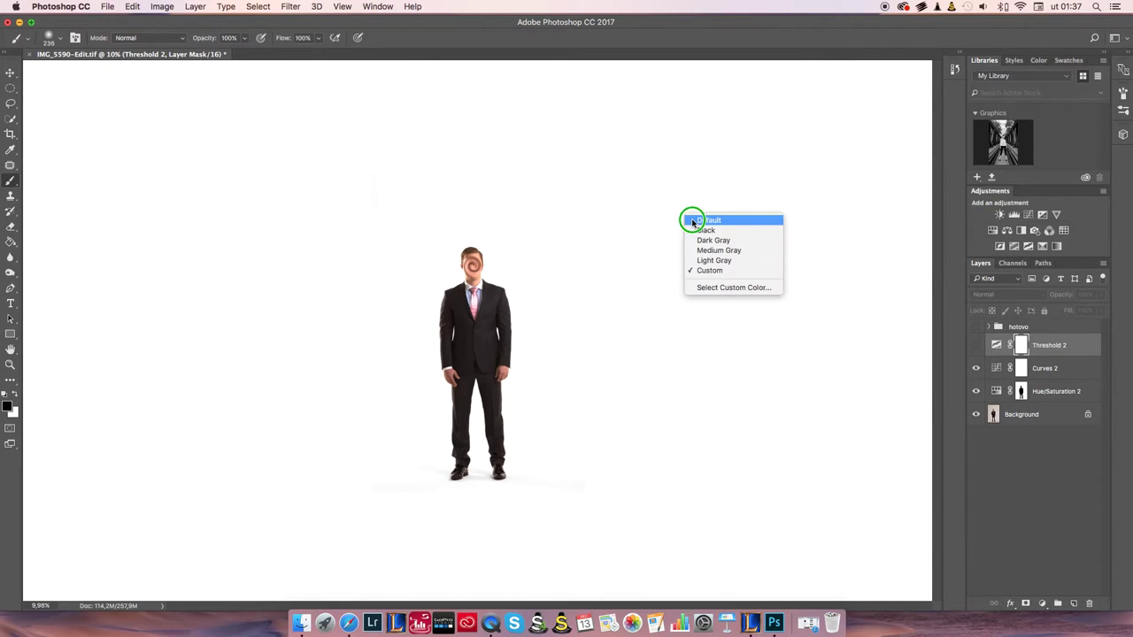
{"action": "left_click", "coordinate": [722, 289]}
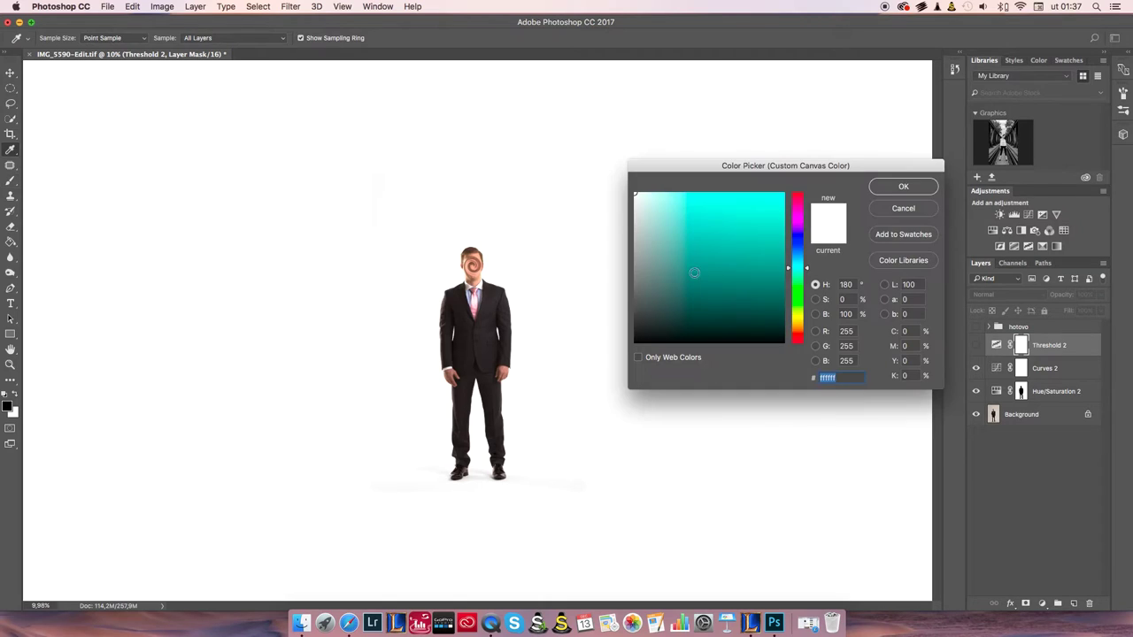
{"action": "left_click", "coordinate": [899, 188]}
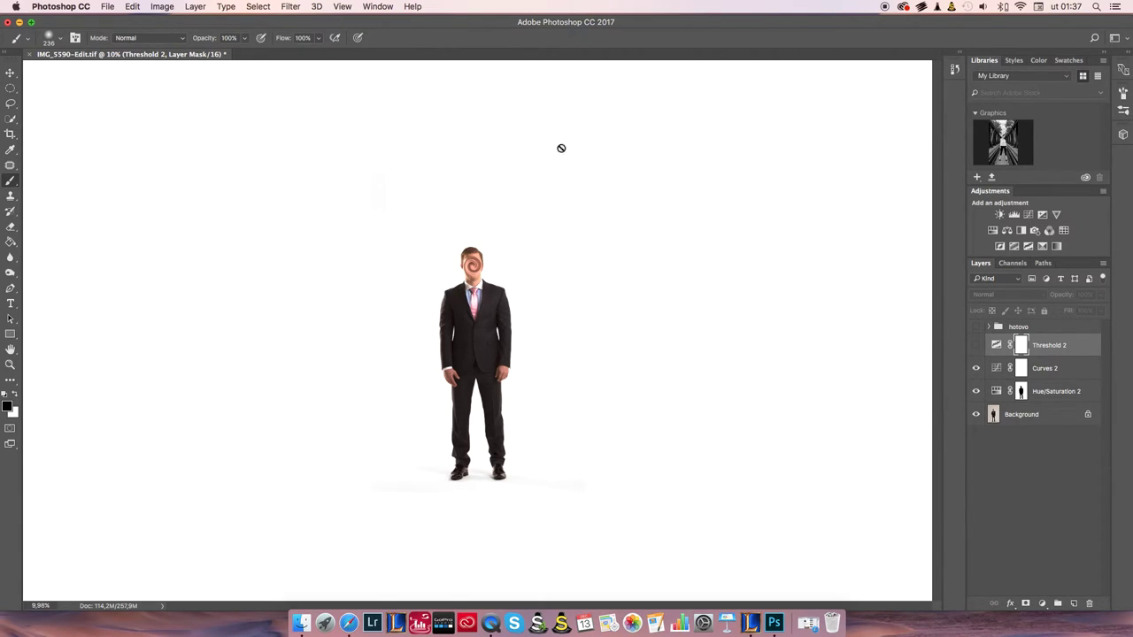
- Examine the photo's lower edge, side and upper corner against the white surround for leftover grey patches
{"action": "left_click_drag", "start_coordinate": [534, 481], "coordinate": [590, 470]}
{"action": "left_click_drag", "start_coordinate": [734, 556], "coordinate": [517, 291]}
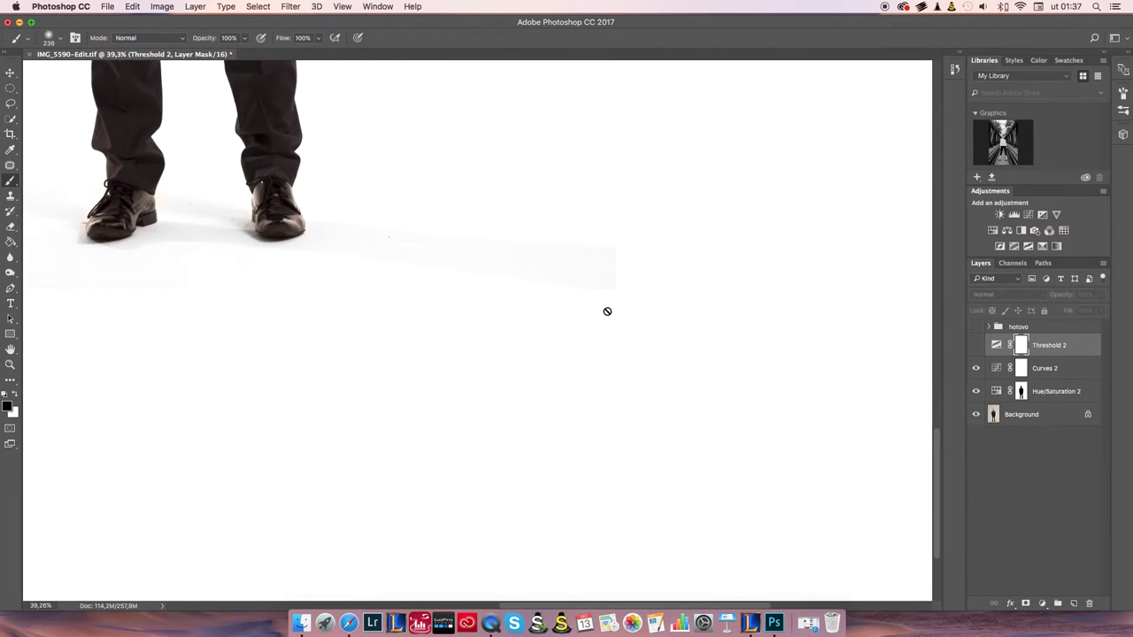
{"action": "scroll", "coordinate": [473, 283], "scroll_direction": "left", "scroll_amount": 8}
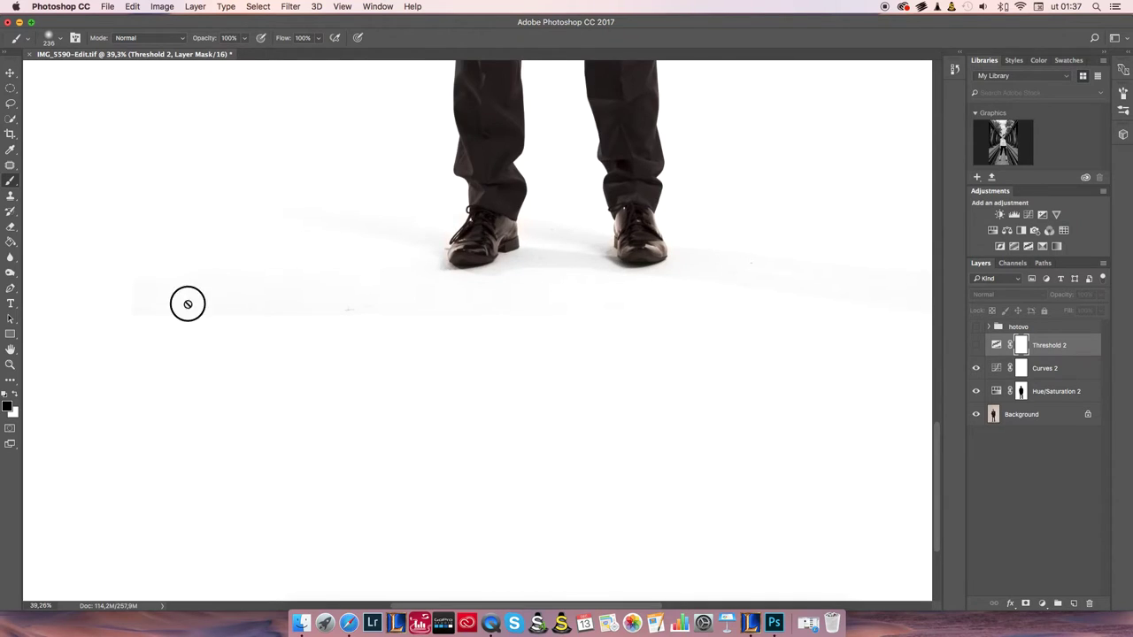
{"action": "scroll", "coordinate": [480, 360], "scroll_direction": "left", "scroll_amount": 6}
{"action": "scroll", "coordinate": [480, 360], "scroll_direction": "up", "scroll_amount": 12}
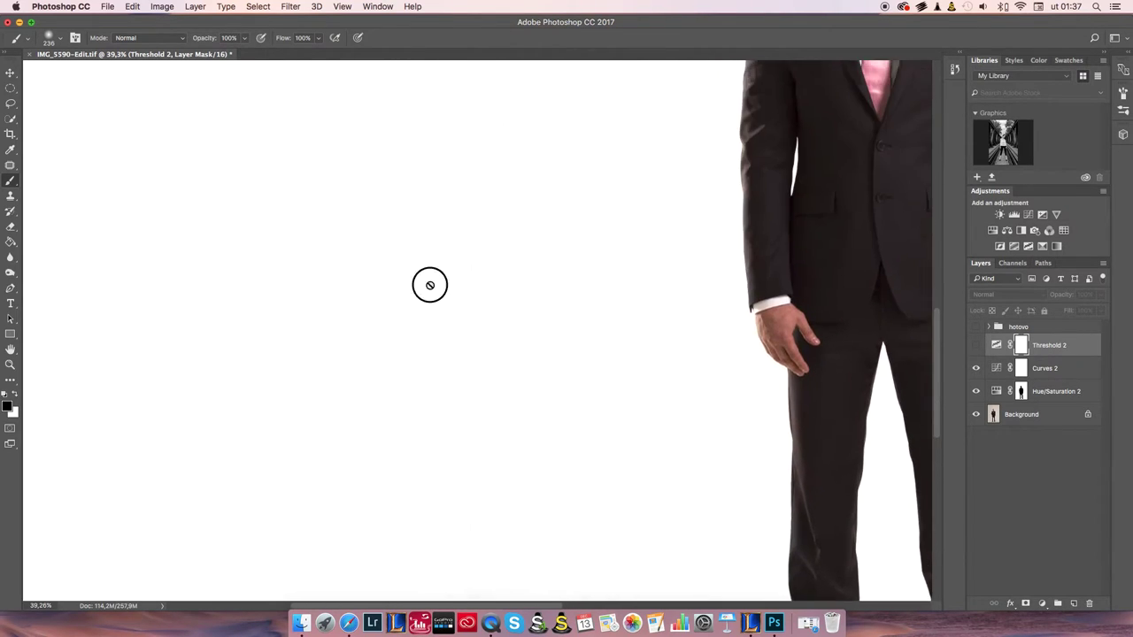
{"action": "scroll", "coordinate": [416, 390], "scroll_direction": "up", "scroll_amount": 8}
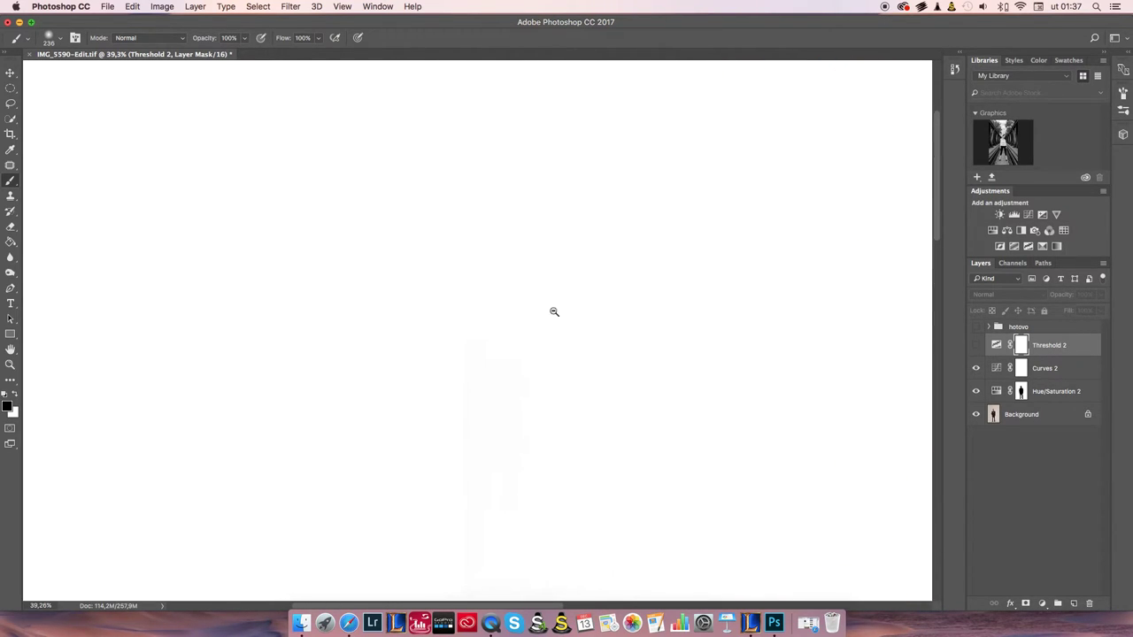
{"action": "scroll", "coordinate": [622, 312], "scroll_direction": "down", "scroll_amount": 3}
{"action": "scroll", "coordinate": [642, 338], "scroll_direction": "down", "scroll_amount": 3}
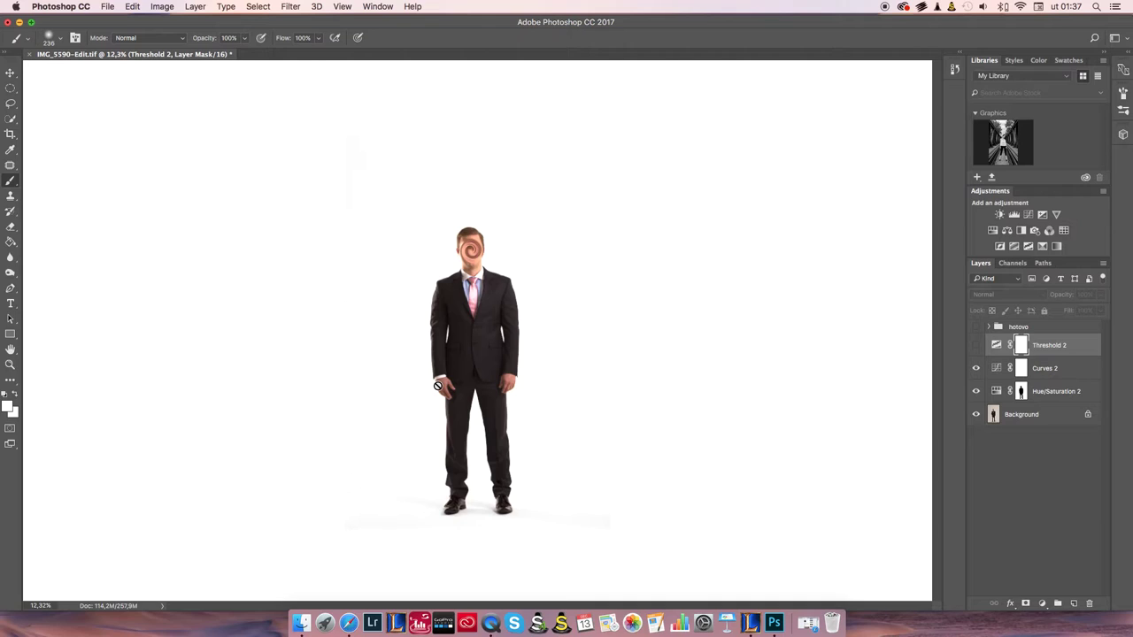
{"action": "scroll", "coordinate": [407, 152], "scroll_direction": "up", "scroll_amount": 2}
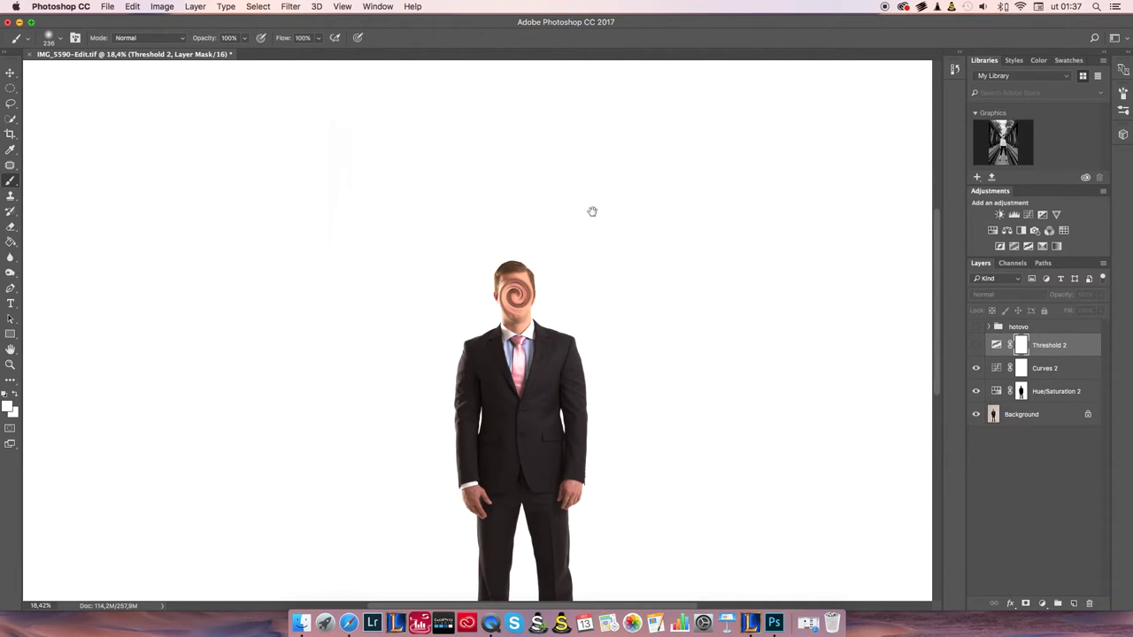
{"action": "scroll", "coordinate": [557, 210], "scroll_direction": "up", "scroll_amount": 1}
{"action": "scroll", "coordinate": [478, 220], "scroll_direction": "down", "scroll_amount": 2}
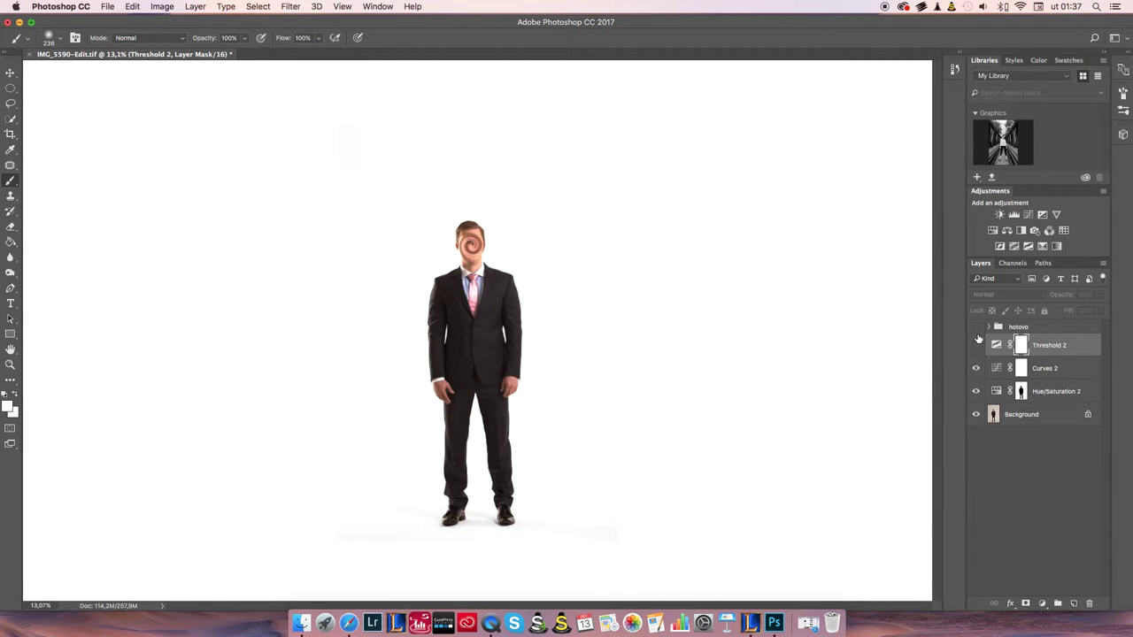
- Switch the canvas surround to Default and back to Custom to compare how the photo's edges stand out
{"action": "right_click", "coordinate": [807, 218]}
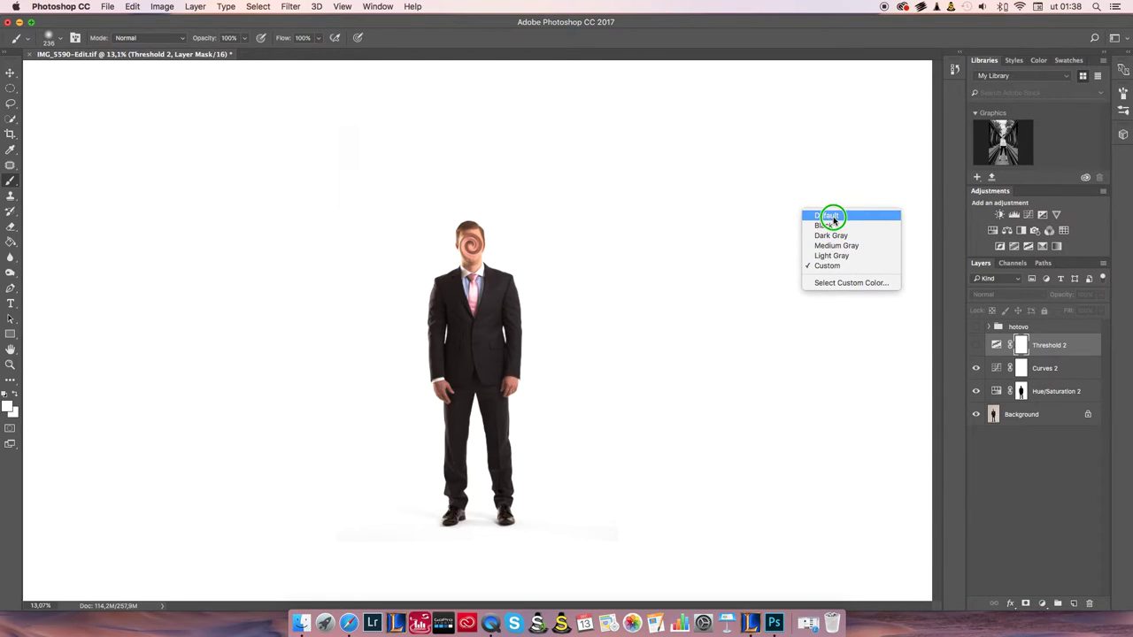
{"action": "left_click", "coordinate": [833, 217]}
{"action": "right_click", "coordinate": [782, 217]}
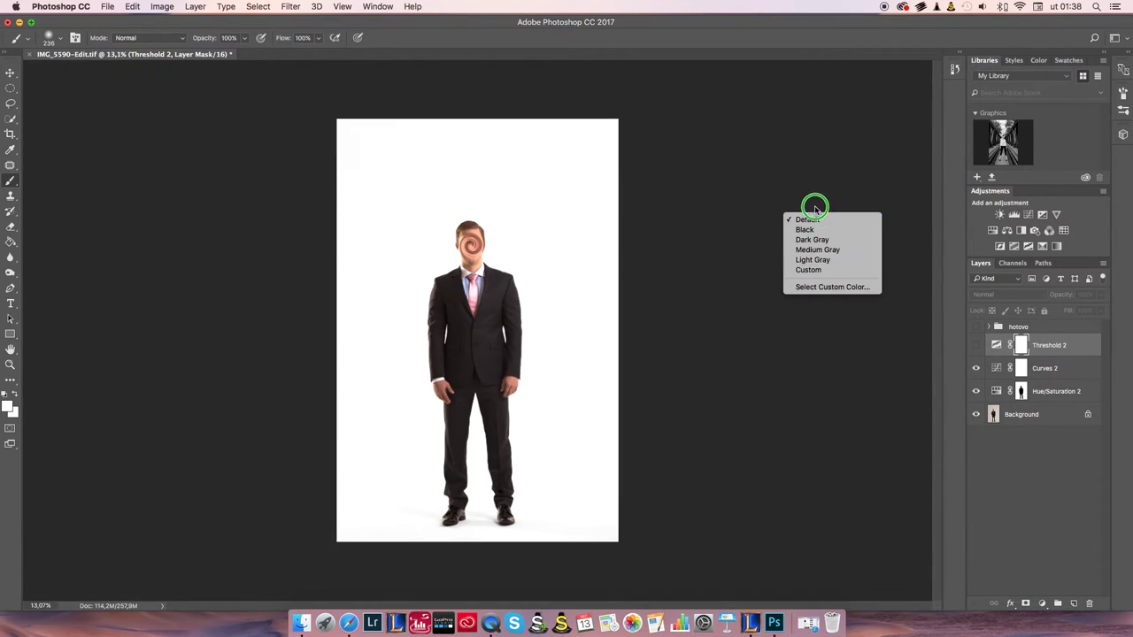
{"action": "left_click", "coordinate": [824, 269]}
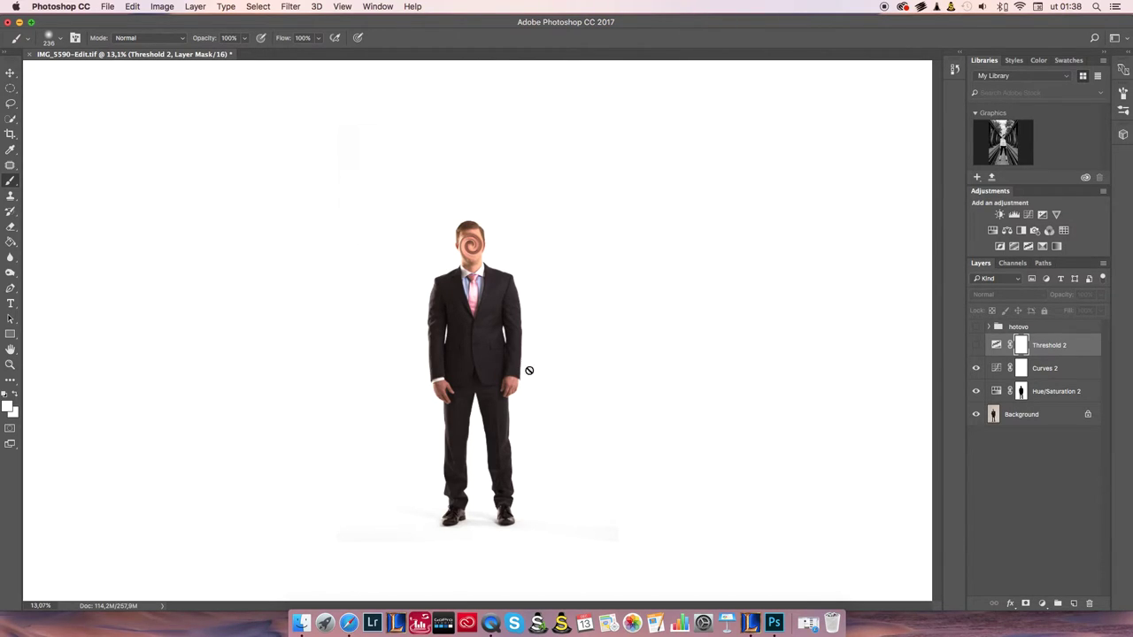
- Set the Standard Screen Mode border to Drop Shadow in the Interface preferences and return to the Brush tool
{"action": "left_click", "coordinate": [109, 7]}
{"action": "left_click", "coordinate": [131, 7]}
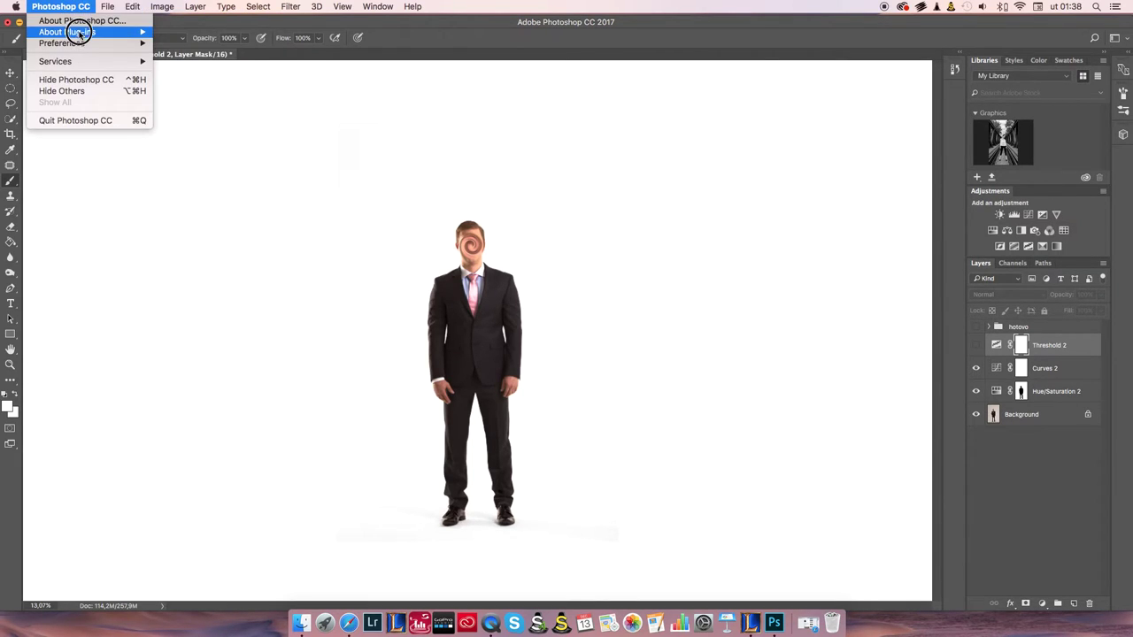
{"action": "mouse_move", "coordinate": [76, 42]}
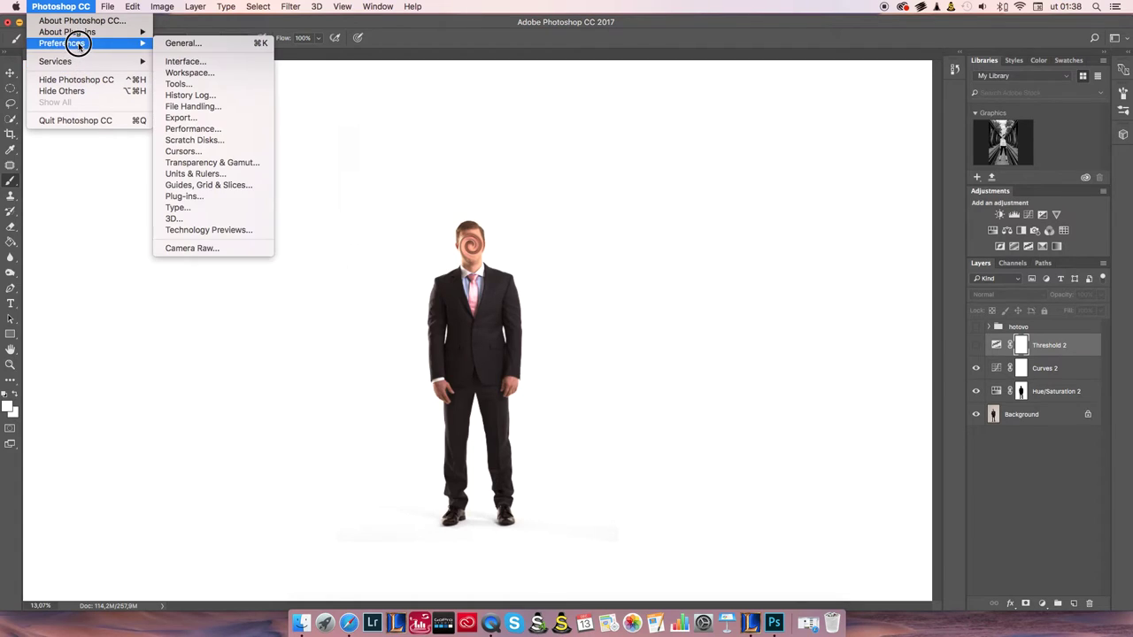
{"action": "left_click", "coordinate": [186, 62]}
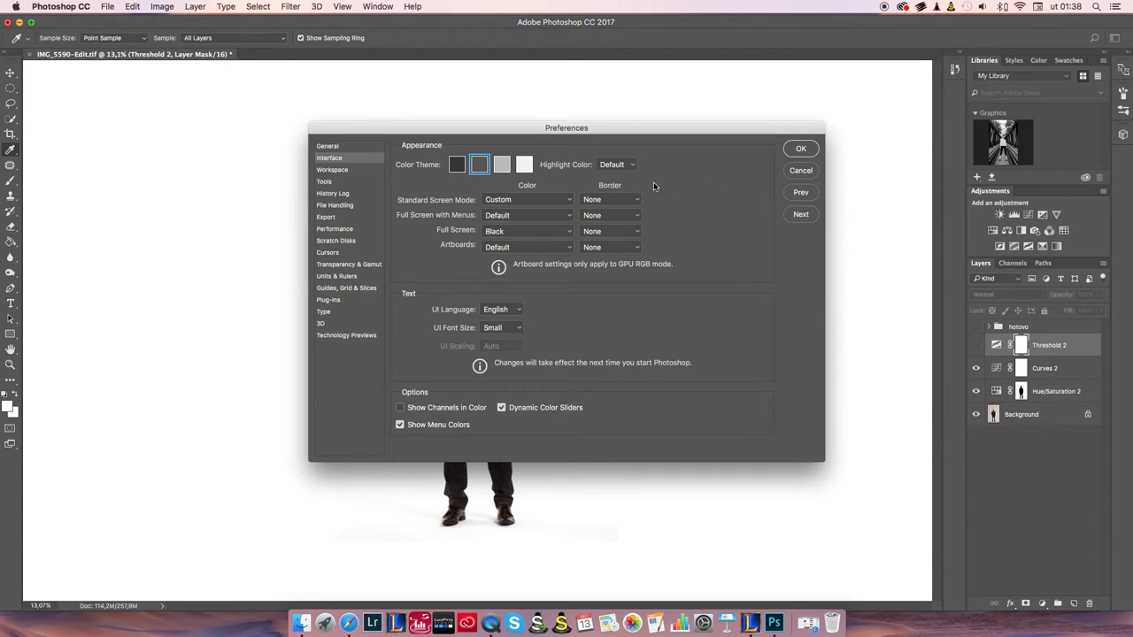
{"action": "left_click", "coordinate": [628, 200]}
{"action": "left_click", "coordinate": [630, 189]}
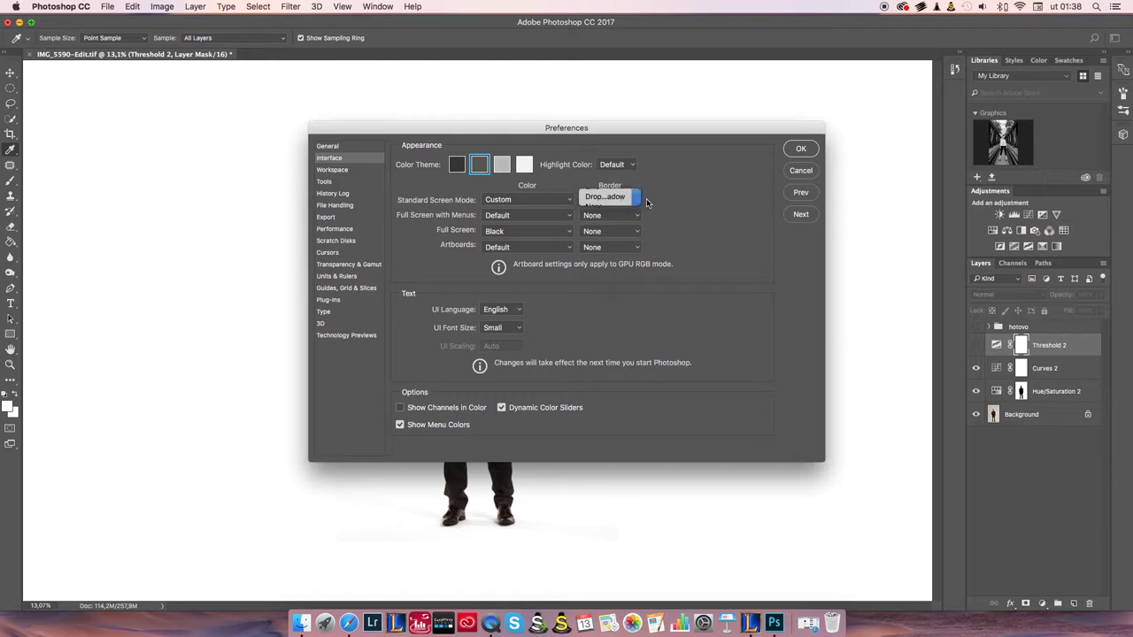
{"action": "left_click", "coordinate": [637, 216]}
{"action": "left_click", "coordinate": [799, 157]}
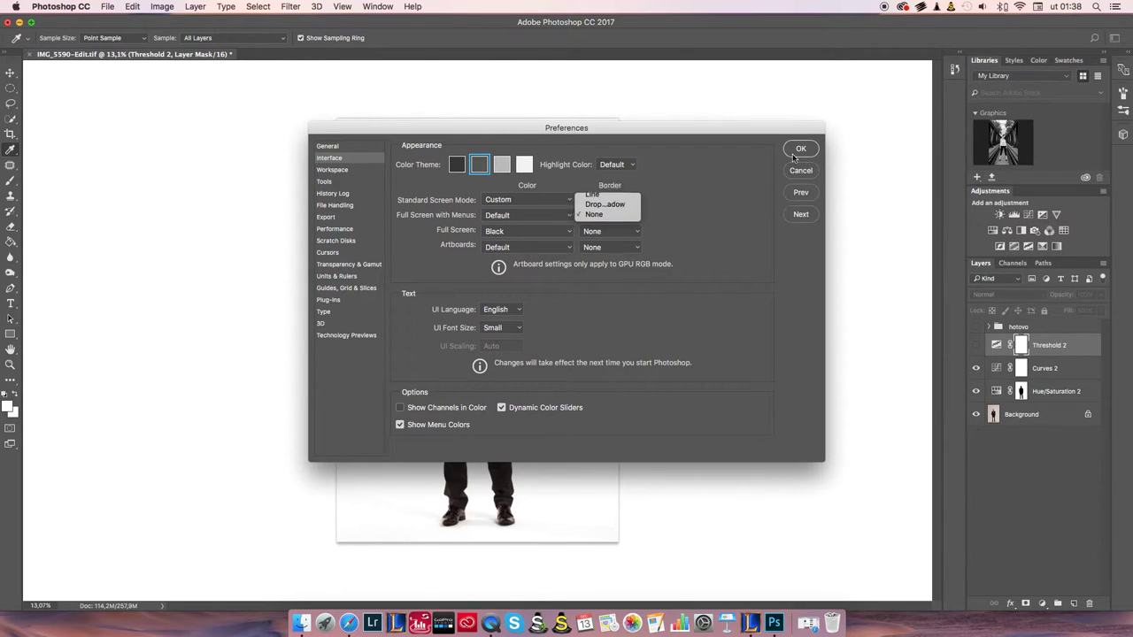
{"action": "left_click", "coordinate": [801, 149]}
{"action": "key", "text": "b"}
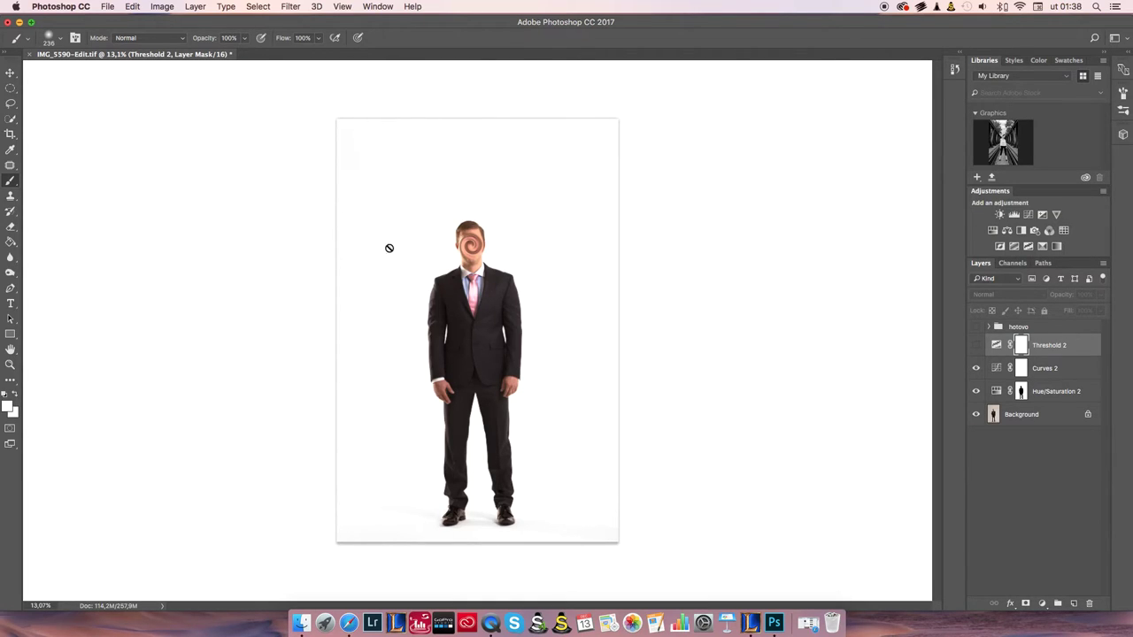
- Set the Standard Screen Mode border back to None in the Interface preferences
{"action": "left_click", "coordinate": [73, 9]}
{"action": "mouse_move", "coordinate": [94, 46]}
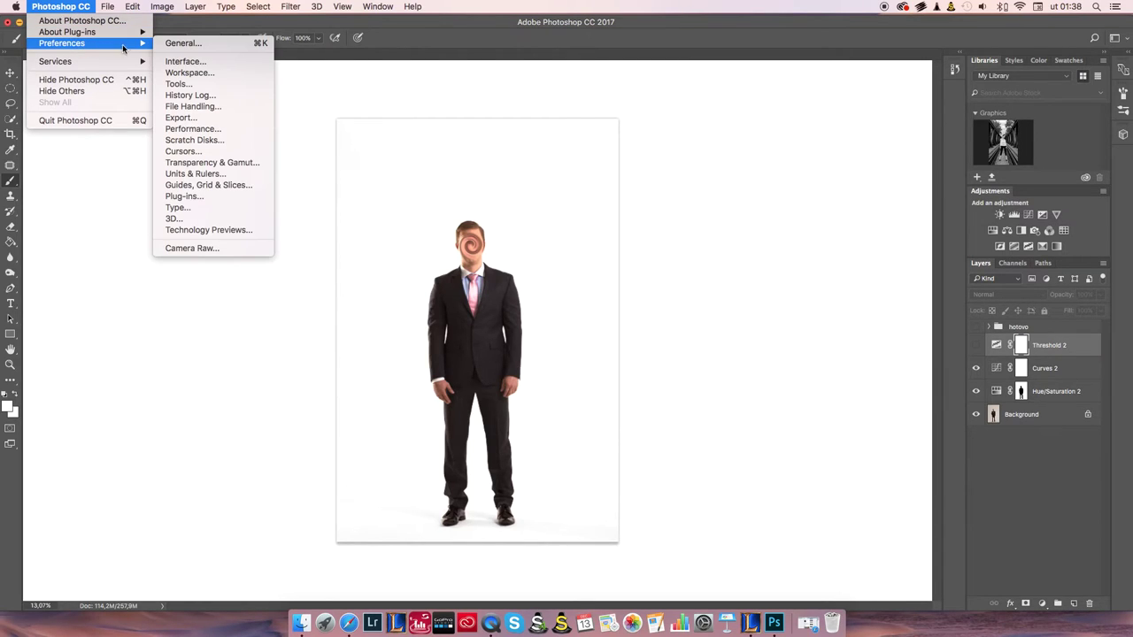
{"action": "left_click", "coordinate": [184, 62]}
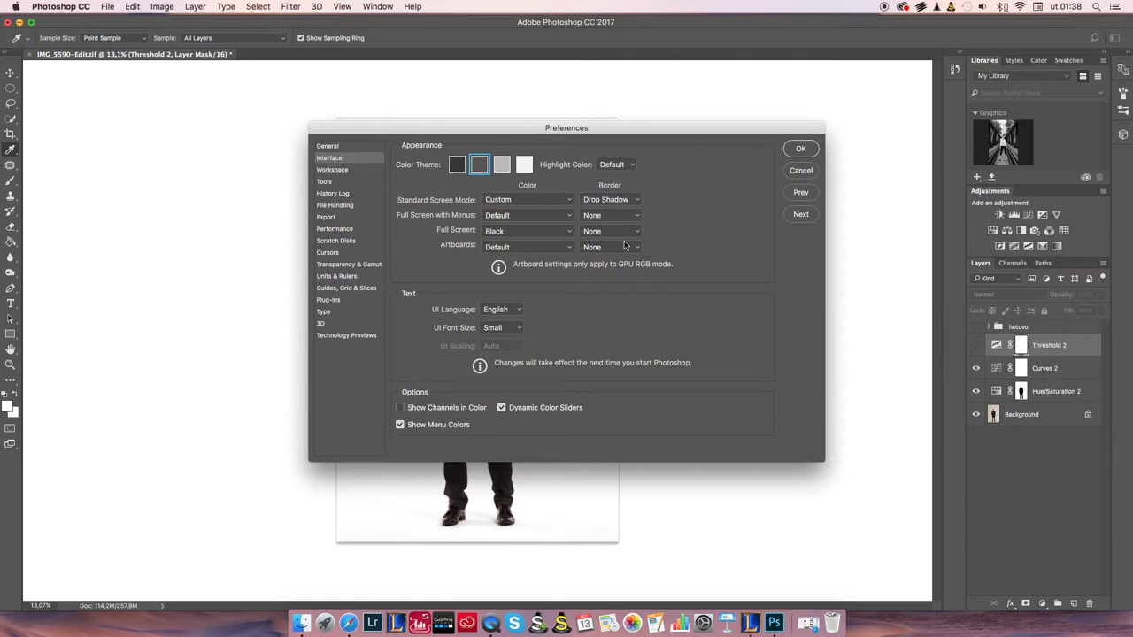
{"action": "left_click", "coordinate": [637, 201]}
{"action": "left_click", "coordinate": [639, 210]}
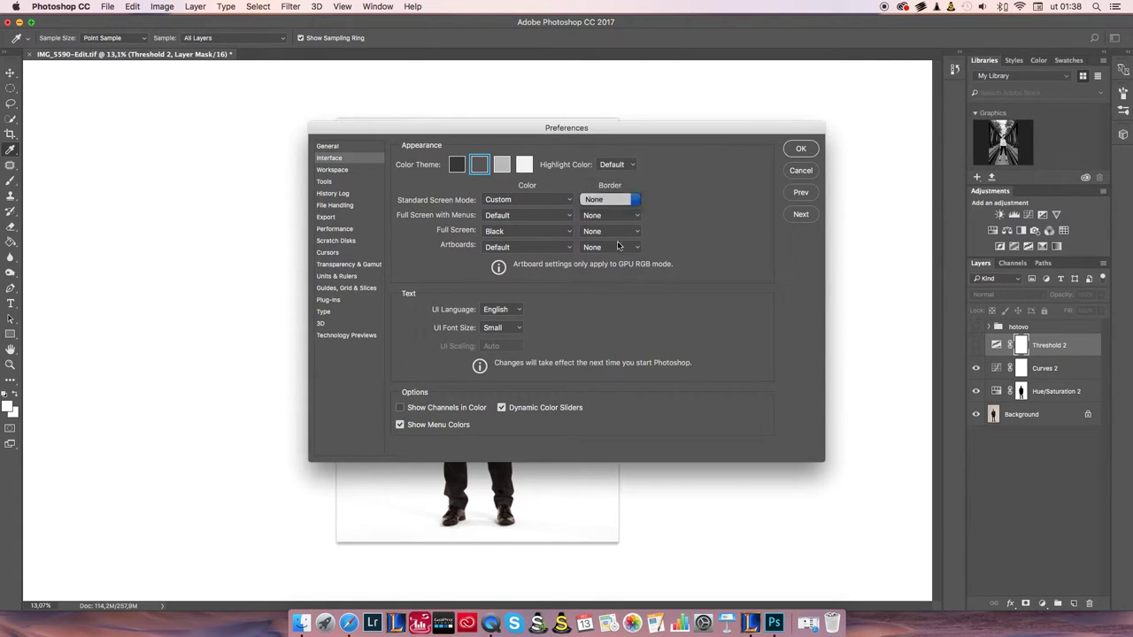
{"action": "left_click", "coordinate": [800, 149]}
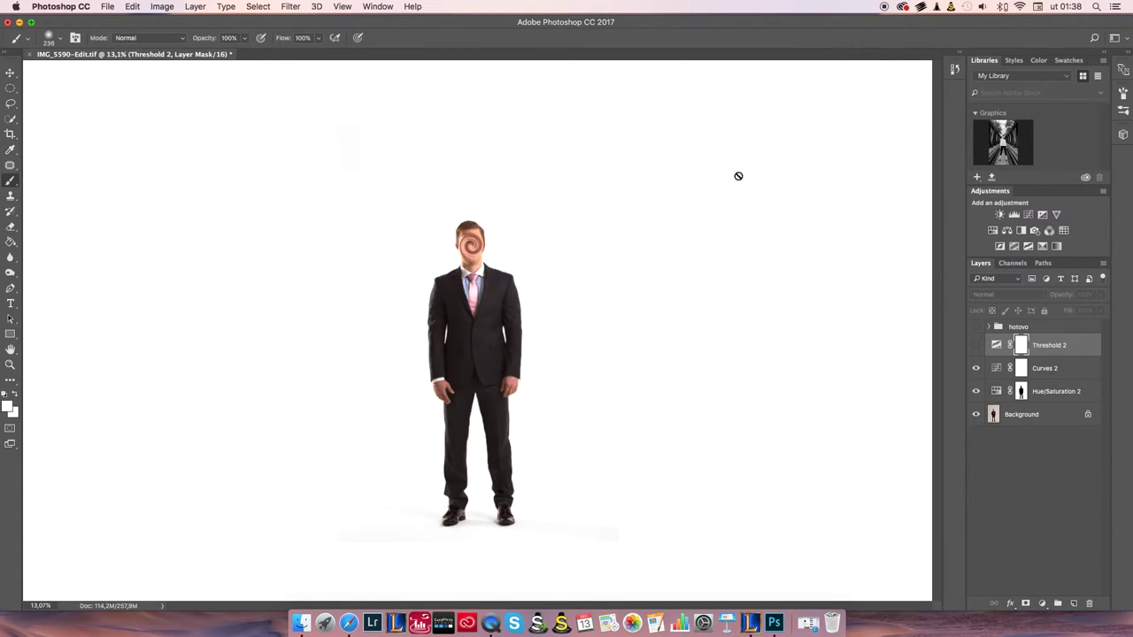
- Switch the area surrounding the canvas from white back to the dark default colour
{"action": "scroll", "coordinate": [409, 127], "scroll_direction": "up", "scroll_amount": 3}
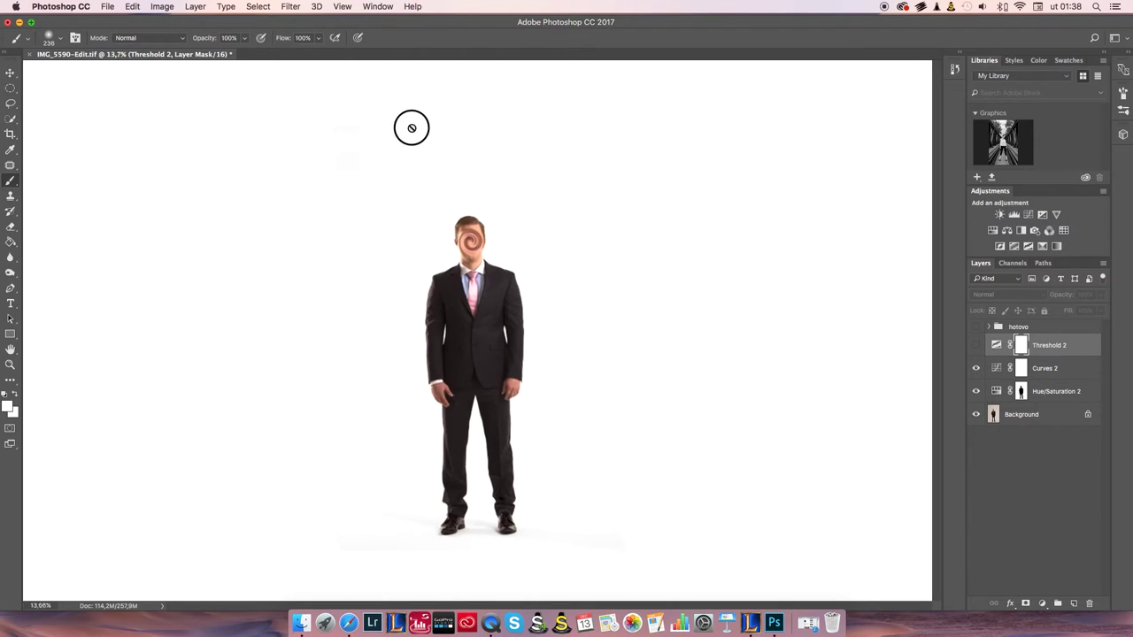
{"action": "right_click", "coordinate": [770, 122]}
{"action": "left_click", "coordinate": [784, 124]}
{"action": "right_click", "coordinate": [793, 113]}
{"action": "left_click", "coordinate": [805, 116]}
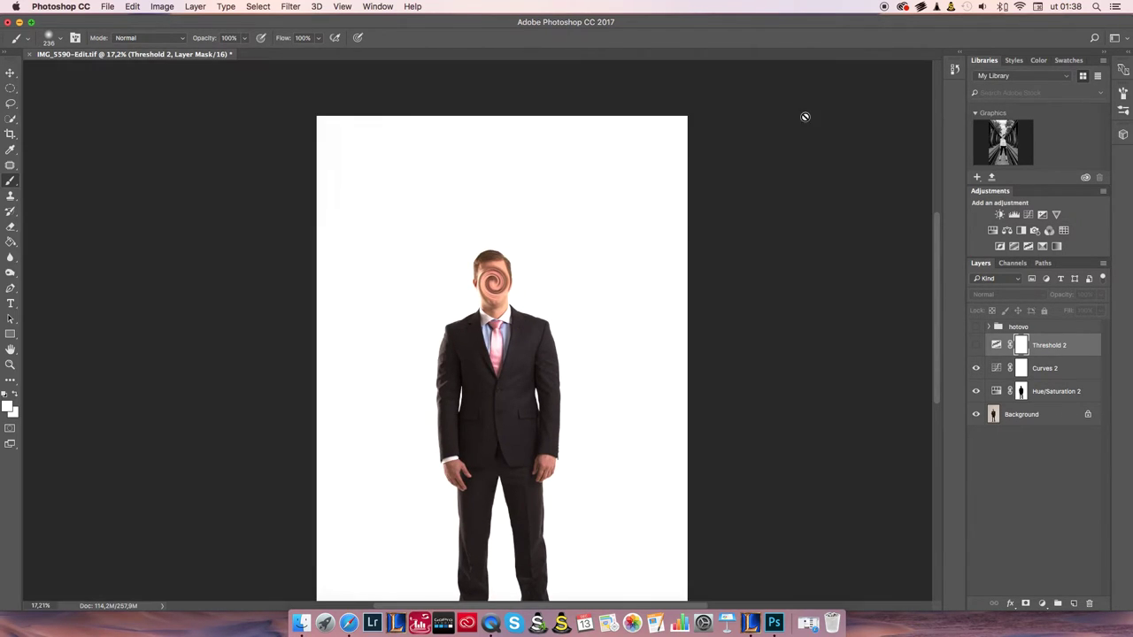
{"action": "scroll", "coordinate": [640, 169], "scroll_direction": "down", "scroll_amount": 2}
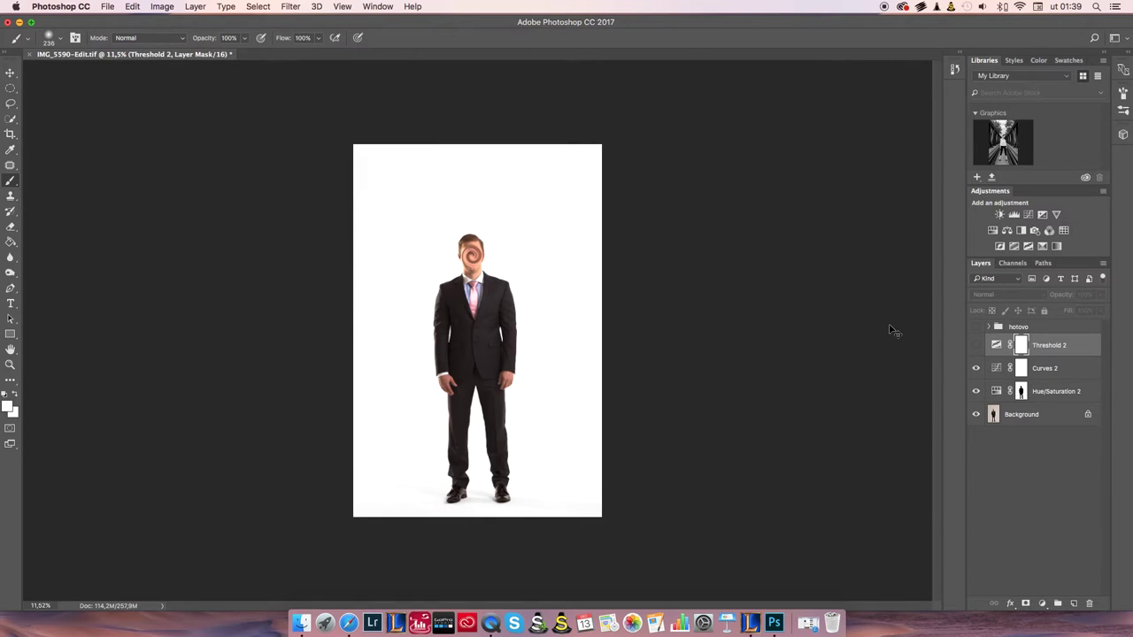
- Create a new empty layer above Threshold 2 and set the soft brush to about 1400 px
{"action": "key", "text": "super+shift+n"}
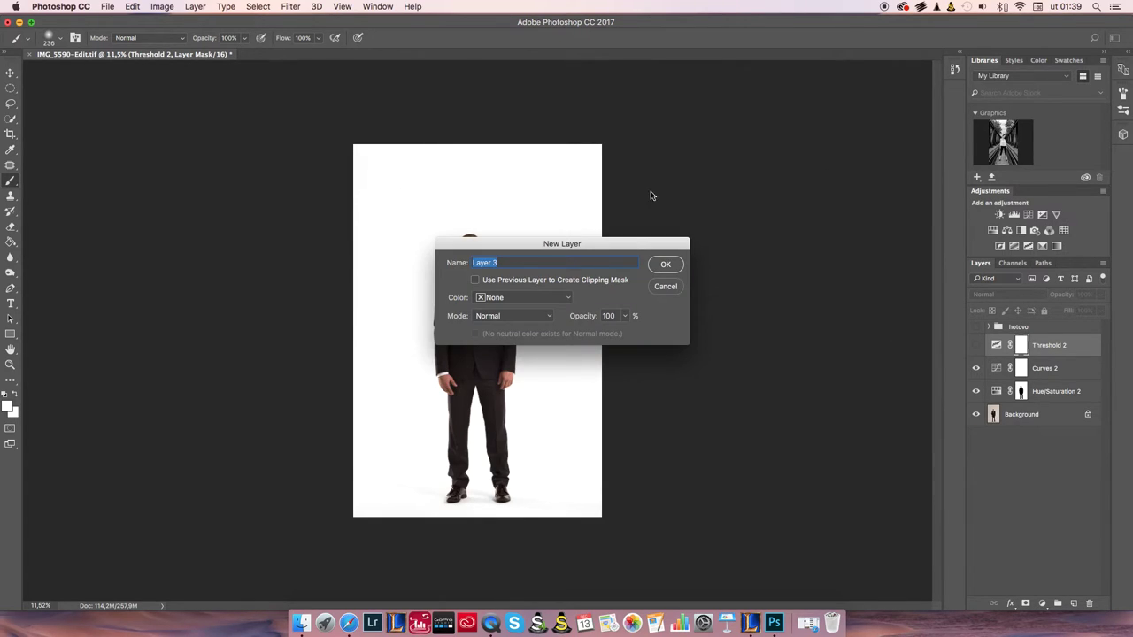
{"action": "left_click", "coordinate": [666, 264]}
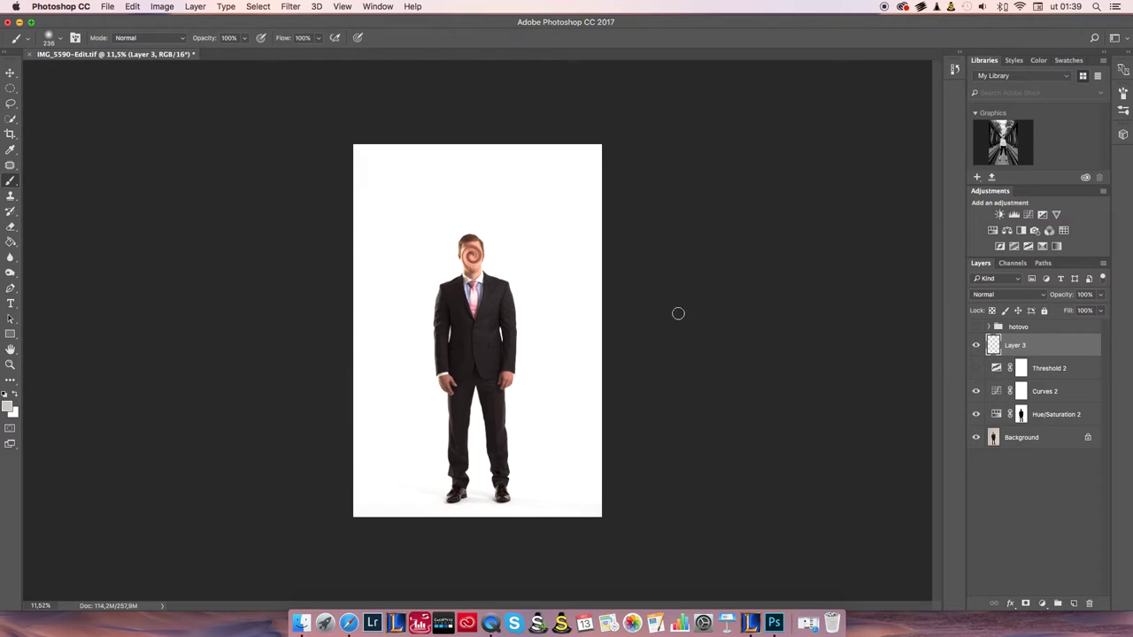
{"action": "right_click", "coordinate": [524, 155]}
{"action": "left_click_drag", "start_coordinate": [634, 204], "coordinate": [653, 203]}
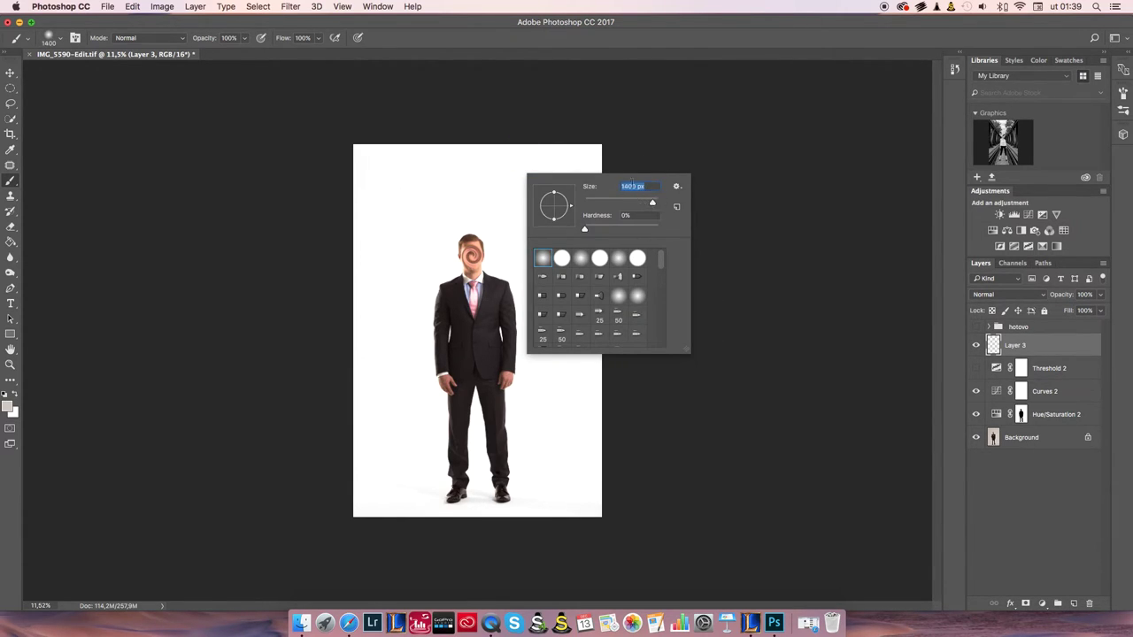
{"action": "left_click", "coordinate": [624, 168]}
- Set the foreground colour to pure white
{"action": "left_click", "coordinate": [8, 407]}
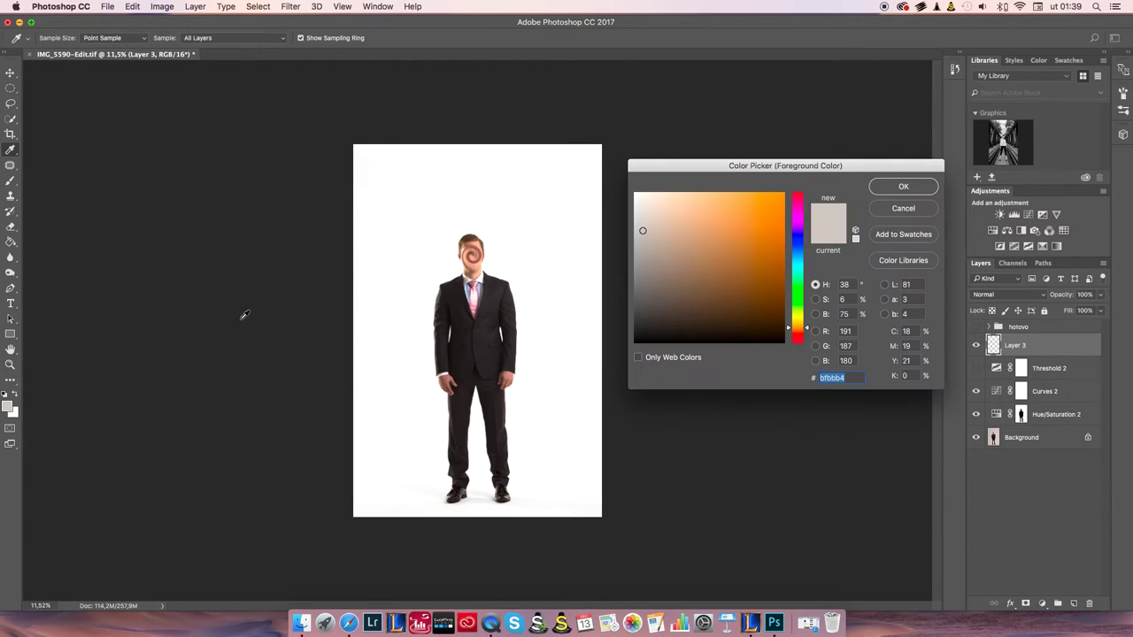
{"action": "left_click_drag", "start_coordinate": [648, 240], "coordinate": [591, 122]}
{"action": "left_click", "coordinate": [903, 188]}
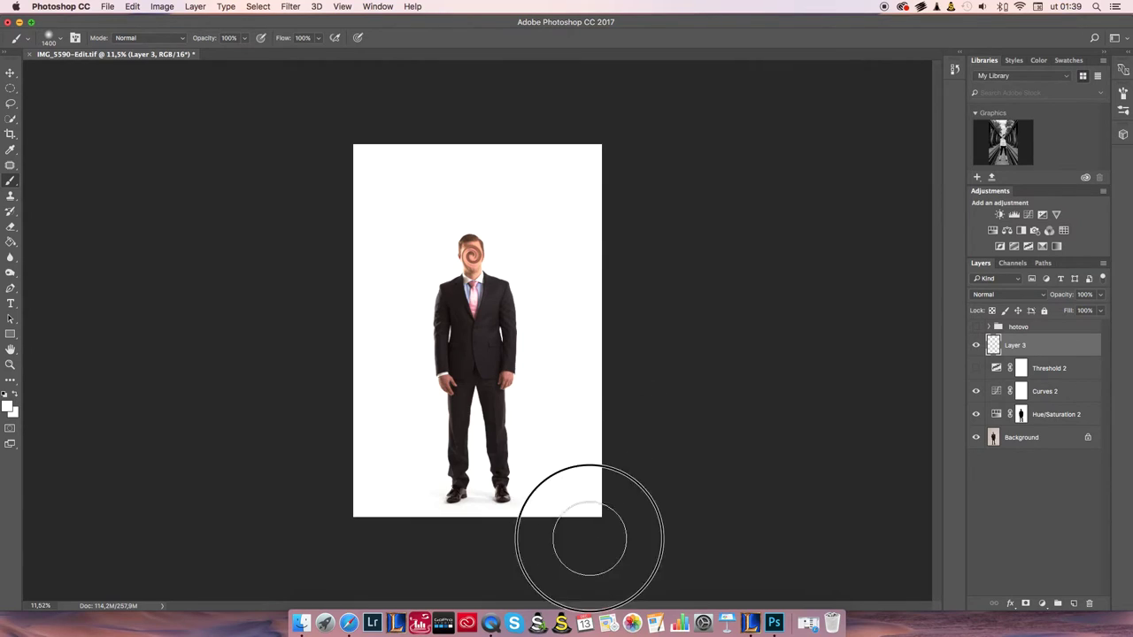
- Paint white over the backdrop along the photo's sides, upper edge and lower corners on the new layer
{"action": "mouse_move", "coordinate": [575, 402]}
{"action": "left_mouse_down"}
{"action": "mouse_move", "coordinate": [563, 278]}
{"action": "mouse_move", "coordinate": [572, 192]}
{"action": "left_mouse_up"}
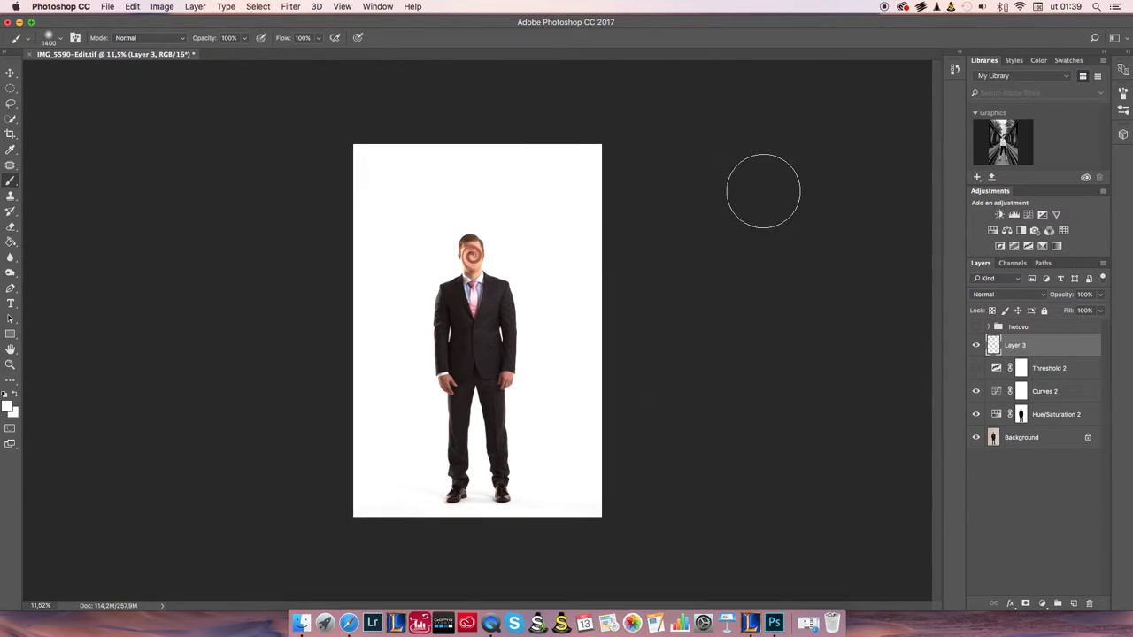
{"action": "left_click_drag", "start_coordinate": [645, 145], "coordinate": [403, 151]}
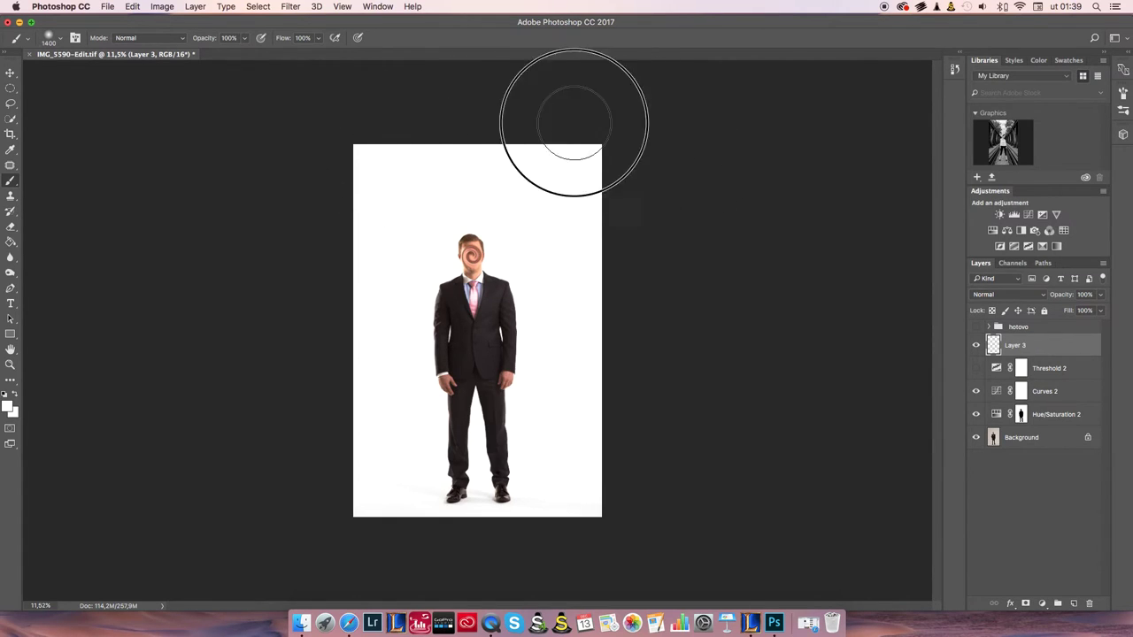
{"action": "mouse_move", "coordinate": [333, 310]}
{"action": "left_mouse_down"}
{"action": "mouse_move", "coordinate": [350, 488]}
{"action": "mouse_move", "coordinate": [339, 441]}
{"action": "mouse_move", "coordinate": [337, 486]}
{"action": "left_mouse_up"}
{"action": "left_click_drag", "start_coordinate": [609, 233], "coordinate": [599, 531]}
{"action": "right_click", "coordinate": [661, 265]}
{"action": "left_click", "coordinate": [665, 268]}
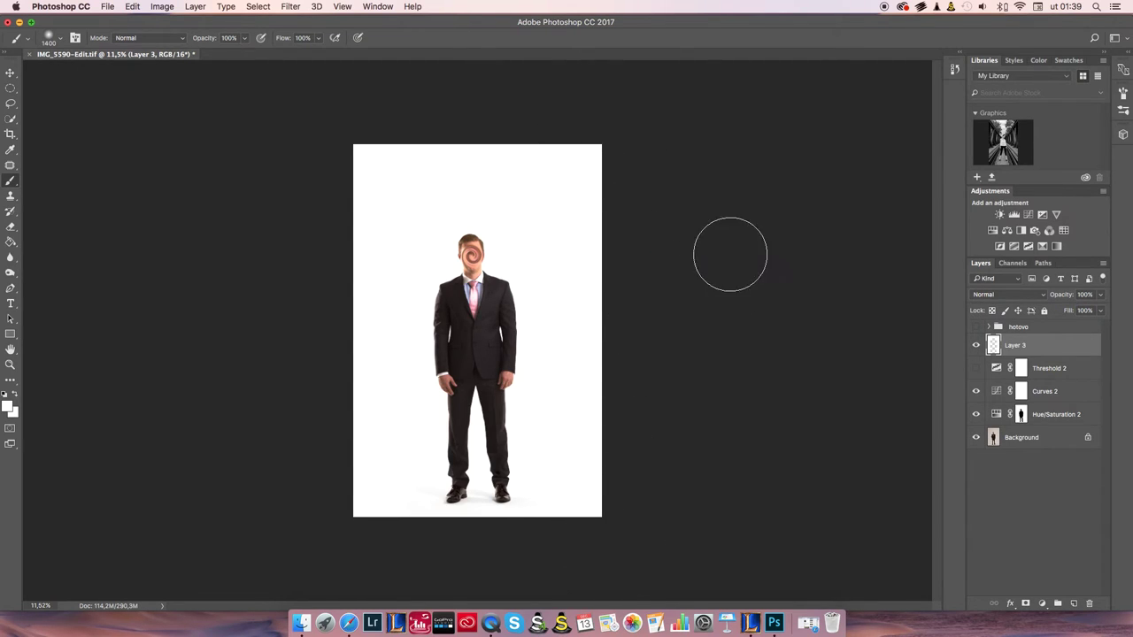
- Reduce the brush to 460 px and paint white over the remaining grey floor around the legs and along the lower edge
{"action": "right_click", "coordinate": [556, 223]}
{"action": "left_click_drag", "start_coordinate": [672, 252], "coordinate": [680, 254]}
{"action": "key", "text": "Return"}
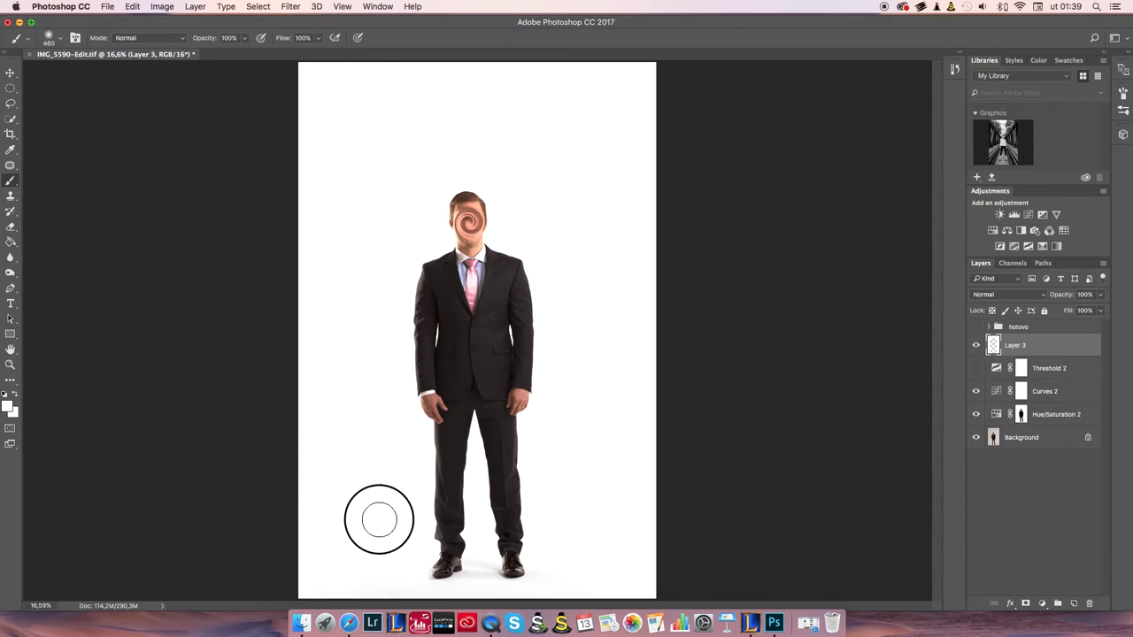
{"action": "left_click_drag", "start_coordinate": [320, 466], "coordinate": [347, 455]}
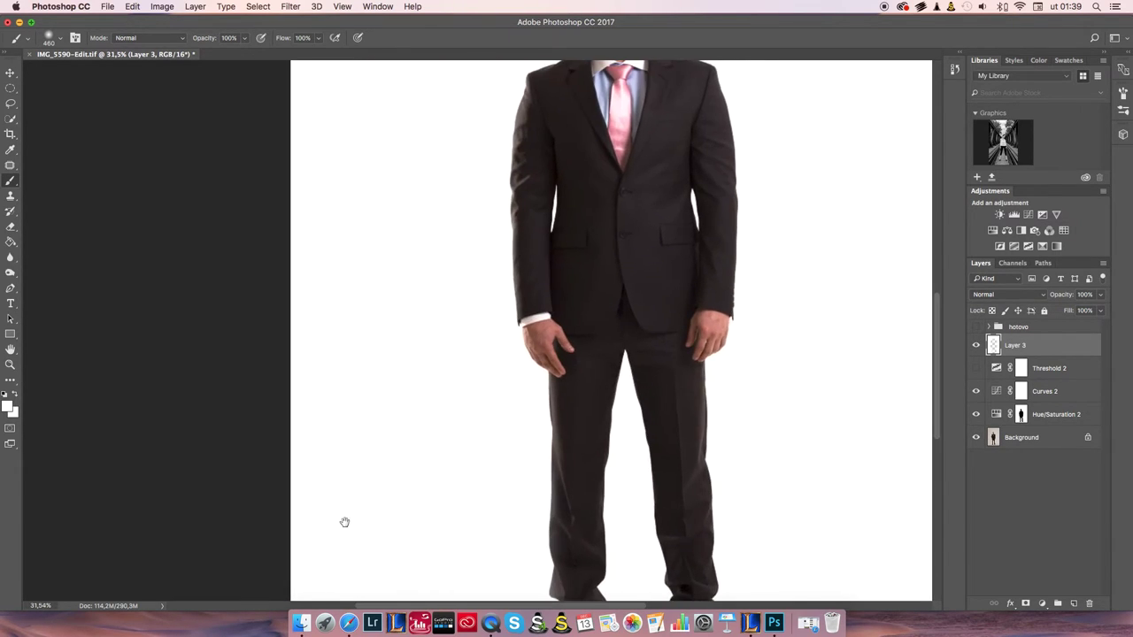
{"action": "left_click_drag", "start_coordinate": [344, 523], "coordinate": [363, 257]}
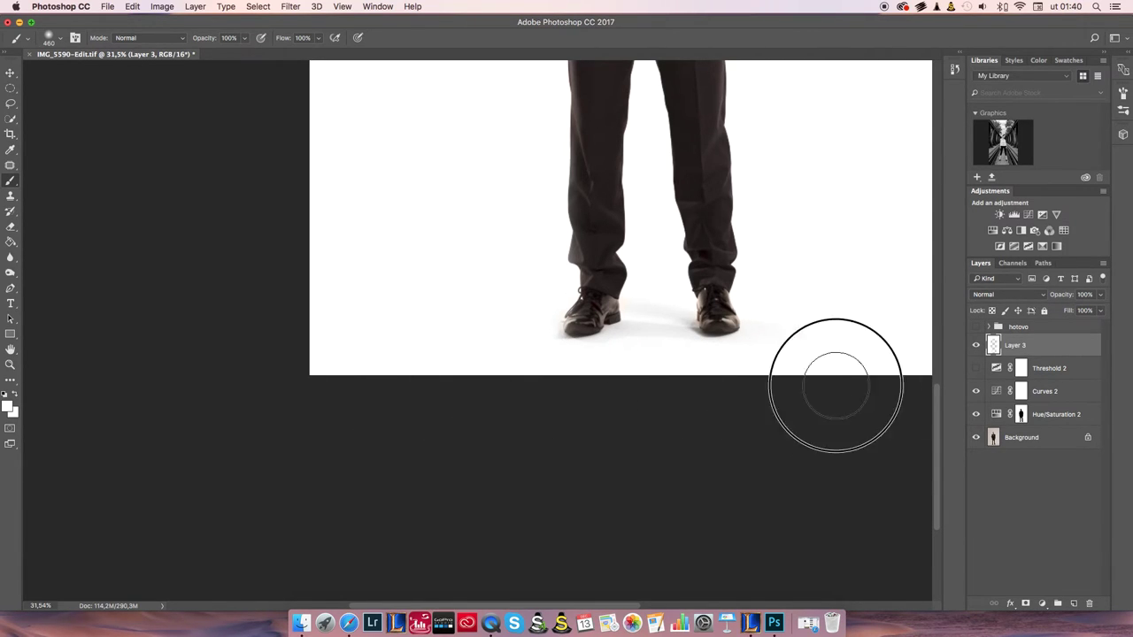
{"action": "left_click_drag", "start_coordinate": [752, 412], "coordinate": [612, 427]}
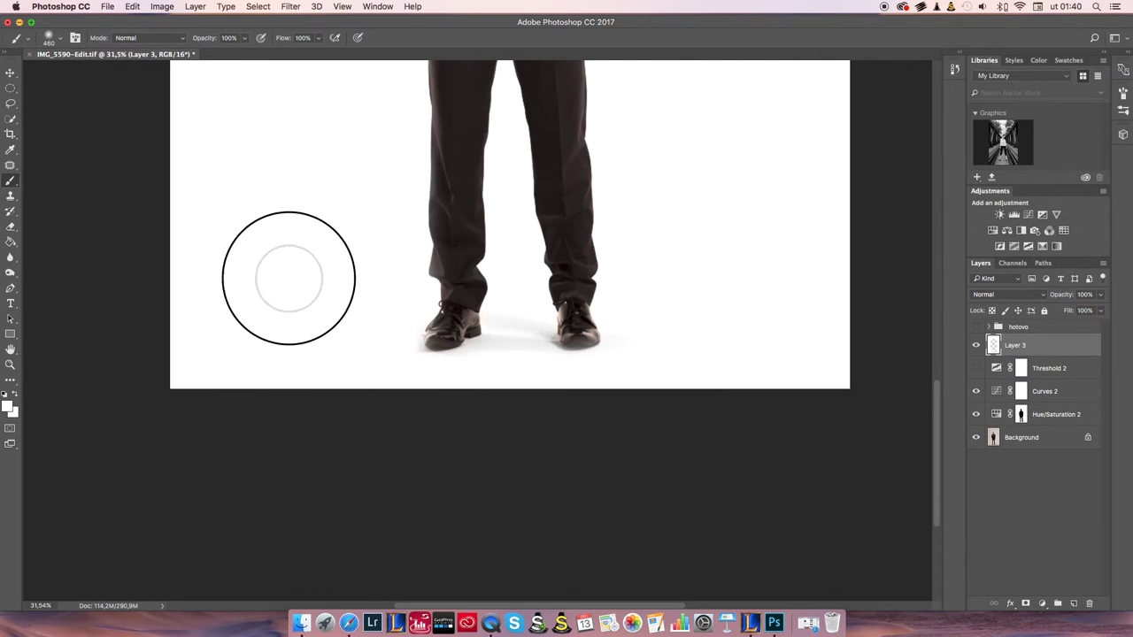
- Set the brush to 49% hardness and 67 px for detail work around the shoes
{"action": "right_click", "coordinate": [800, 291]}
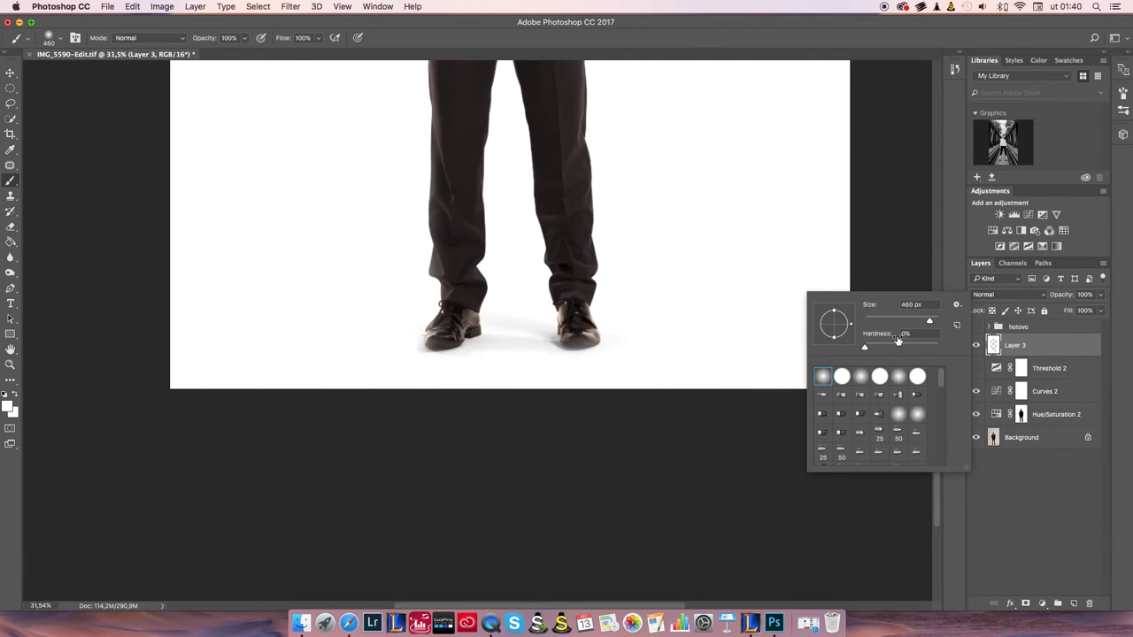
{"action": "key", "text": "Return"}
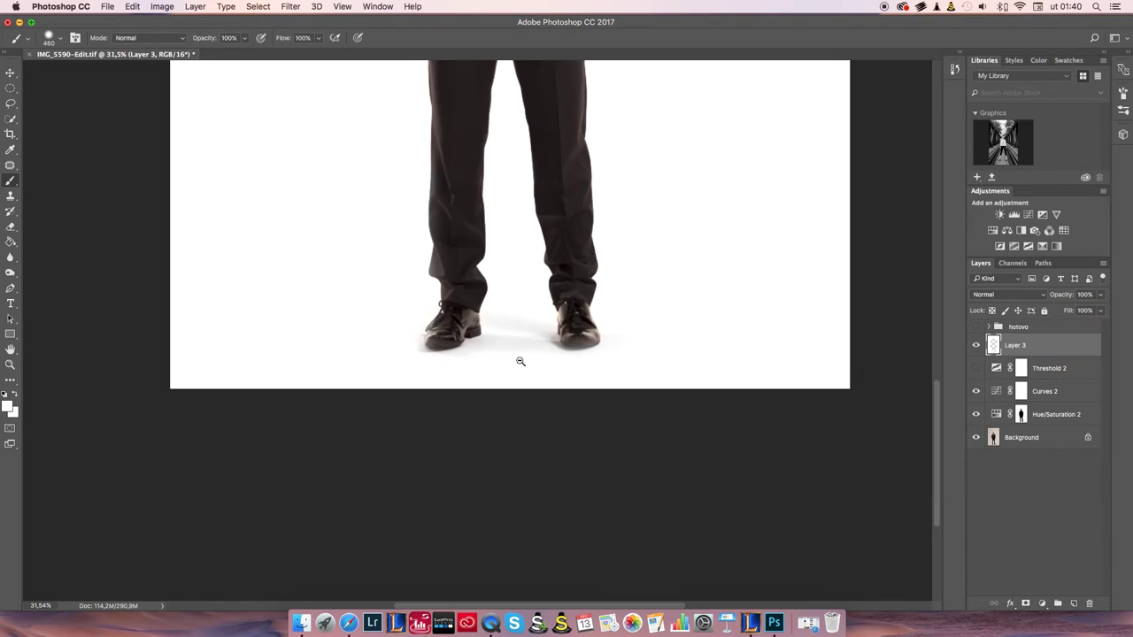
{"action": "left_click_drag", "start_coordinate": [521, 361], "coordinate": [618, 347]}
{"action": "right_click", "coordinate": [515, 332]}
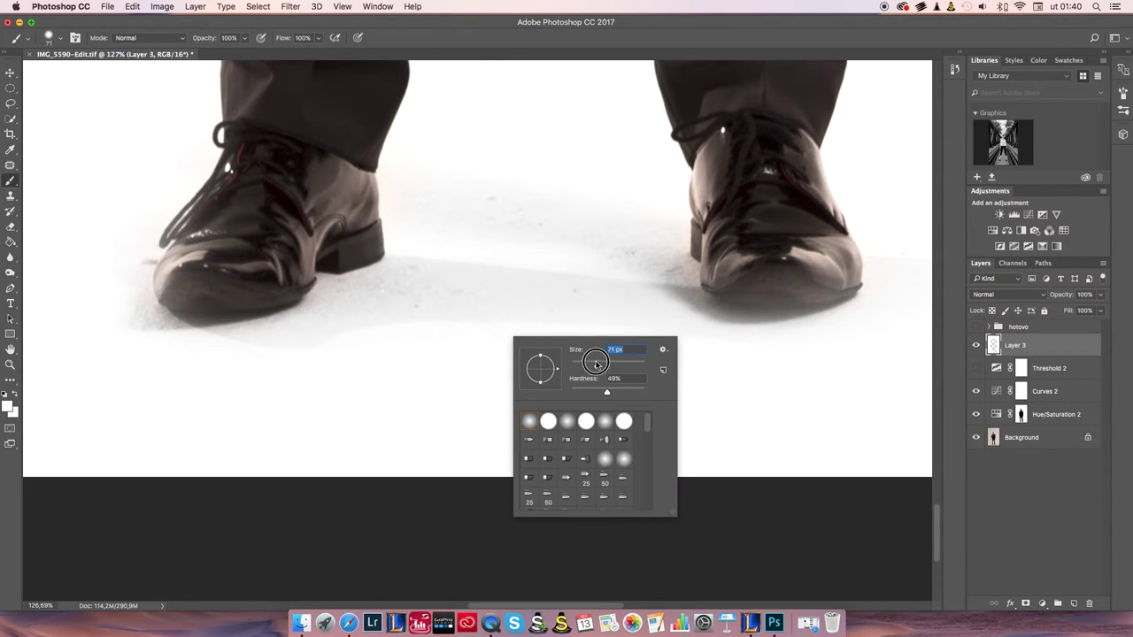
{"action": "key", "text": "Return"}
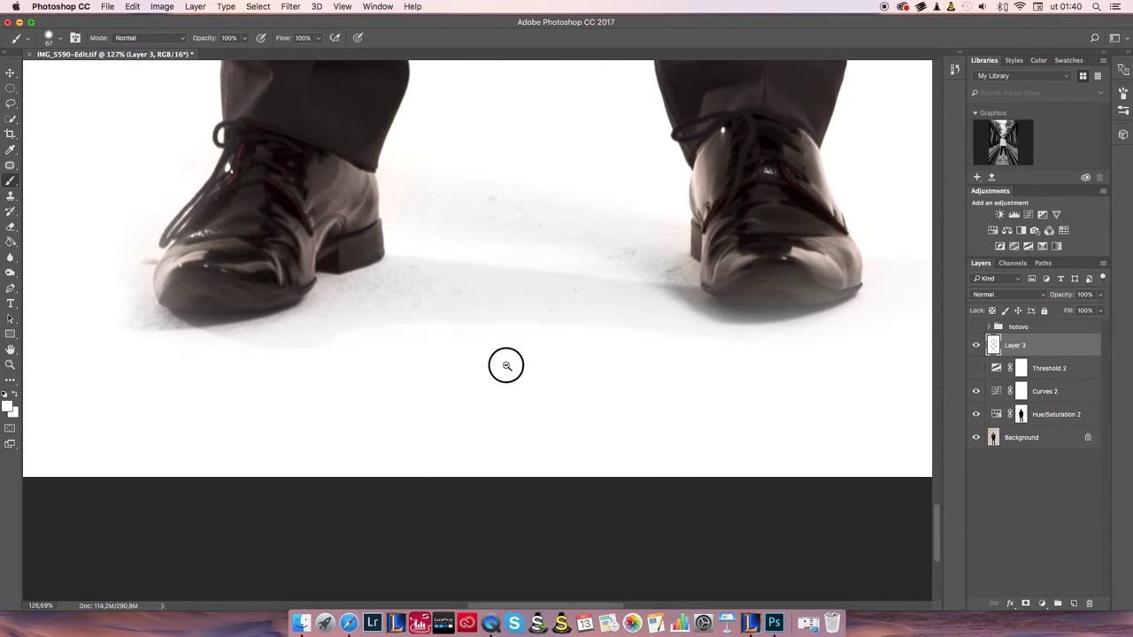
- Paint white over the grey floor shadow between the shoes, up to the heel and the inner shoe edges
{"action": "scroll", "coordinate": [506, 366], "scroll_direction": "down", "scroll_amount": 3}
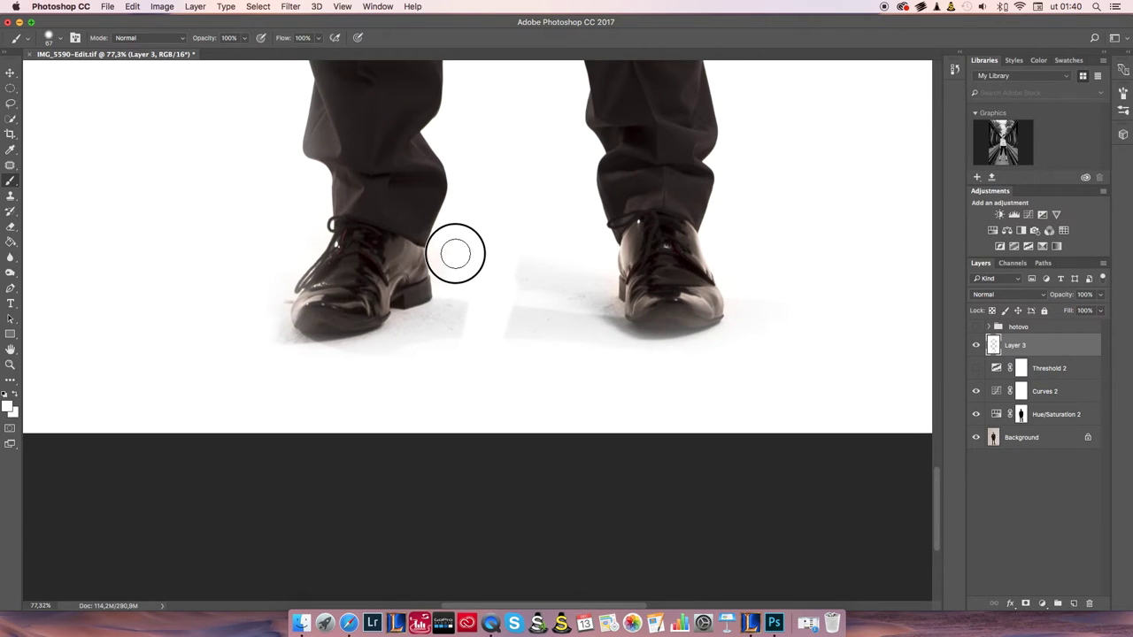
{"action": "mouse_move", "coordinate": [442, 249]}
{"action": "left_mouse_down"}
{"action": "mouse_move", "coordinate": [470, 217]}
{"action": "mouse_move", "coordinate": [491, 297]}
{"action": "mouse_move", "coordinate": [522, 276]}
{"action": "mouse_move", "coordinate": [539, 223]}
{"action": "mouse_move", "coordinate": [577, 347]}
{"action": "mouse_move", "coordinate": [594, 268]}
{"action": "mouse_move", "coordinate": [603, 329]}
{"action": "left_mouse_up"}
{"action": "right_click", "coordinate": [605, 321]}
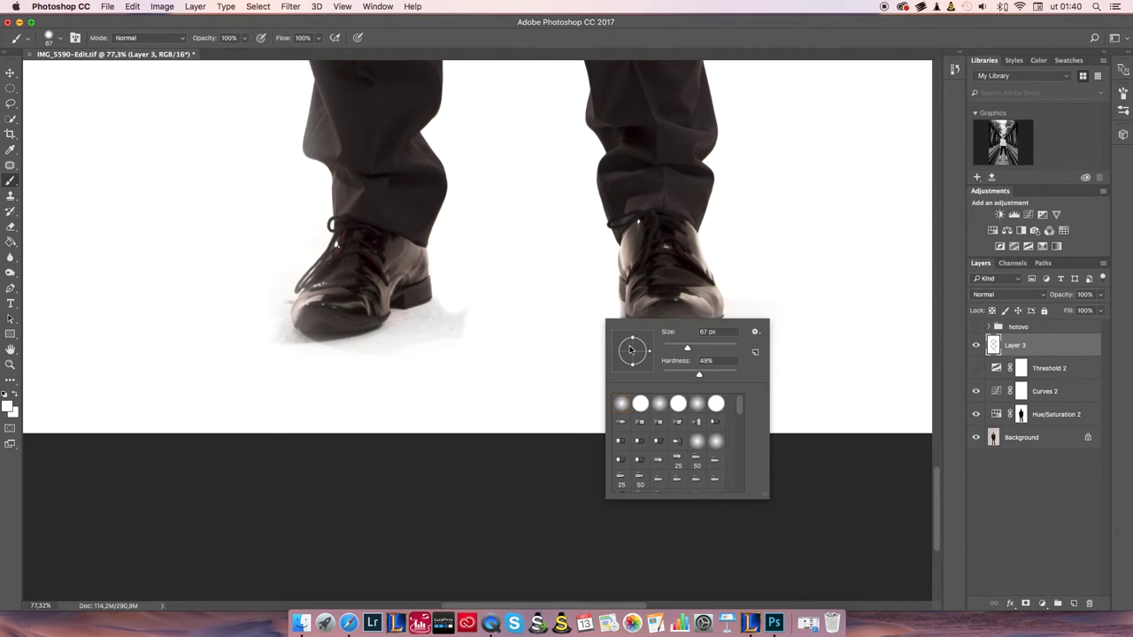
{"action": "key", "text": "Return"}
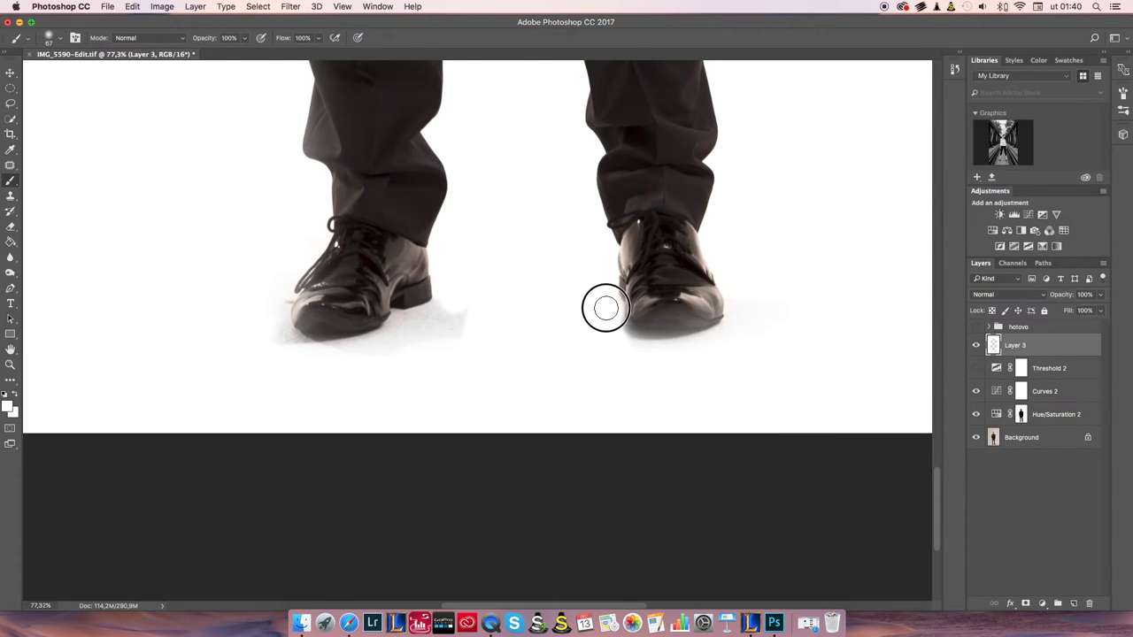
{"action": "left_click_drag", "start_coordinate": [448, 345], "coordinate": [444, 315]}
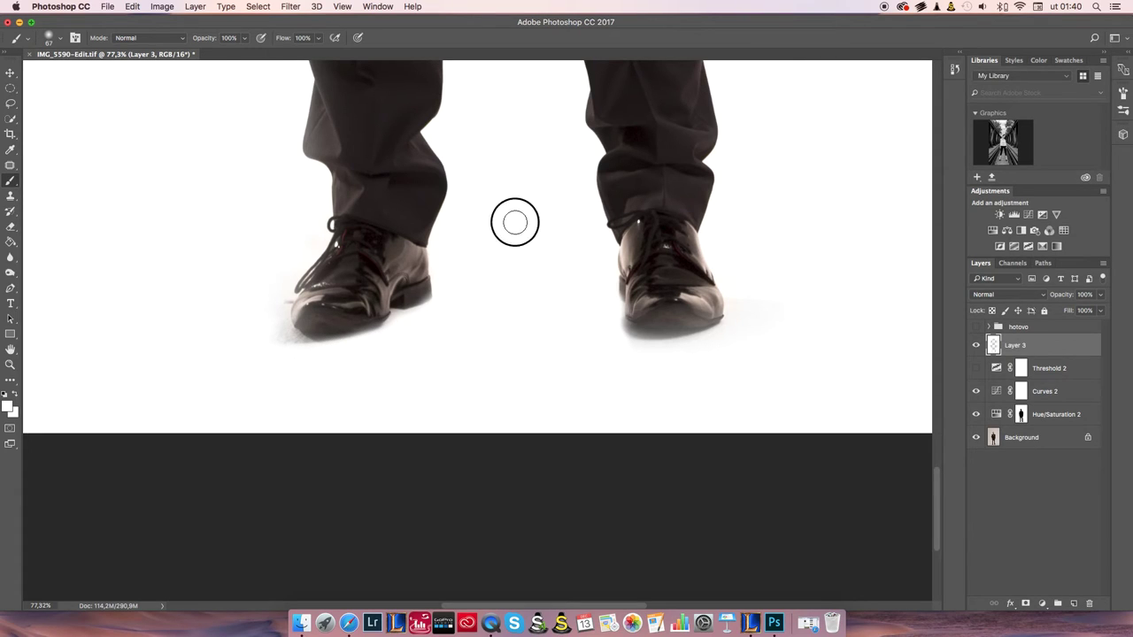
- Shrink the brush slightly and paint white over the leftover grey between the legs and along the outer trouser edge
{"action": "scroll", "coordinate": [514, 222], "scroll_direction": "up", "scroll_amount": 5}
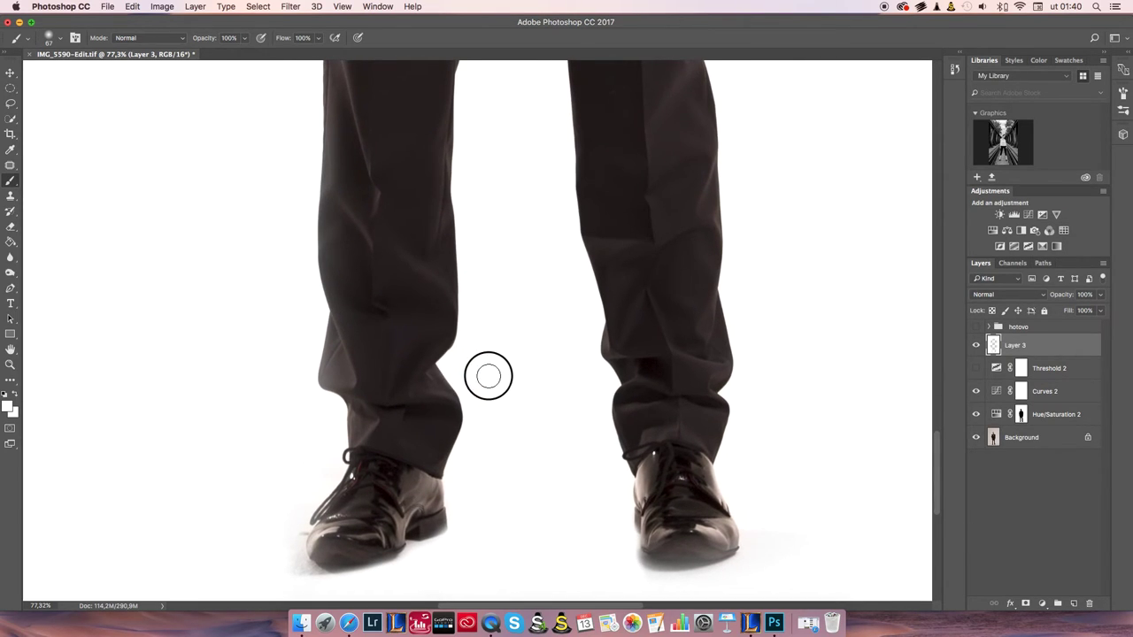
{"action": "right_click", "coordinate": [513, 361]}
{"action": "key", "text": "Return"}
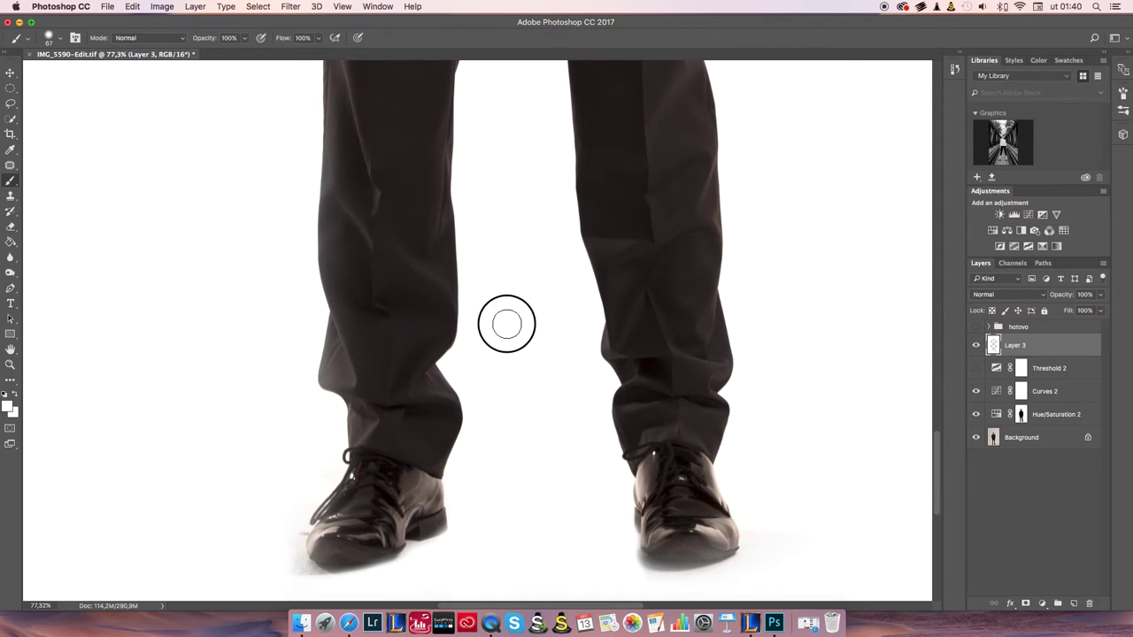
{"action": "key", "text": "bracketleft"}
{"action": "key", "text": "bracketleft"}
{"action": "key", "text": "bracketleft"}
{"action": "scroll", "coordinate": [522, 337], "scroll_direction": "up", "scroll_amount": 4}
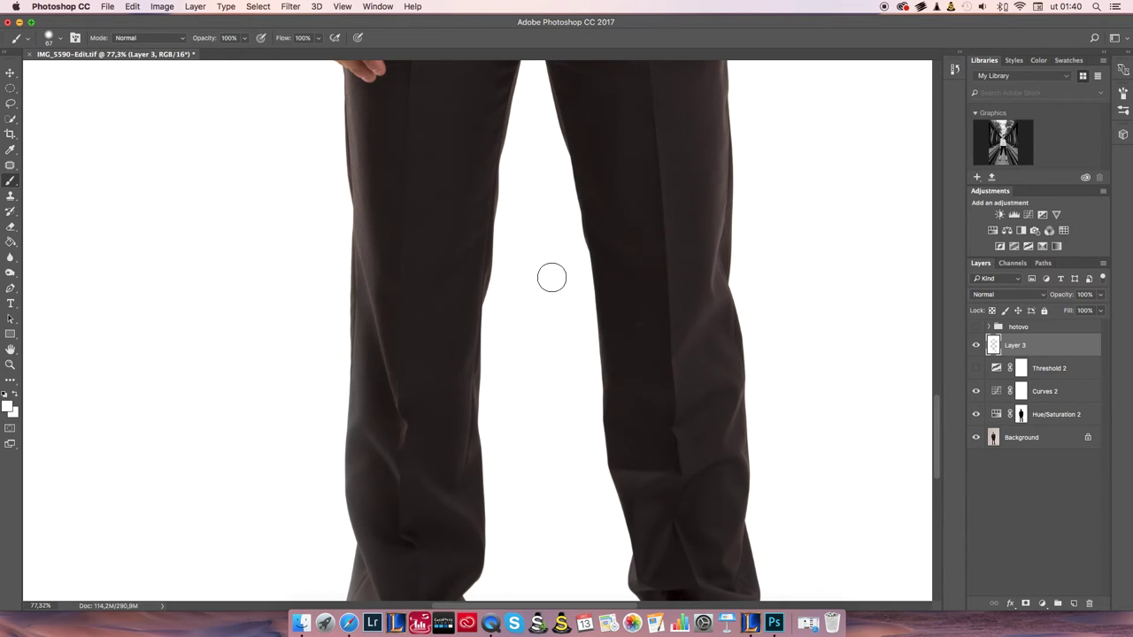
{"action": "left_click_drag", "start_coordinate": [563, 336], "coordinate": [524, 324]}
{"action": "left_click_drag", "start_coordinate": [782, 258], "coordinate": [717, 269]}
{"action": "left_click_drag", "start_coordinate": [821, 224], "coordinate": [732, 199]}
{"action": "left_click_drag", "start_coordinate": [486, 258], "coordinate": [515, 245]}
{"action": "scroll", "coordinate": [515, 244], "scroll_direction": "up", "scroll_amount": 1}
- Set the brush to 444 px with 46% hardness and paint white over the backdrop beside the figure down to the floor
{"action": "right_click", "coordinate": [582, 177]}
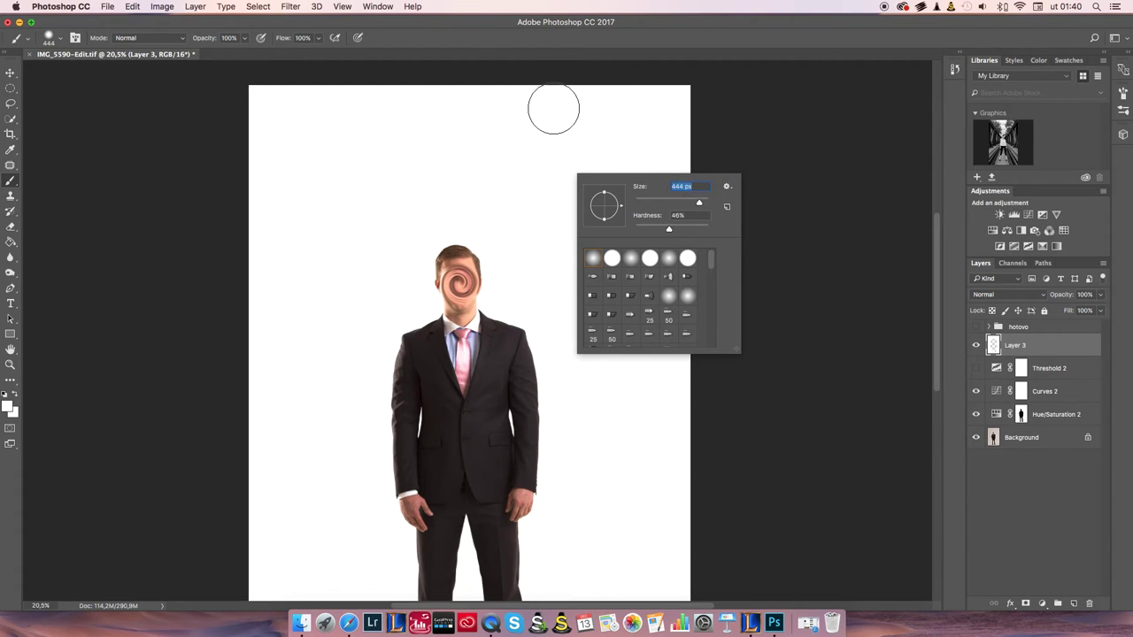
{"action": "key", "text": "Return"}
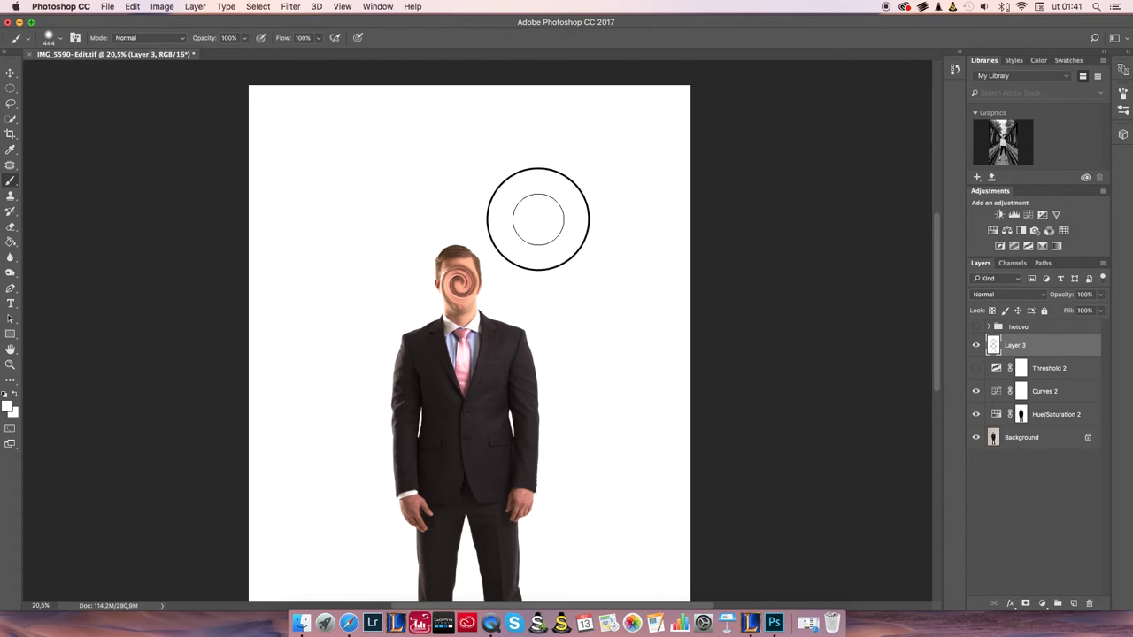
{"action": "left_click_drag", "start_coordinate": [657, 451], "coordinate": [647, 315]}
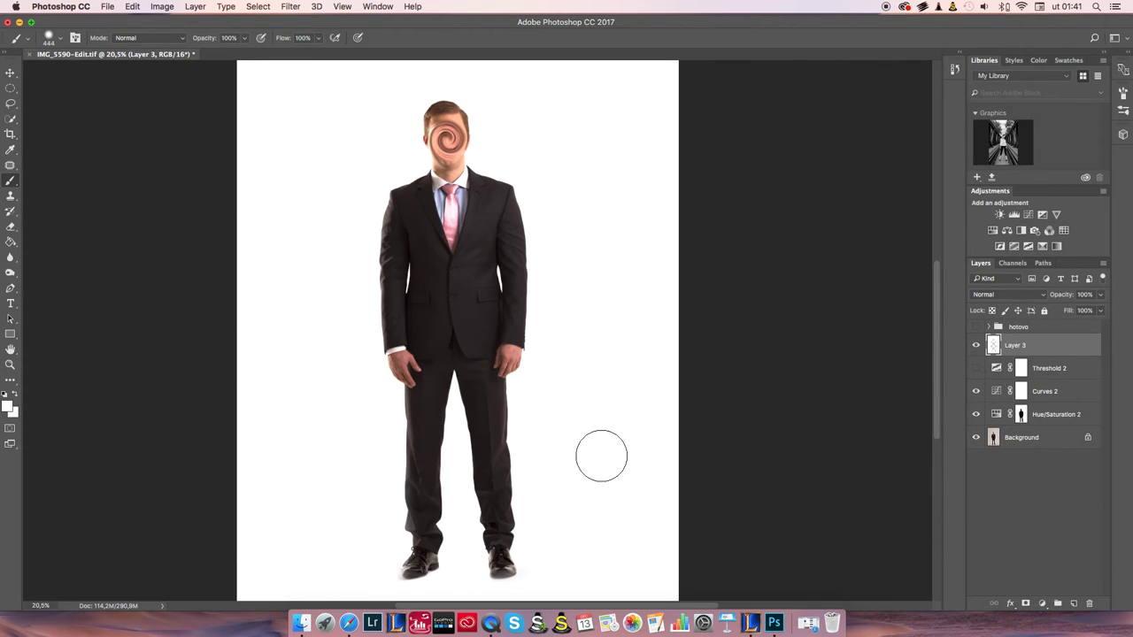
{"action": "left_click_drag", "start_coordinate": [590, 531], "coordinate": [628, 375]}
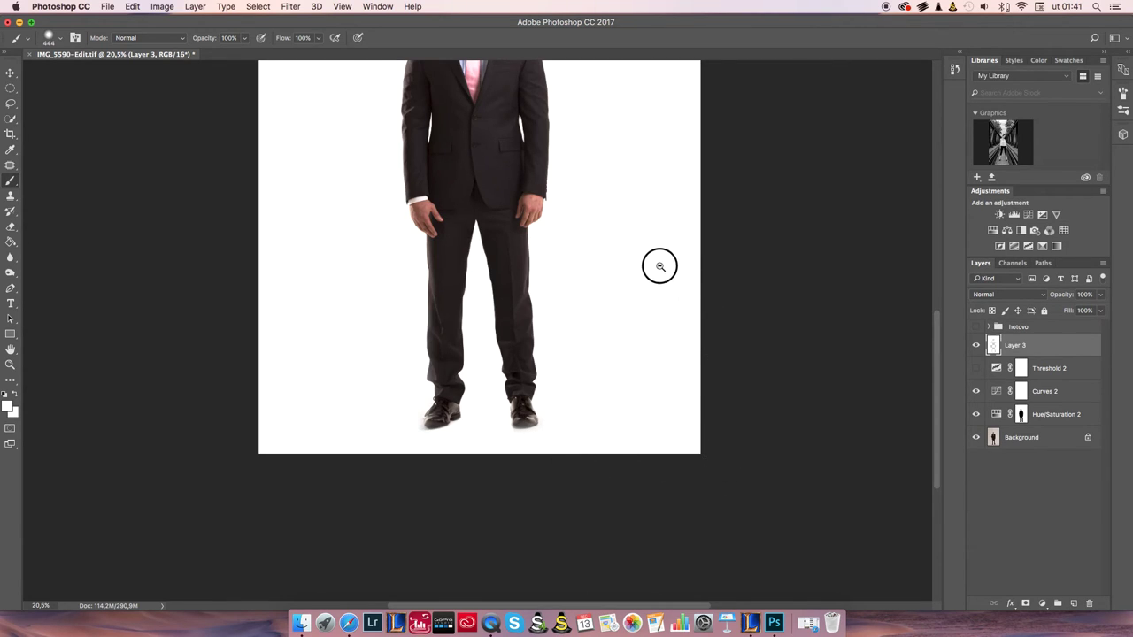
- Show the Threshold 2 layer with its level at 255 and examine the backdrop and floor for areas that are not pure white
{"action": "left_click", "coordinate": [976, 369]}
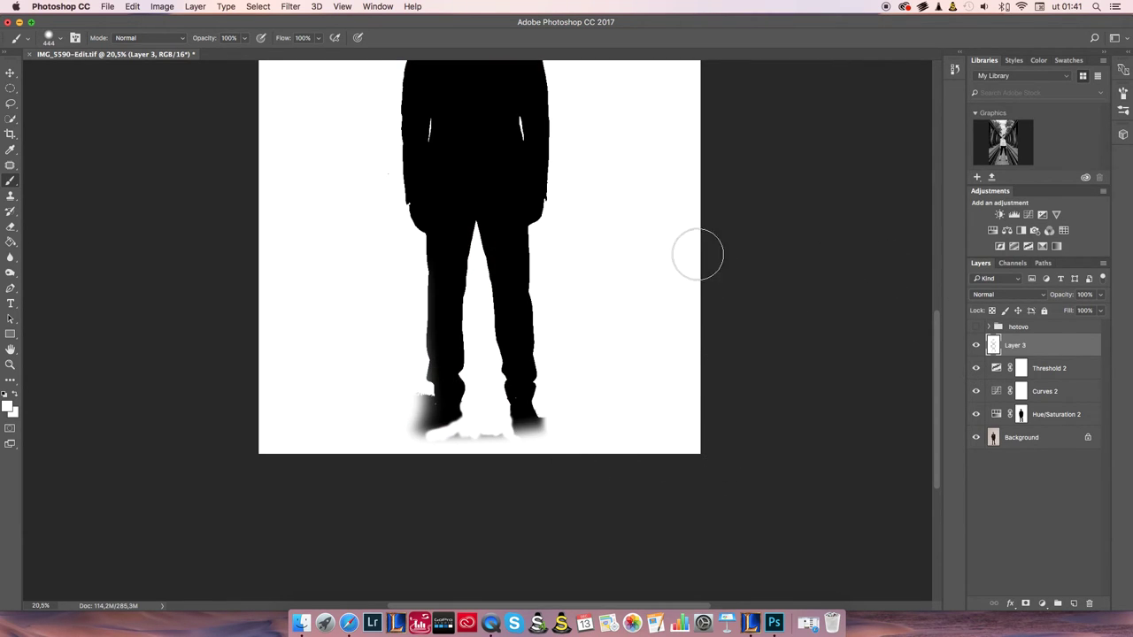
{"action": "scroll", "coordinate": [698, 254], "scroll_direction": "up", "scroll_amount": 5}
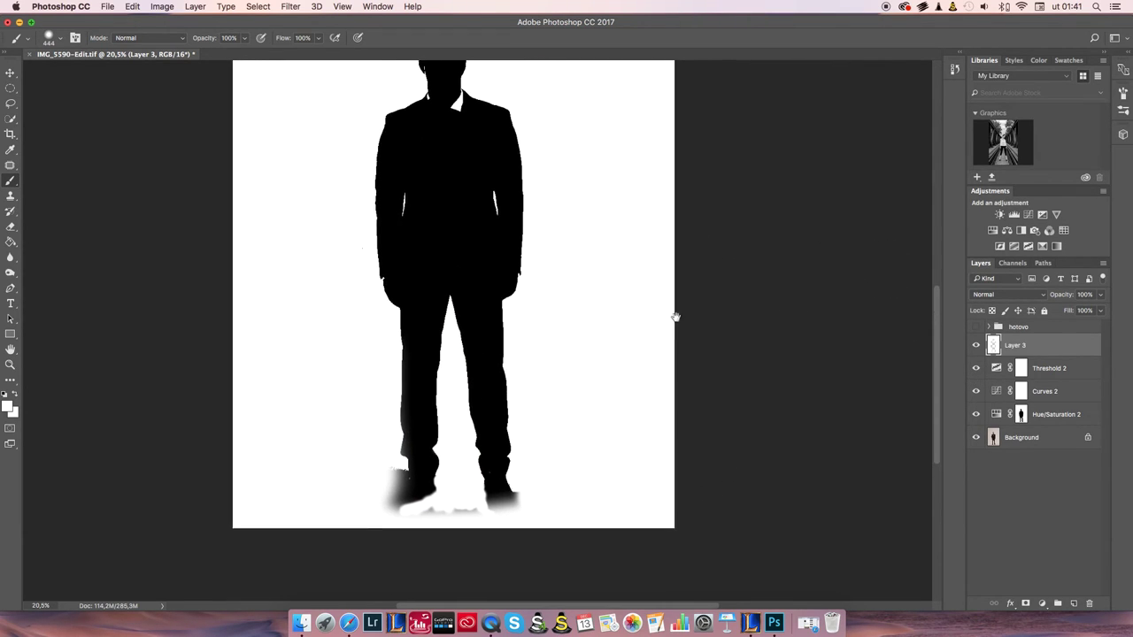
{"action": "double_click", "coordinate": [995, 367]}
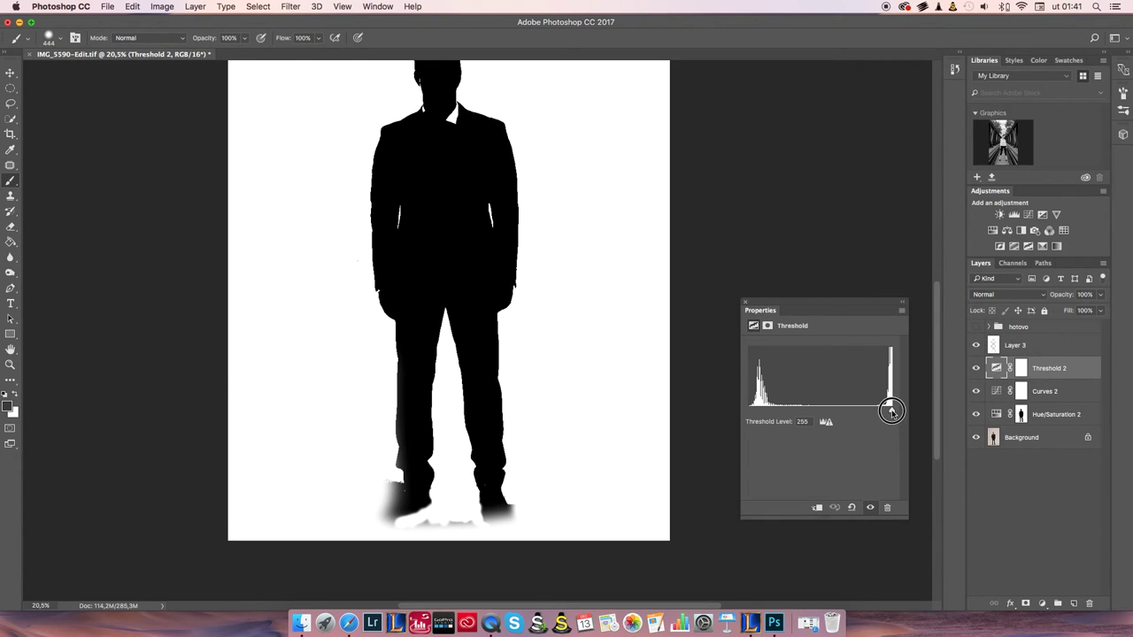
{"action": "left_click_drag", "start_coordinate": [891, 411], "coordinate": [903, 411]}
{"action": "scroll", "coordinate": [602, 330], "scroll_direction": "down", "scroll_amount": 3}
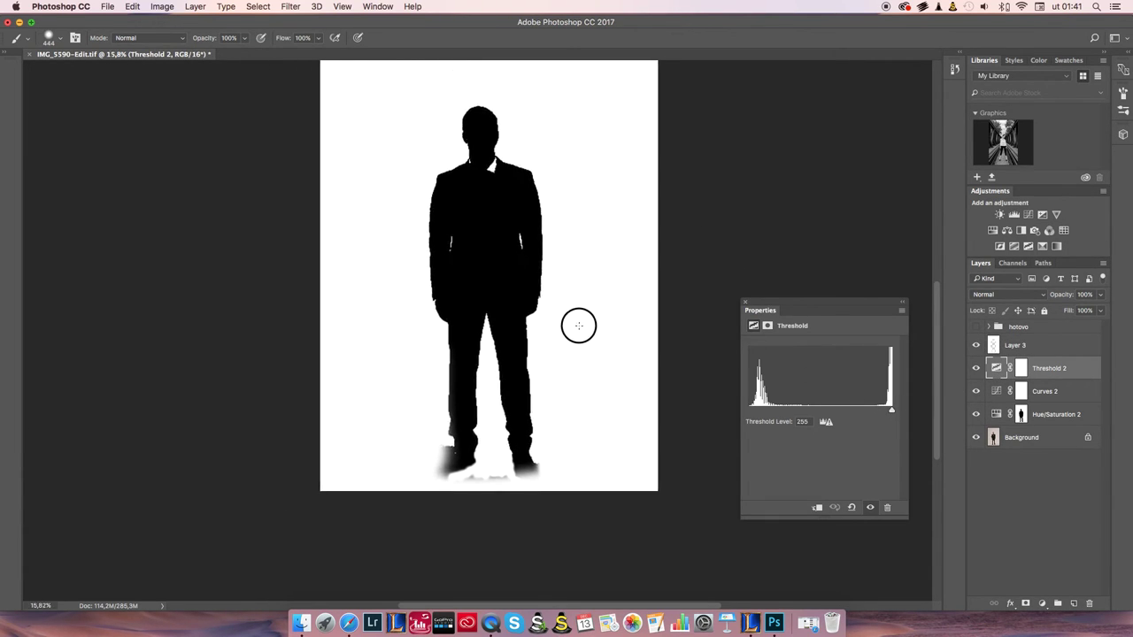
{"action": "scroll", "coordinate": [579, 326], "scroll_direction": "up", "scroll_amount": 1}
{"action": "scroll", "coordinate": [445, 505], "scroll_direction": "up", "scroll_amount": 5}
{"action": "scroll", "coordinate": [496, 496], "scroll_direction": "up", "scroll_amount": 2}
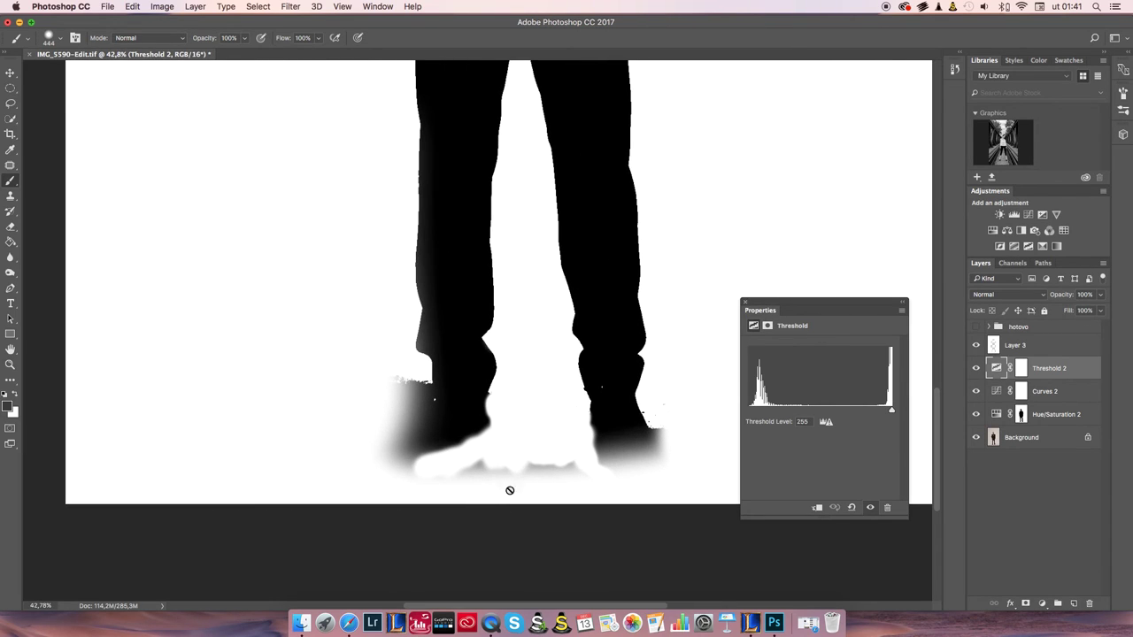
- Select Layer 3, reduce the brush to 140 px, and undo the dark test stroke below the shoes
{"action": "left_click", "coordinate": [1001, 348]}
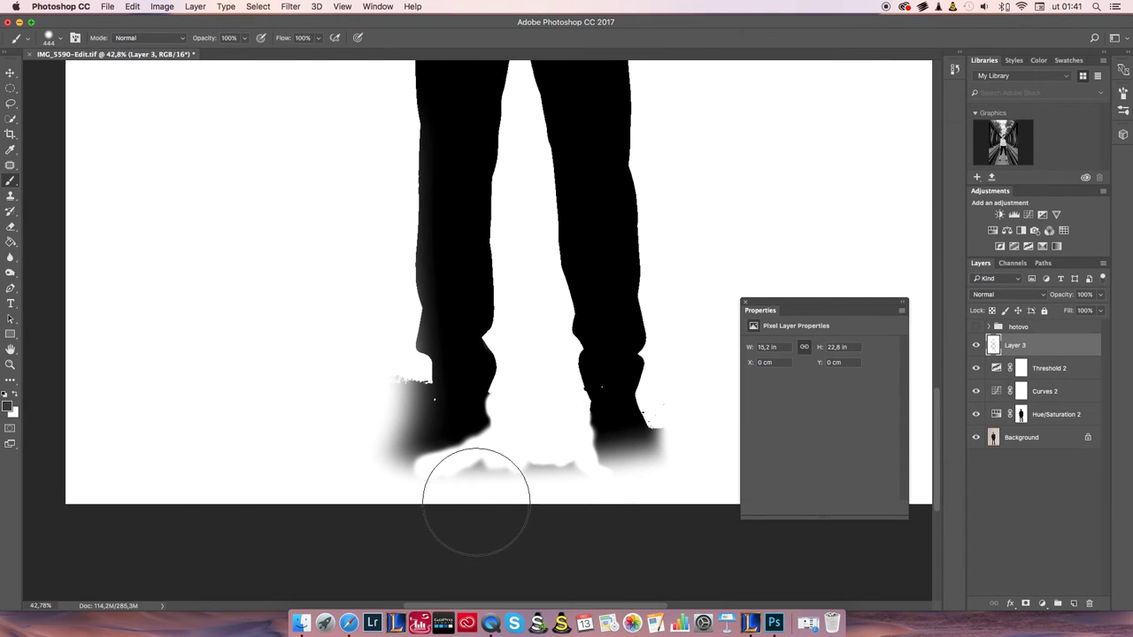
{"action": "right_click", "coordinate": [510, 505]}
{"action": "left_click", "coordinate": [534, 498]}
{"action": "right_click", "coordinate": [560, 473]}
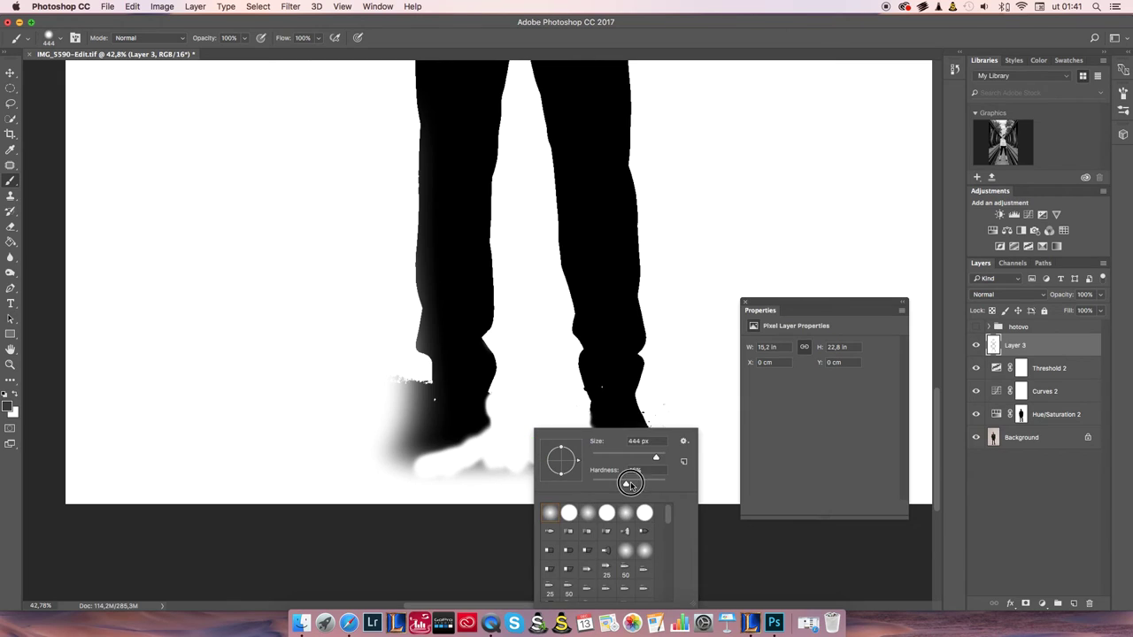
{"action": "key", "text": "Return"}
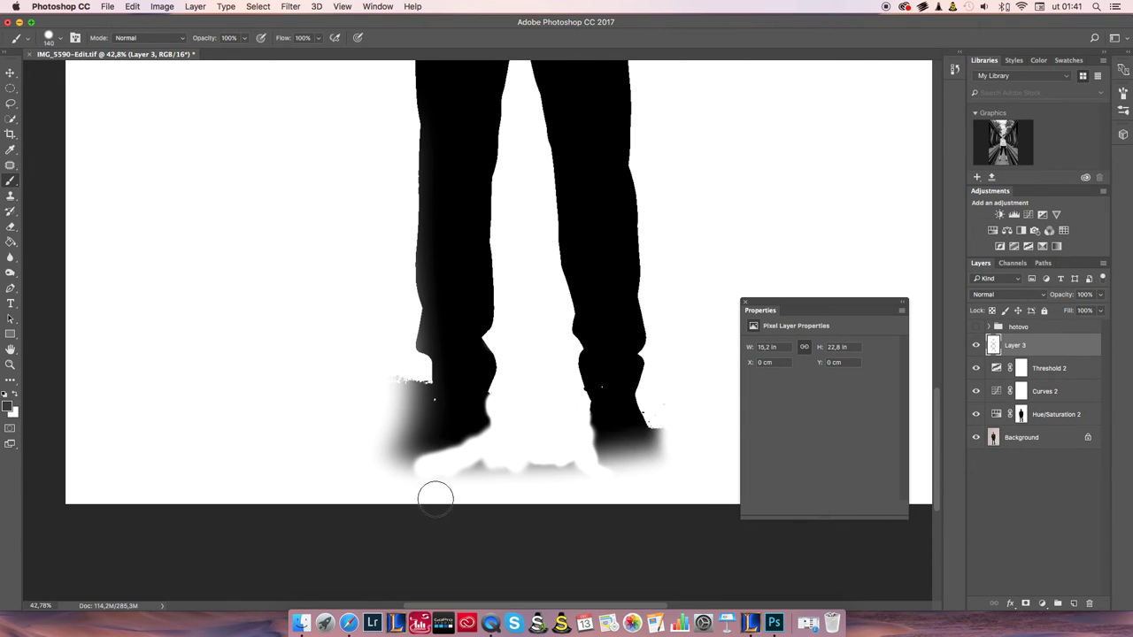
{"action": "left_click_drag", "start_coordinate": [431, 493], "coordinate": [460, 487]}
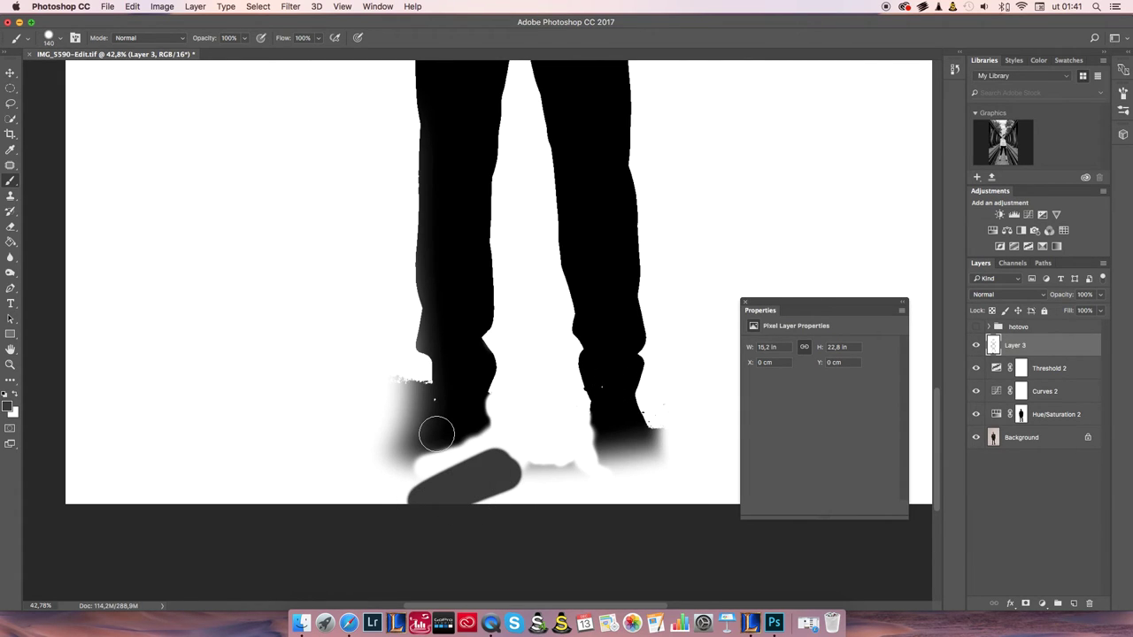
{"action": "key", "text": "super+z"}
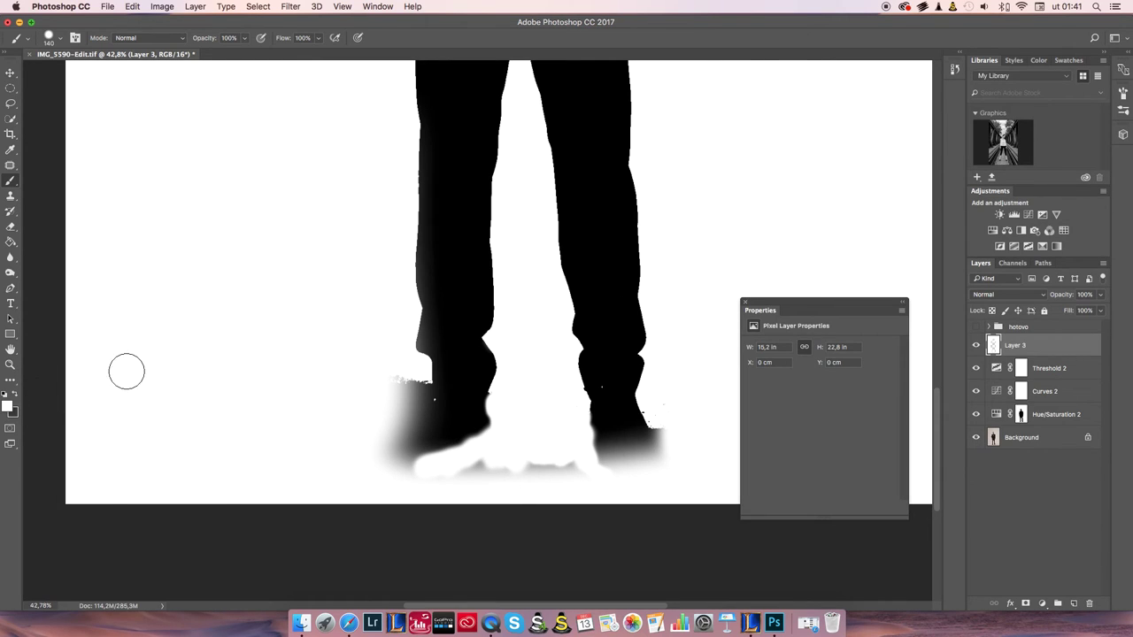
- Set the foreground colour to white (ffffff) and paint over the shadow remnants below the shoes and behind the left-hand shoe
{"action": "left_click", "coordinate": [13, 406]}
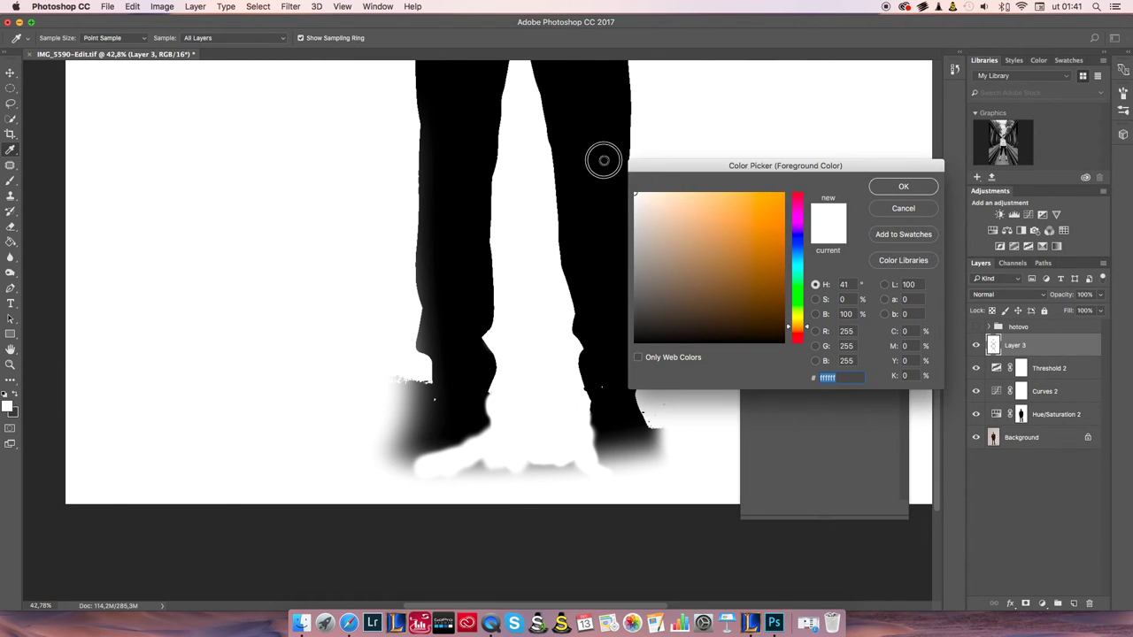
{"action": "left_click", "coordinate": [923, 193]}
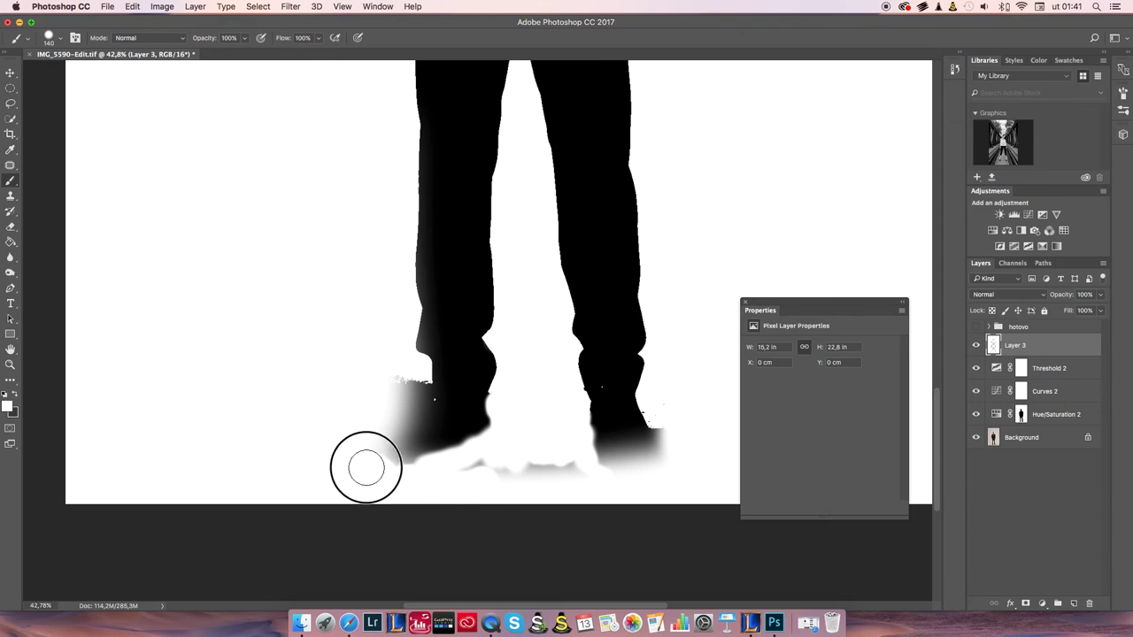
{"action": "mouse_move", "coordinate": [392, 492]}
{"action": "left_mouse_down"}
{"action": "mouse_move", "coordinate": [446, 487]}
{"action": "mouse_move", "coordinate": [493, 462]}
{"action": "mouse_move", "coordinate": [498, 493]}
{"action": "mouse_move", "coordinate": [530, 467]}
{"action": "mouse_move", "coordinate": [543, 491]}
{"action": "mouse_move", "coordinate": [556, 486]}
{"action": "mouse_move", "coordinate": [556, 465]}
{"action": "mouse_move", "coordinate": [593, 507]}
{"action": "mouse_move", "coordinate": [587, 498]}
{"action": "mouse_move", "coordinate": [590, 524]}
{"action": "mouse_move", "coordinate": [623, 529]}
{"action": "mouse_move", "coordinate": [704, 474]}
{"action": "left_mouse_up"}
{"action": "mouse_move", "coordinate": [360, 372]}
{"action": "left_mouse_down"}
{"action": "mouse_move", "coordinate": [403, 385]}
{"action": "mouse_move", "coordinate": [390, 391]}
{"action": "left_mouse_up"}
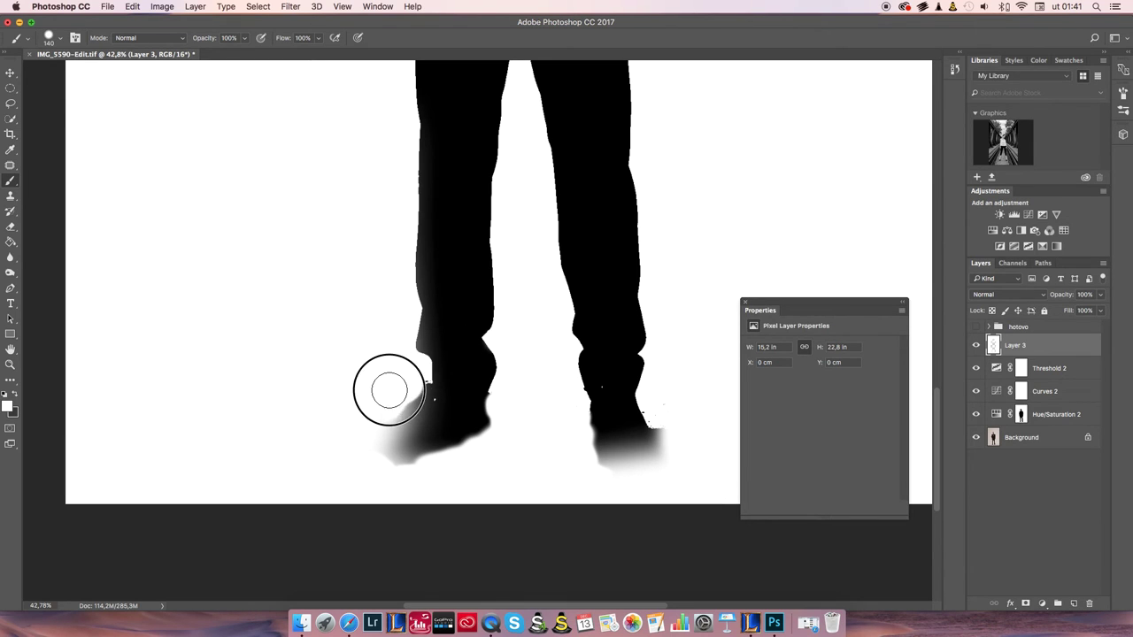
- Toggle the visibility of Layer 3 and Threshold 2 to compare the painted floor, leaving Threshold 2 hidden
{"action": "left_click", "coordinate": [976, 347]}
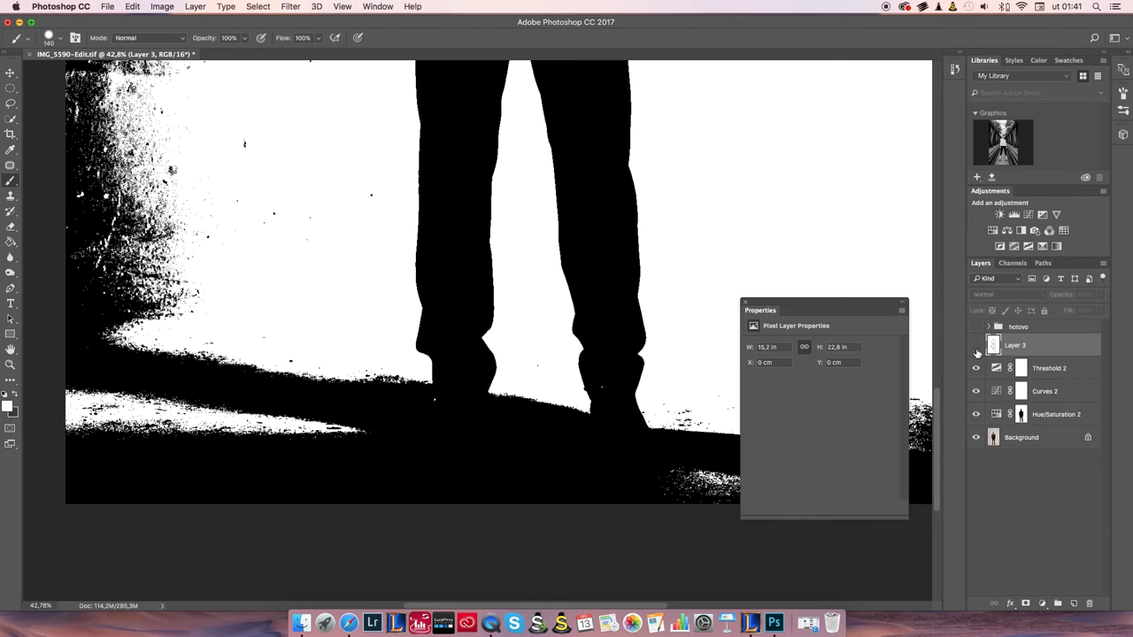
{"action": "left_click", "coordinate": [976, 347]}
{"action": "left_click", "coordinate": [976, 368]}
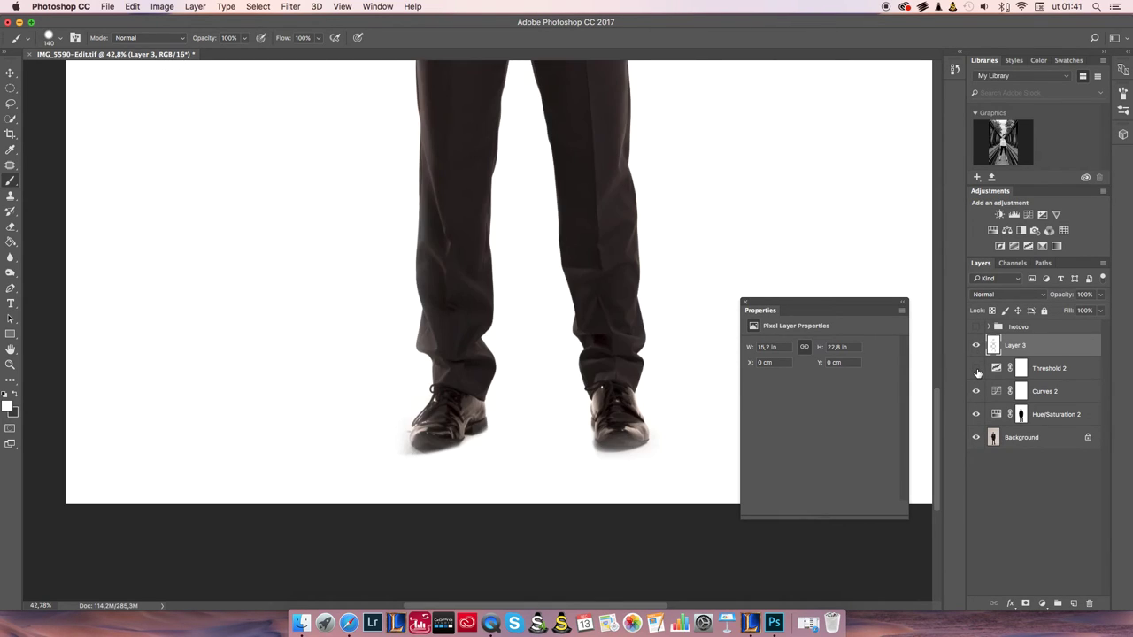
{"action": "left_click", "coordinate": [976, 369]}
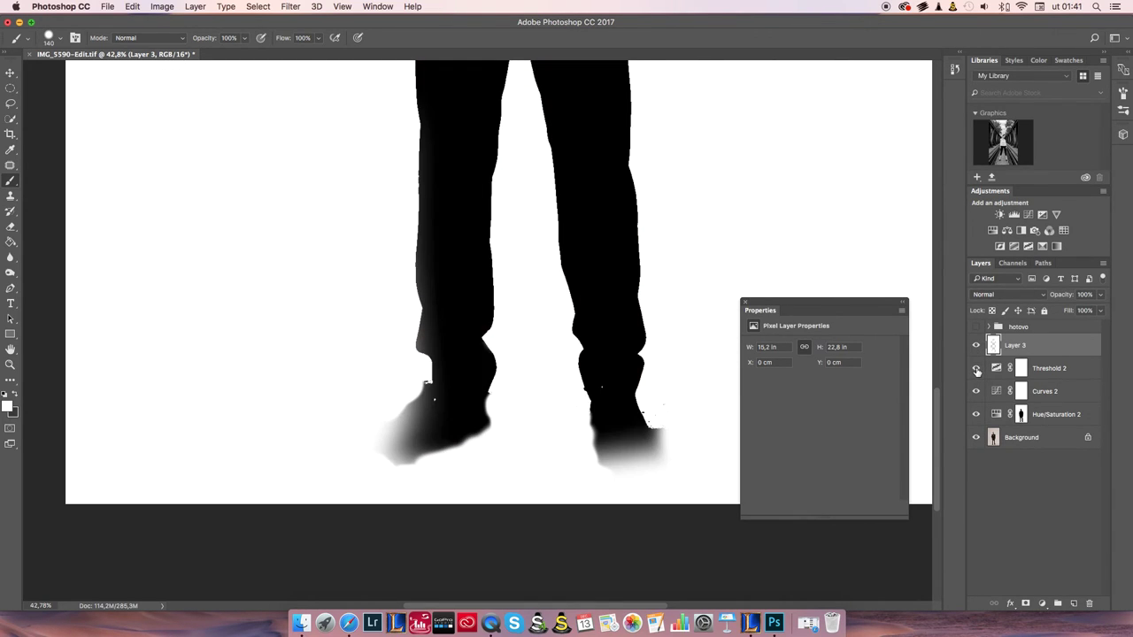
{"action": "left_click", "coordinate": [976, 368]}
- Paint white around the outer side and sole of the right-hand shoe, checking the result with the Threshold 2 layer
{"action": "mouse_move", "coordinate": [682, 461]}
{"action": "left_mouse_down"}
{"action": "mouse_move", "coordinate": [665, 423]}
{"action": "mouse_move", "coordinate": [662, 461]}
{"action": "mouse_move", "coordinate": [646, 475]}
{"action": "mouse_move", "coordinate": [703, 455]}
{"action": "left_mouse_up"}
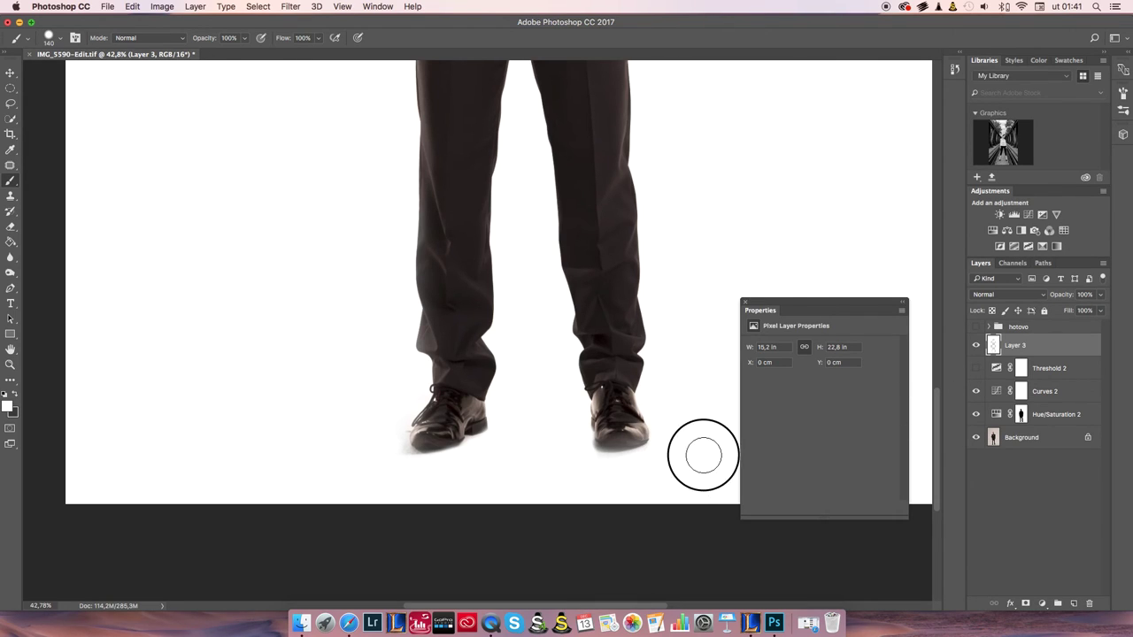
{"action": "left_click", "coordinate": [976, 368]}
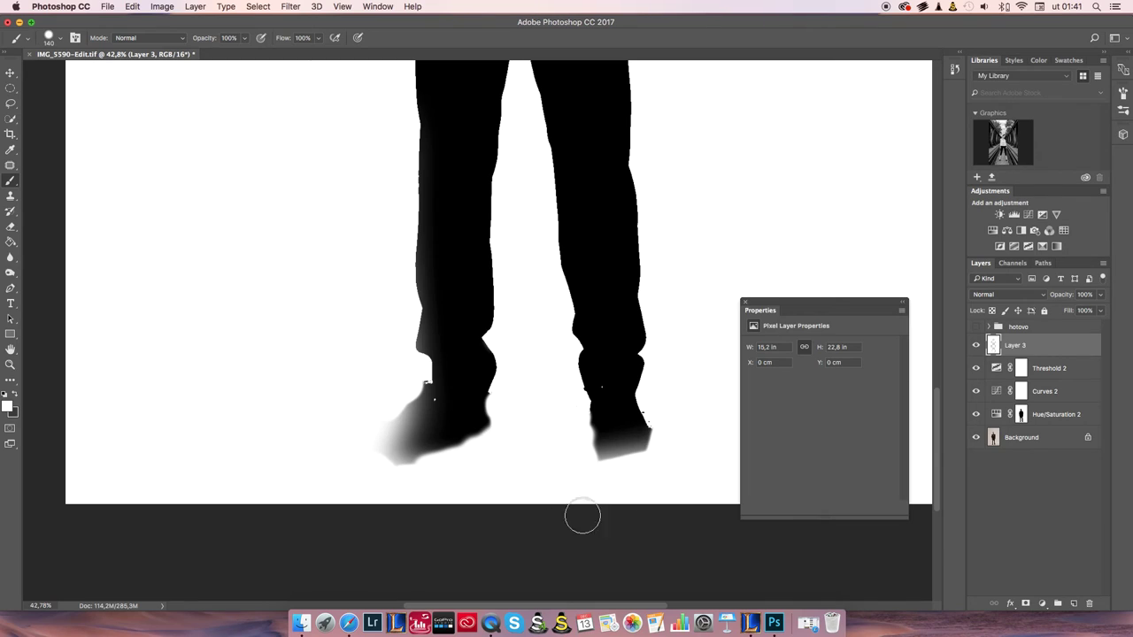
{"action": "mouse_move", "coordinate": [656, 474]}
{"action": "left_mouse_down"}
{"action": "mouse_move", "coordinate": [648, 471]}
{"action": "mouse_move", "coordinate": [660, 463]}
{"action": "mouse_move", "coordinate": [599, 486]}
{"action": "mouse_move", "coordinate": [597, 473]}
{"action": "mouse_move", "coordinate": [620, 478]}
{"action": "left_mouse_up"}
{"action": "left_click", "coordinate": [976, 368]}
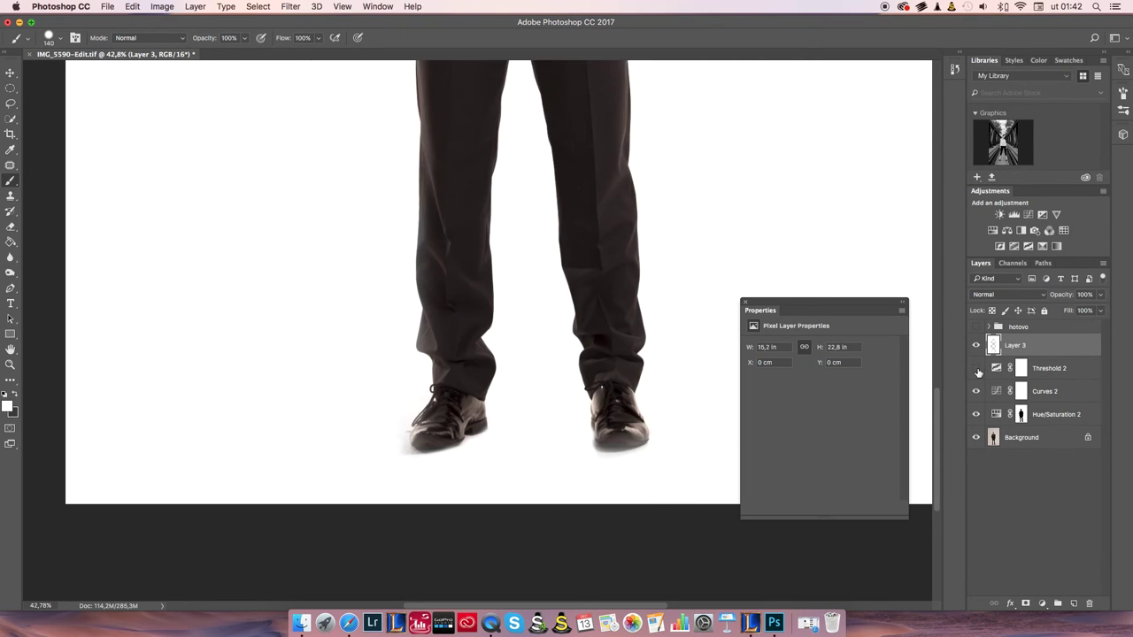
- Paint white over the shadow around the toe and outer side of the left-hand shoe, checking it with the Threshold 2 layer
{"action": "mouse_move", "coordinate": [419, 496]}
{"action": "left_mouse_down"}
{"action": "mouse_move", "coordinate": [350, 458]}
{"action": "mouse_move", "coordinate": [383, 460]}
{"action": "mouse_move", "coordinate": [368, 392]}
{"action": "mouse_move", "coordinate": [401, 394]}
{"action": "mouse_move", "coordinate": [376, 434]}
{"action": "mouse_move", "coordinate": [393, 419]}
{"action": "mouse_move", "coordinate": [382, 454]}
{"action": "mouse_move", "coordinate": [425, 474]}
{"action": "mouse_move", "coordinate": [387, 456]}
{"action": "mouse_move", "coordinate": [384, 444]}
{"action": "mouse_move", "coordinate": [400, 465]}
{"action": "mouse_move", "coordinate": [389, 452]}
{"action": "mouse_move", "coordinate": [393, 421]}
{"action": "mouse_move", "coordinate": [386, 442]}
{"action": "mouse_move", "coordinate": [346, 448]}
{"action": "left_mouse_up"}
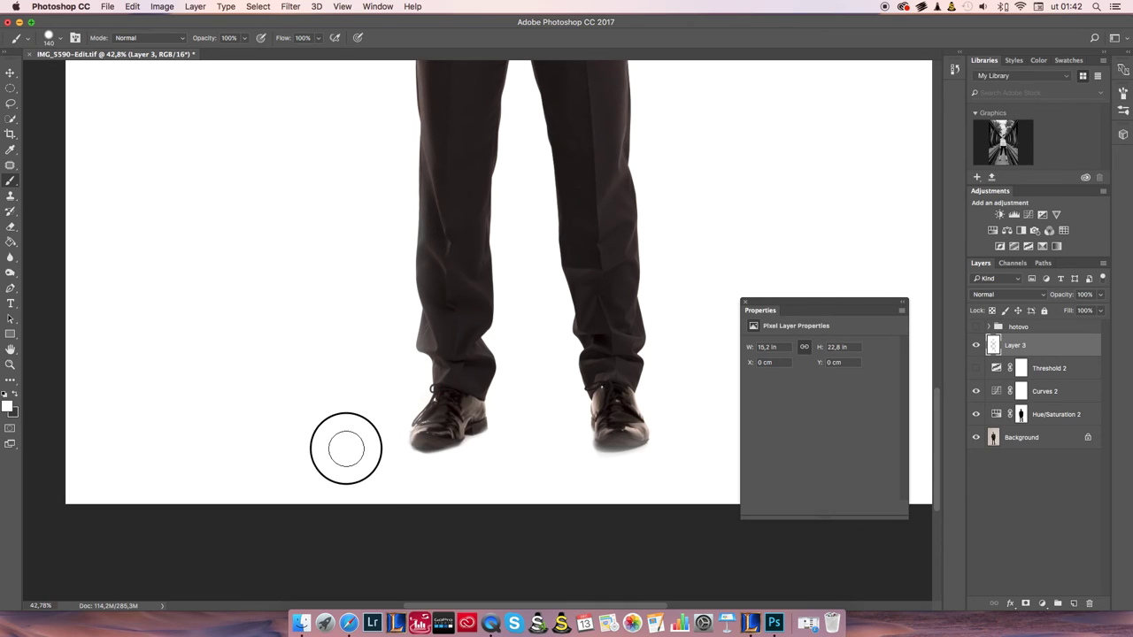
{"action": "left_click", "coordinate": [976, 369]}
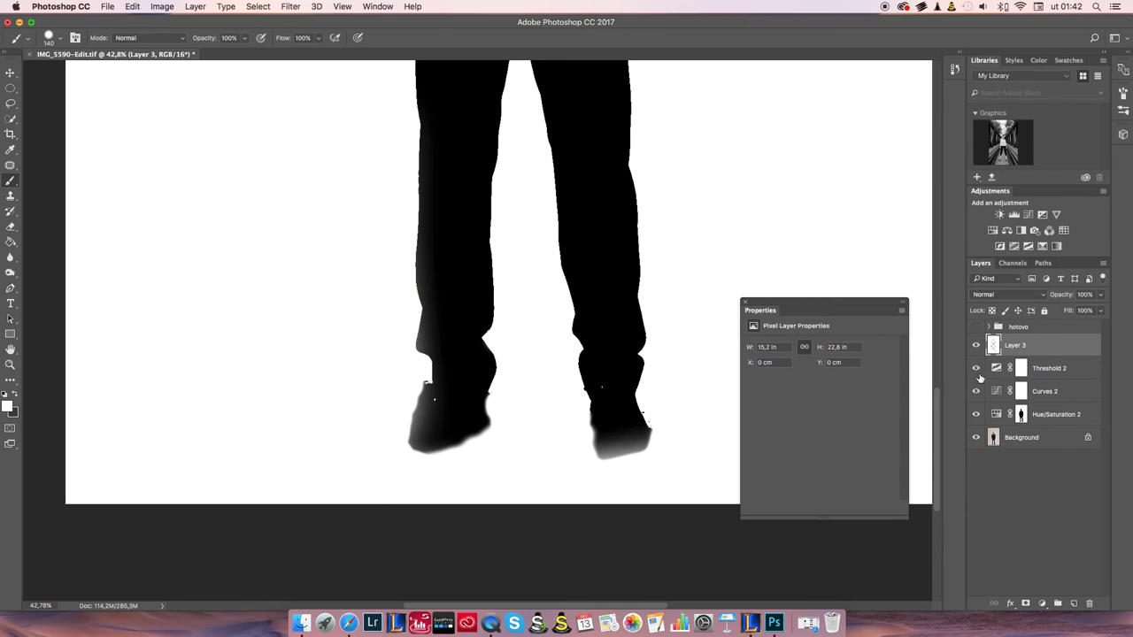
{"action": "left_click", "coordinate": [978, 369]}
{"action": "scroll", "coordinate": [666, 256], "scroll_direction": "down", "scroll_amount": 6}
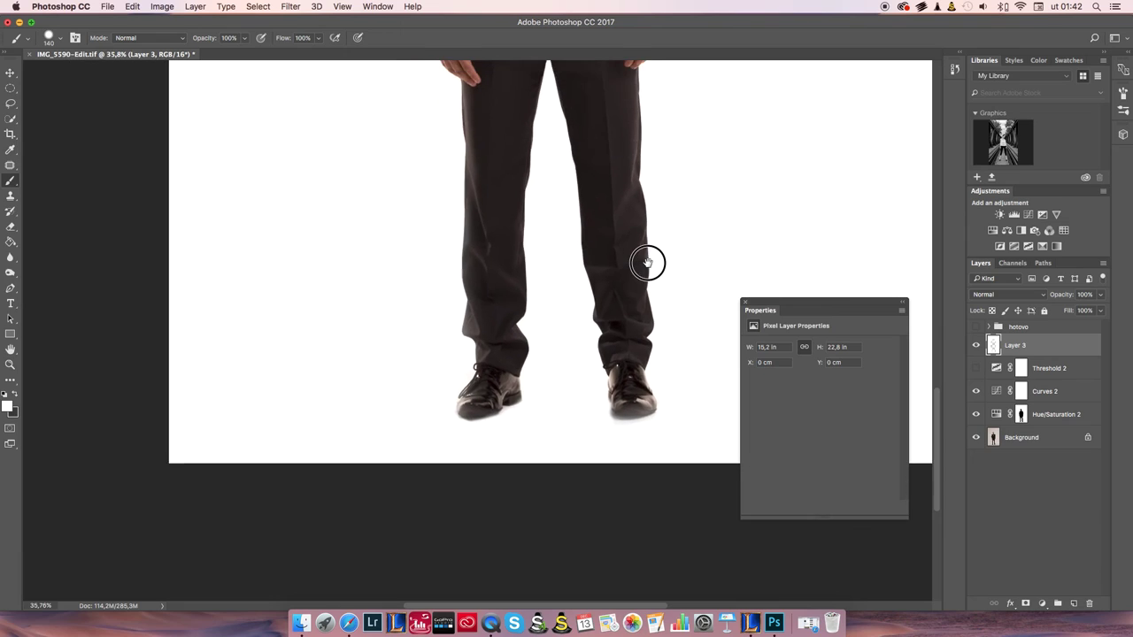
{"action": "scroll", "coordinate": [515, 299], "scroll_direction": "up", "scroll_amount": 1}
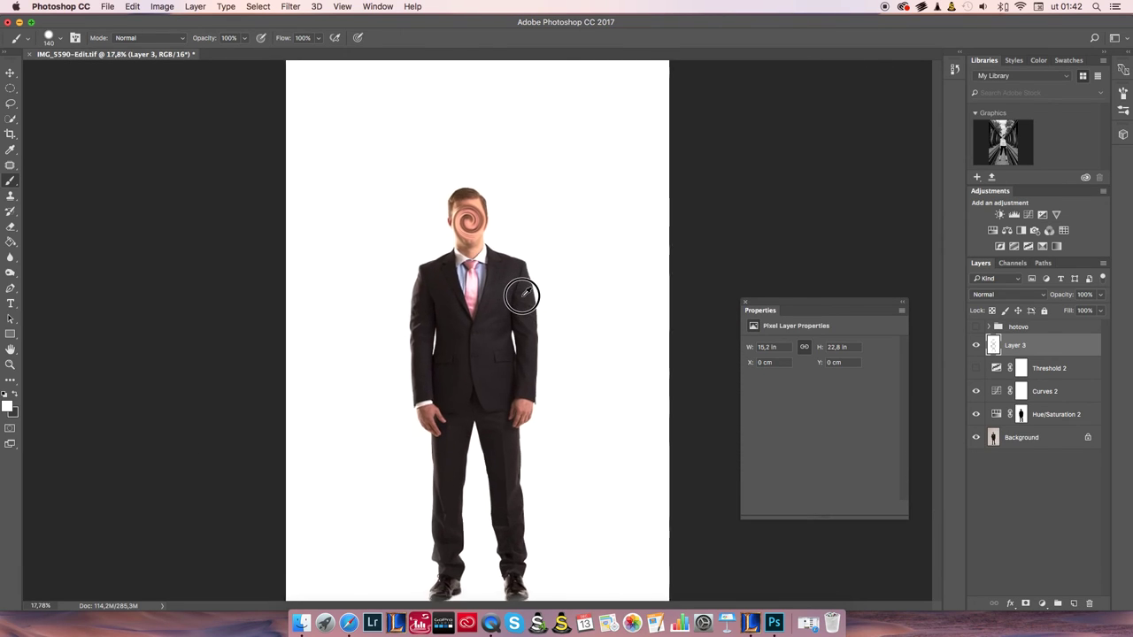
- Close the layer properties, select the Background layer, and change the area around the canvas to white to check the cutout's edges
{"action": "left_click", "coordinate": [745, 304]}
{"action": "scroll", "coordinate": [657, 328], "scroll_direction": "down", "scroll_amount": 2}
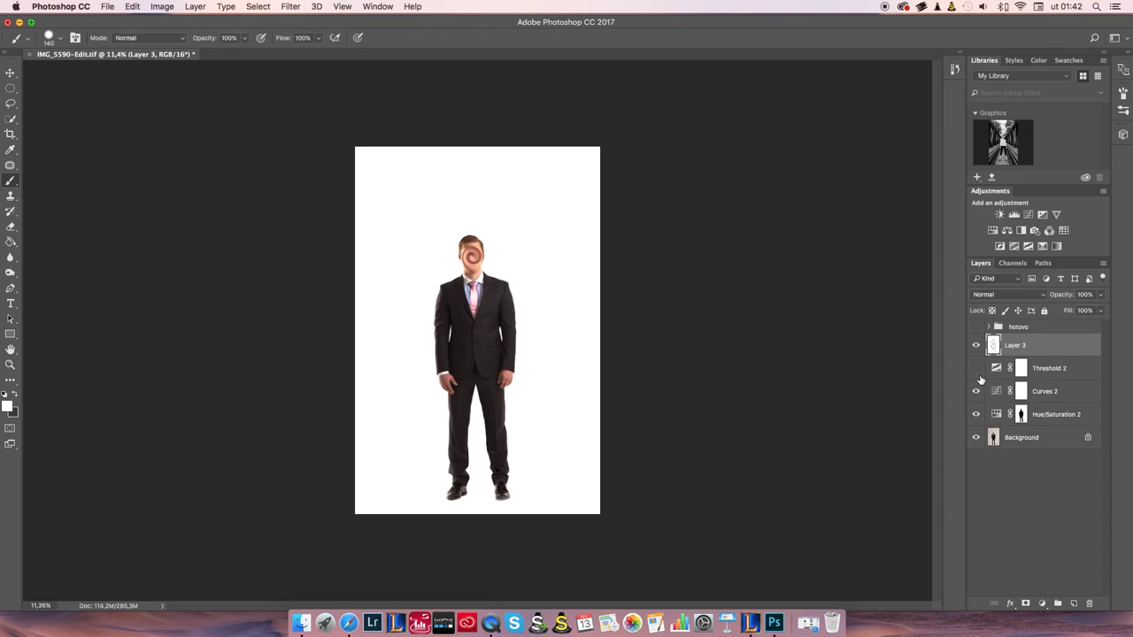
{"action": "left_click", "coordinate": [1025, 438]}
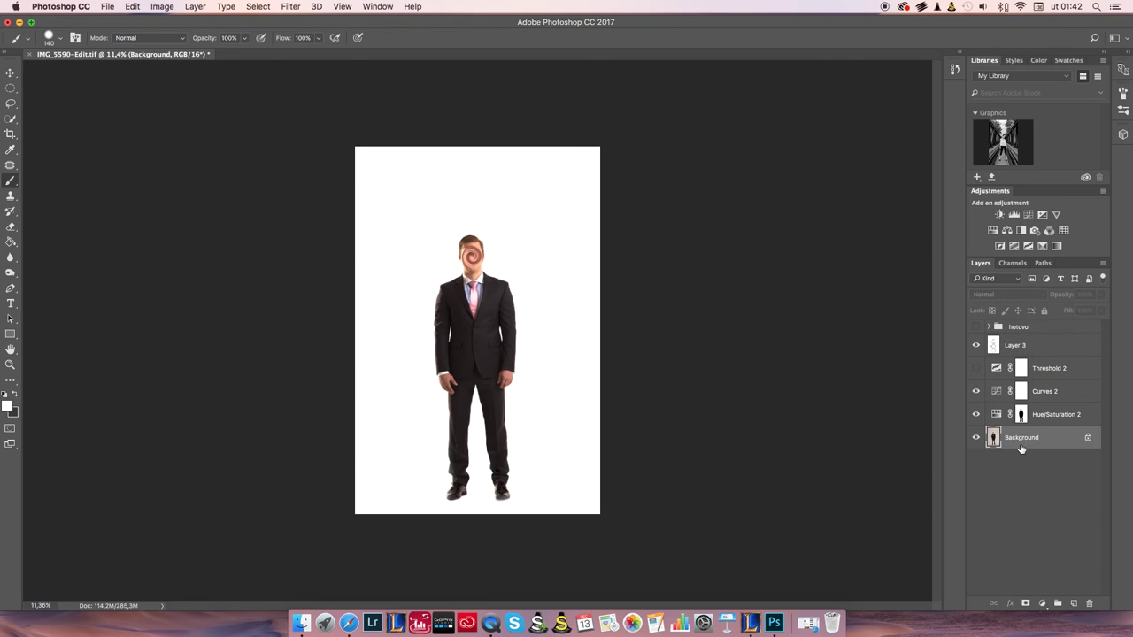
{"action": "right_click", "coordinate": [686, 228]}
{"action": "left_click", "coordinate": [735, 283]}
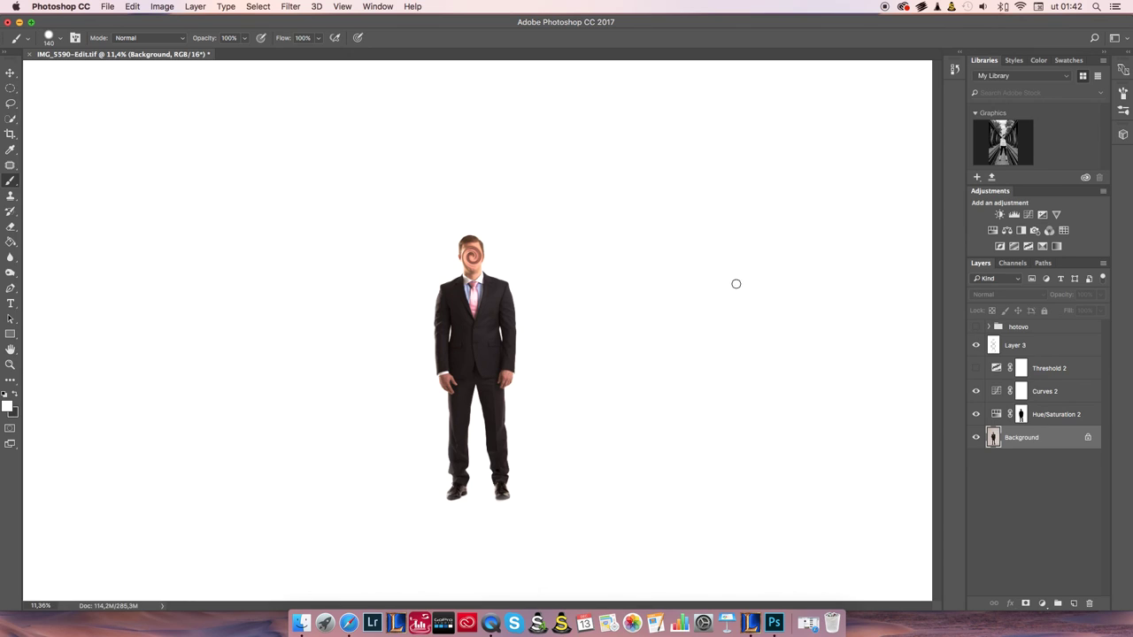
{"action": "left_click_drag", "start_coordinate": [513, 131], "coordinate": [599, 160]}
{"action": "left_click_drag", "start_coordinate": [542, 212], "coordinate": [514, 277]}
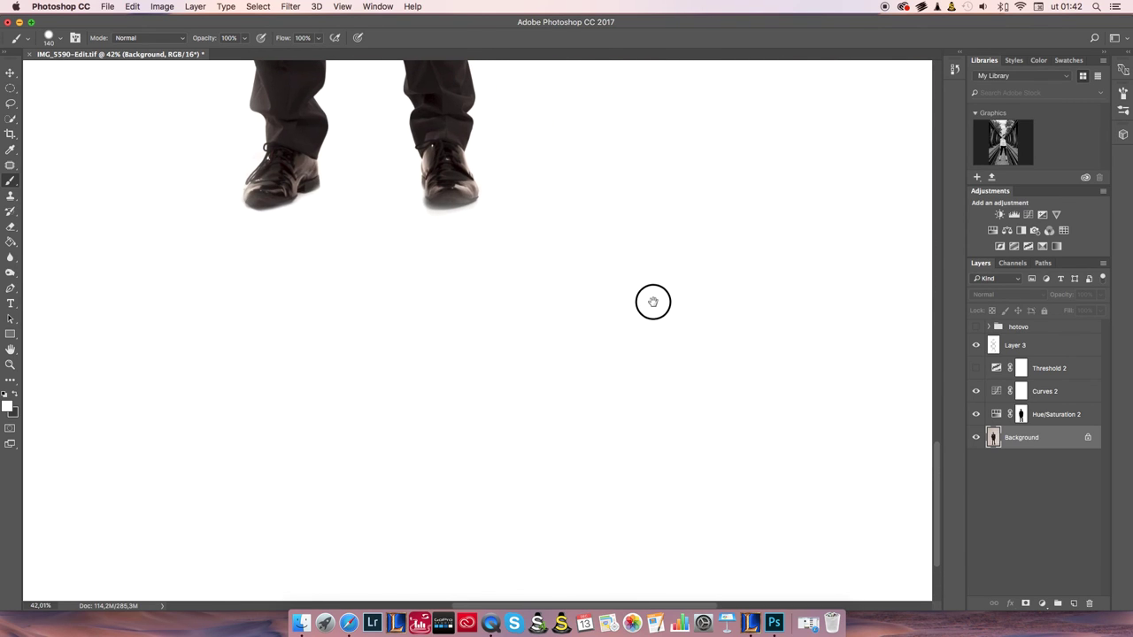
{"action": "scroll", "coordinate": [620, 283], "scroll_direction": "down", "scroll_amount": 6}
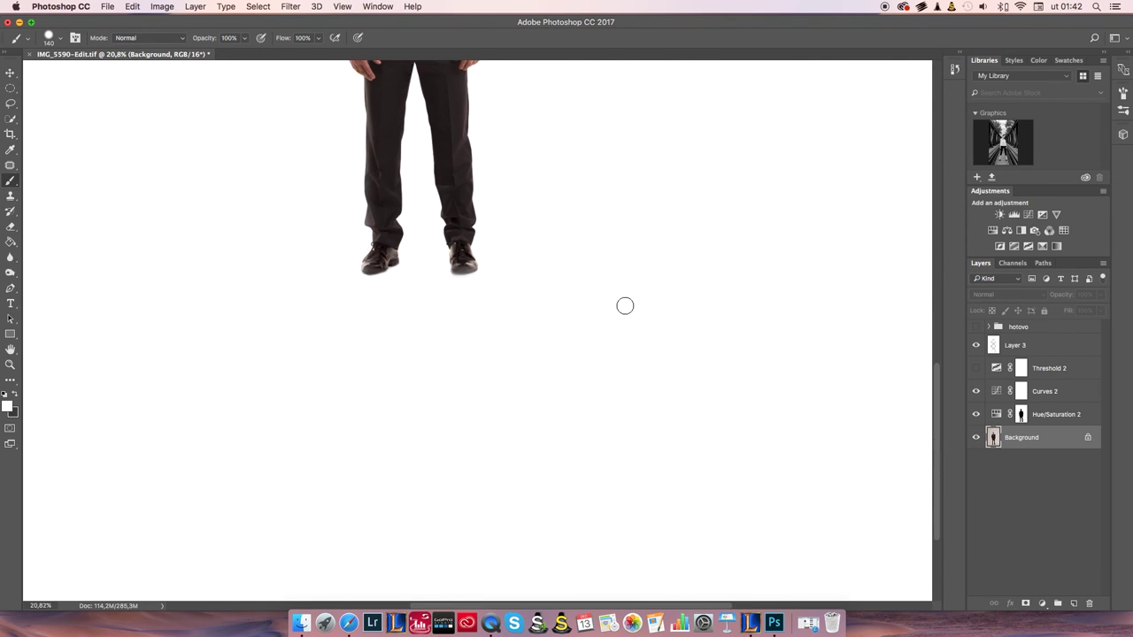
- Switch to the Move tool and examine the figure's edges and shoes against the white surround, both close up and from afar
{"action": "left_click", "coordinate": [10, 74]}
{"action": "scroll", "coordinate": [651, 323], "scroll_direction": "down", "scroll_amount": 3}
{"action": "scroll", "coordinate": [690, 315], "scroll_direction": "up", "scroll_amount": 4}
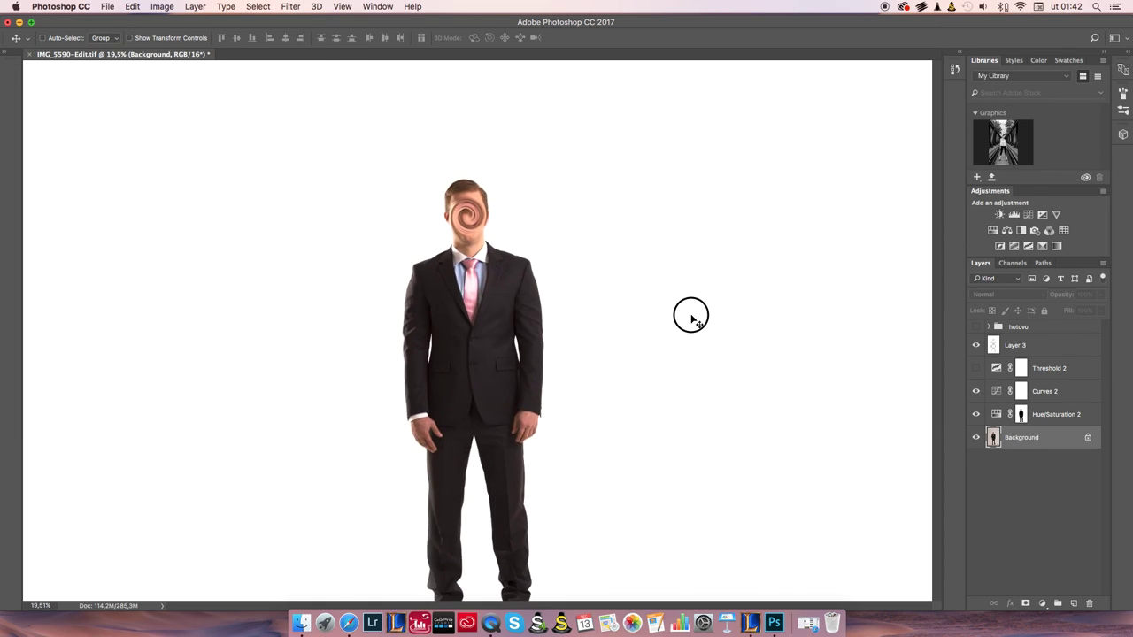
{"action": "scroll", "coordinate": [632, 377], "scroll_direction": "down", "scroll_amount": 4}
{"action": "scroll", "coordinate": [550, 337], "scroll_direction": "up", "scroll_amount": 2}
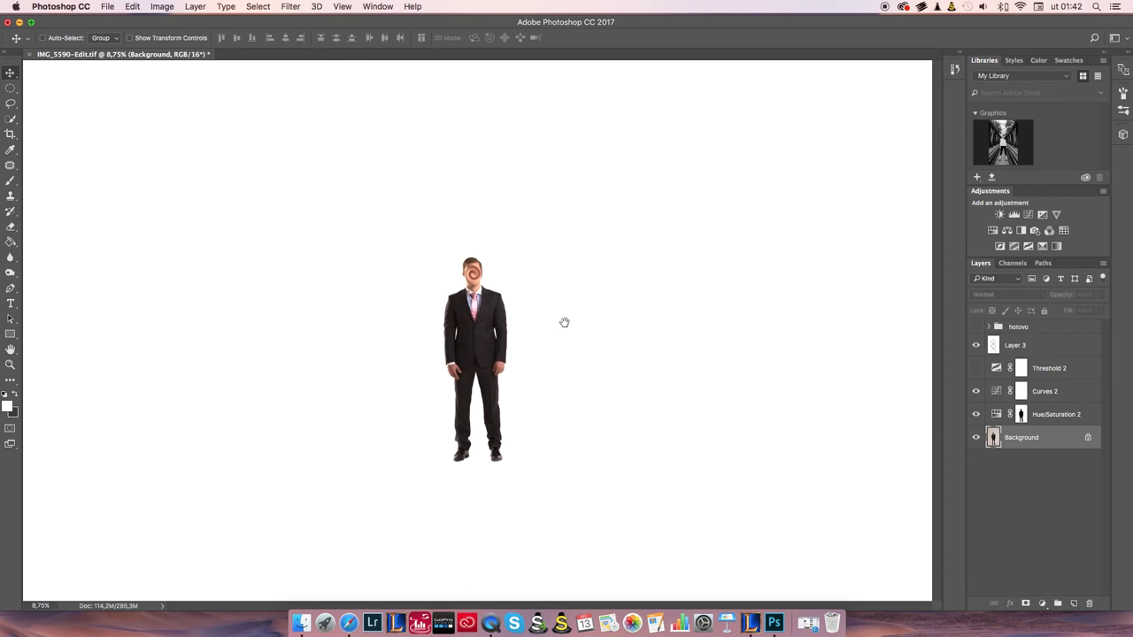
{"action": "scroll", "coordinate": [566, 345], "scroll_direction": "up", "scroll_amount": 3}
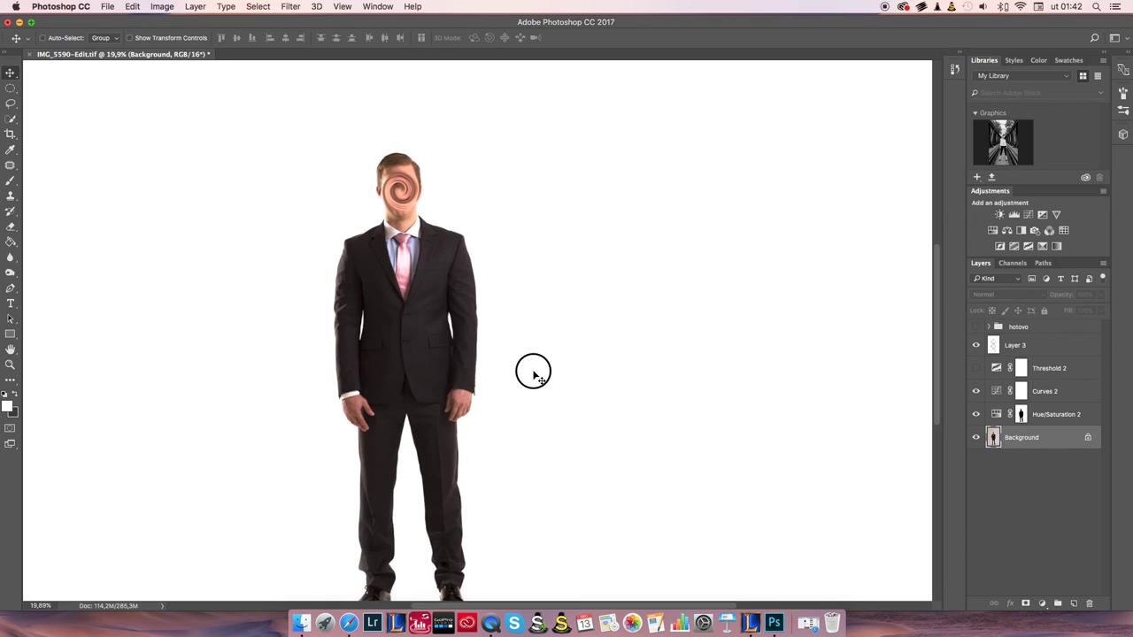
{"action": "scroll", "coordinate": [629, 266], "scroll_direction": "down", "scroll_amount": 4}
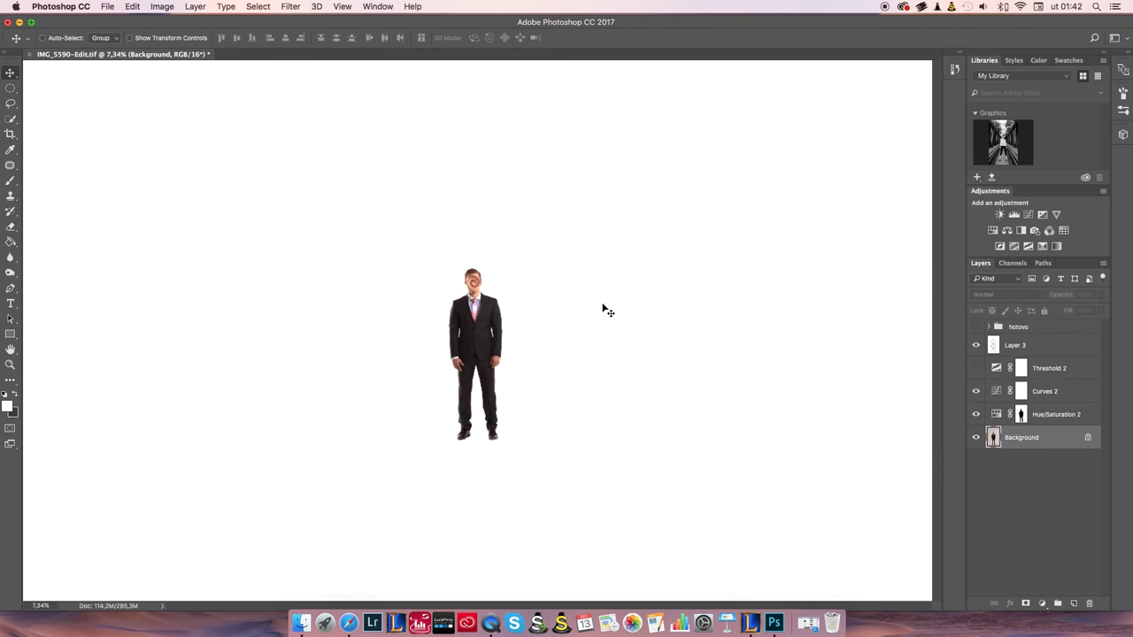
{"action": "scroll", "coordinate": [559, 306], "scroll_direction": "up", "scroll_amount": 1}
{"action": "scroll", "coordinate": [522, 347], "scroll_direction": "up", "scroll_amount": 3}
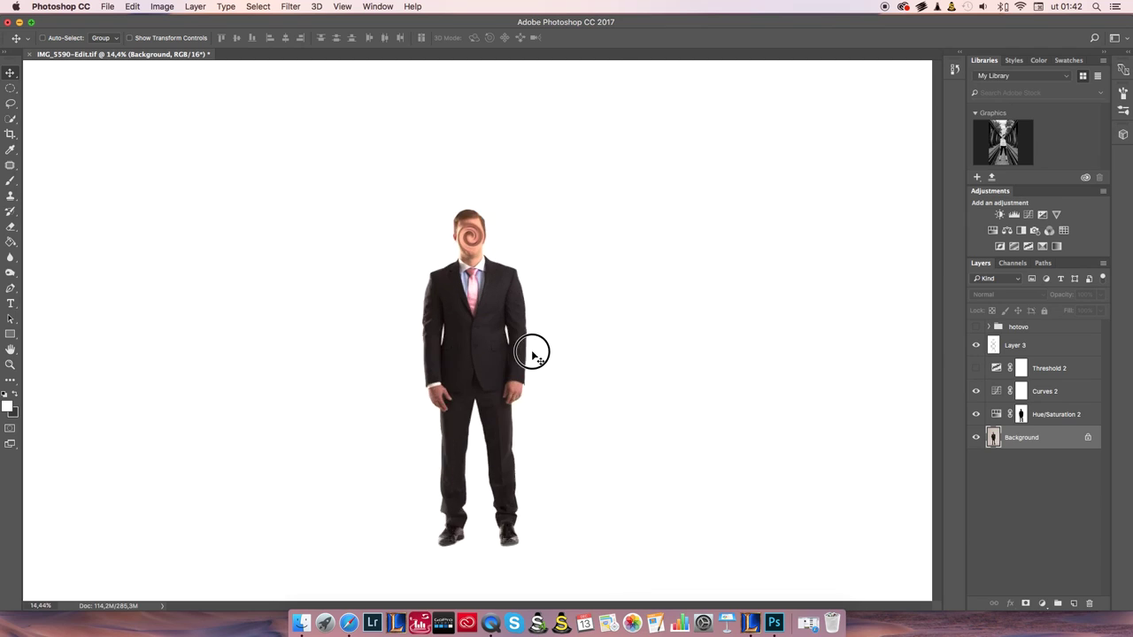
{"action": "scroll", "coordinate": [579, 416], "scroll_direction": "down", "scroll_amount": 2}
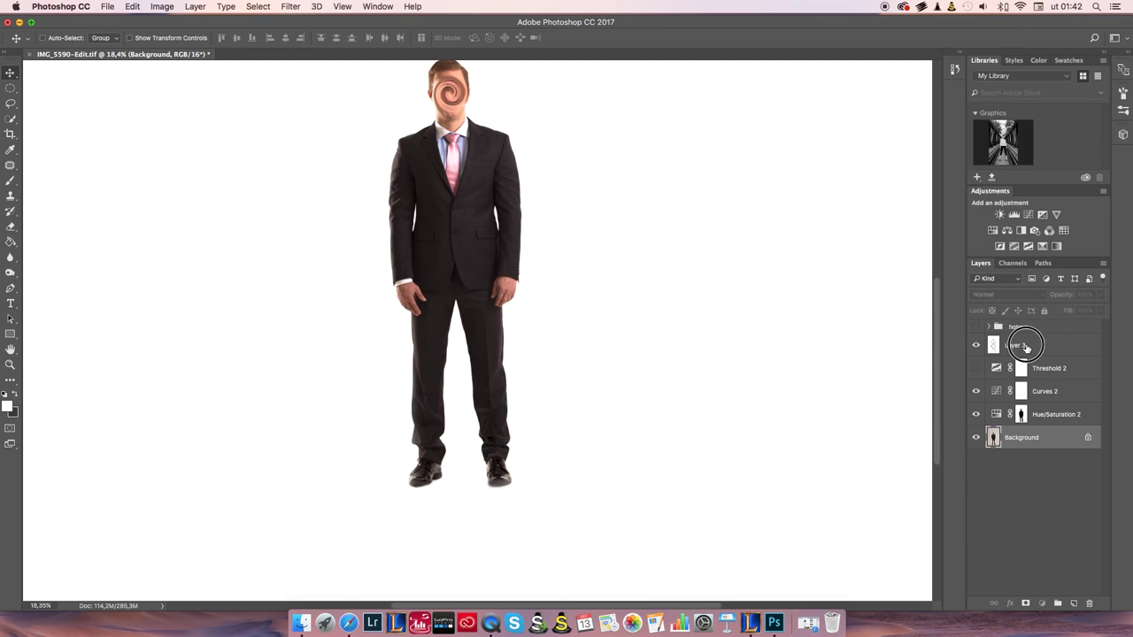
- Review Layer 3, Threshold 2, Curves 2 and Hue/Saturation 2 by selecting them in turn, finishing with Layer 3 selected
{"action": "left_click", "coordinate": [1026, 346]}
{"action": "left_click", "coordinate": [1037, 368]}
{"action": "left_click", "coordinate": [1045, 391]}
{"action": "left_click", "coordinate": [1046, 414]}
{"action": "left_click", "coordinate": [1048, 392]}
{"action": "left_click", "coordinate": [1049, 368]}
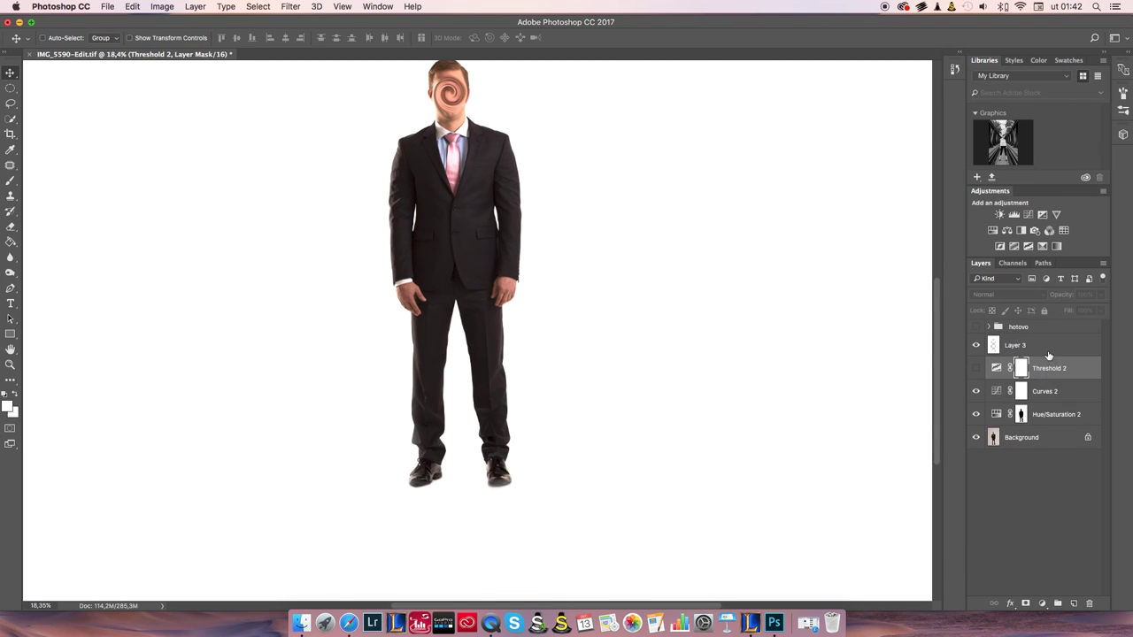
{"action": "left_click", "coordinate": [1049, 353]}
{"action": "left_click", "coordinate": [1044, 409]}
{"action": "left_click", "coordinate": [1046, 395]}
{"action": "left_click", "coordinate": [1048, 368]}
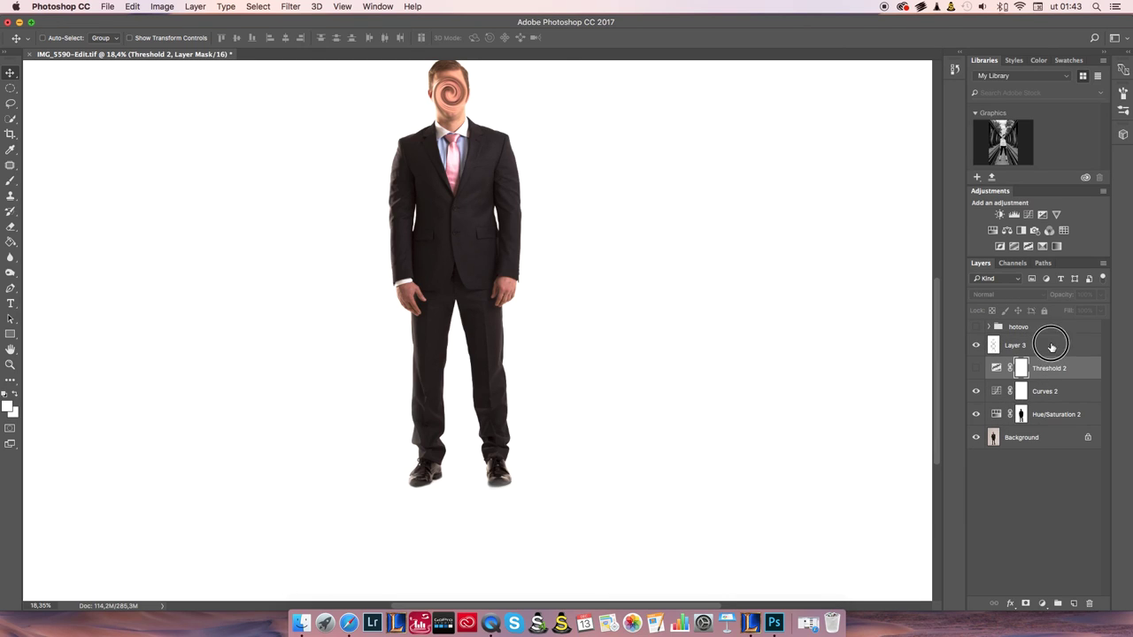
{"action": "left_click", "coordinate": [1052, 346]}
{"action": "scroll", "coordinate": [586, 324], "scroll_direction": "down", "scroll_amount": 3}
{"action": "scroll", "coordinate": [537, 405], "scroll_direction": "up", "scroll_amount": 3}
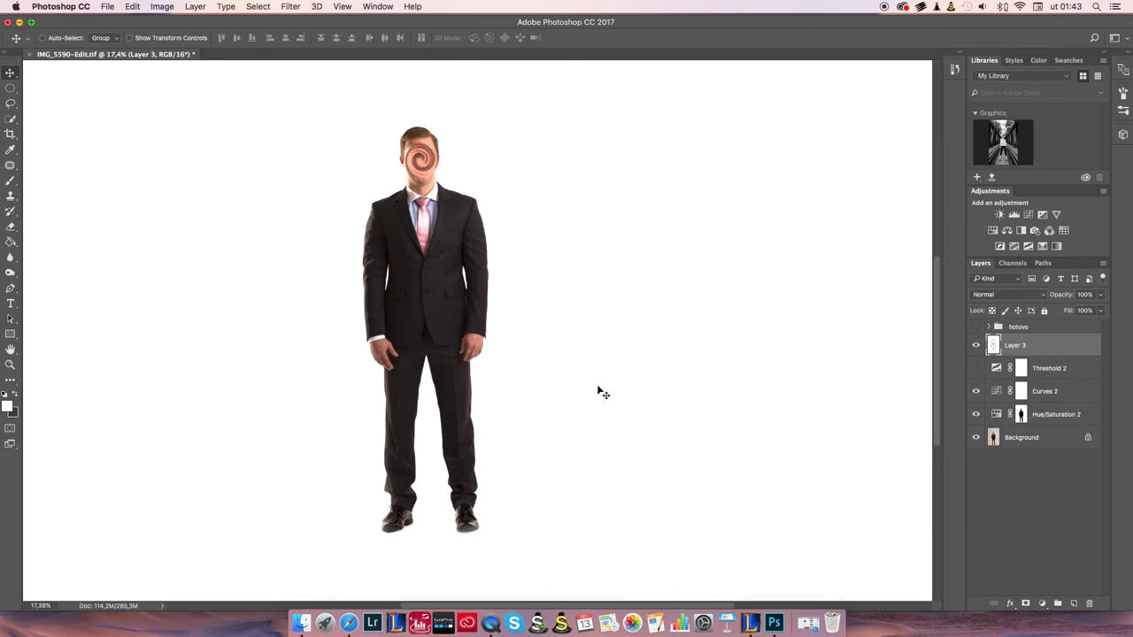